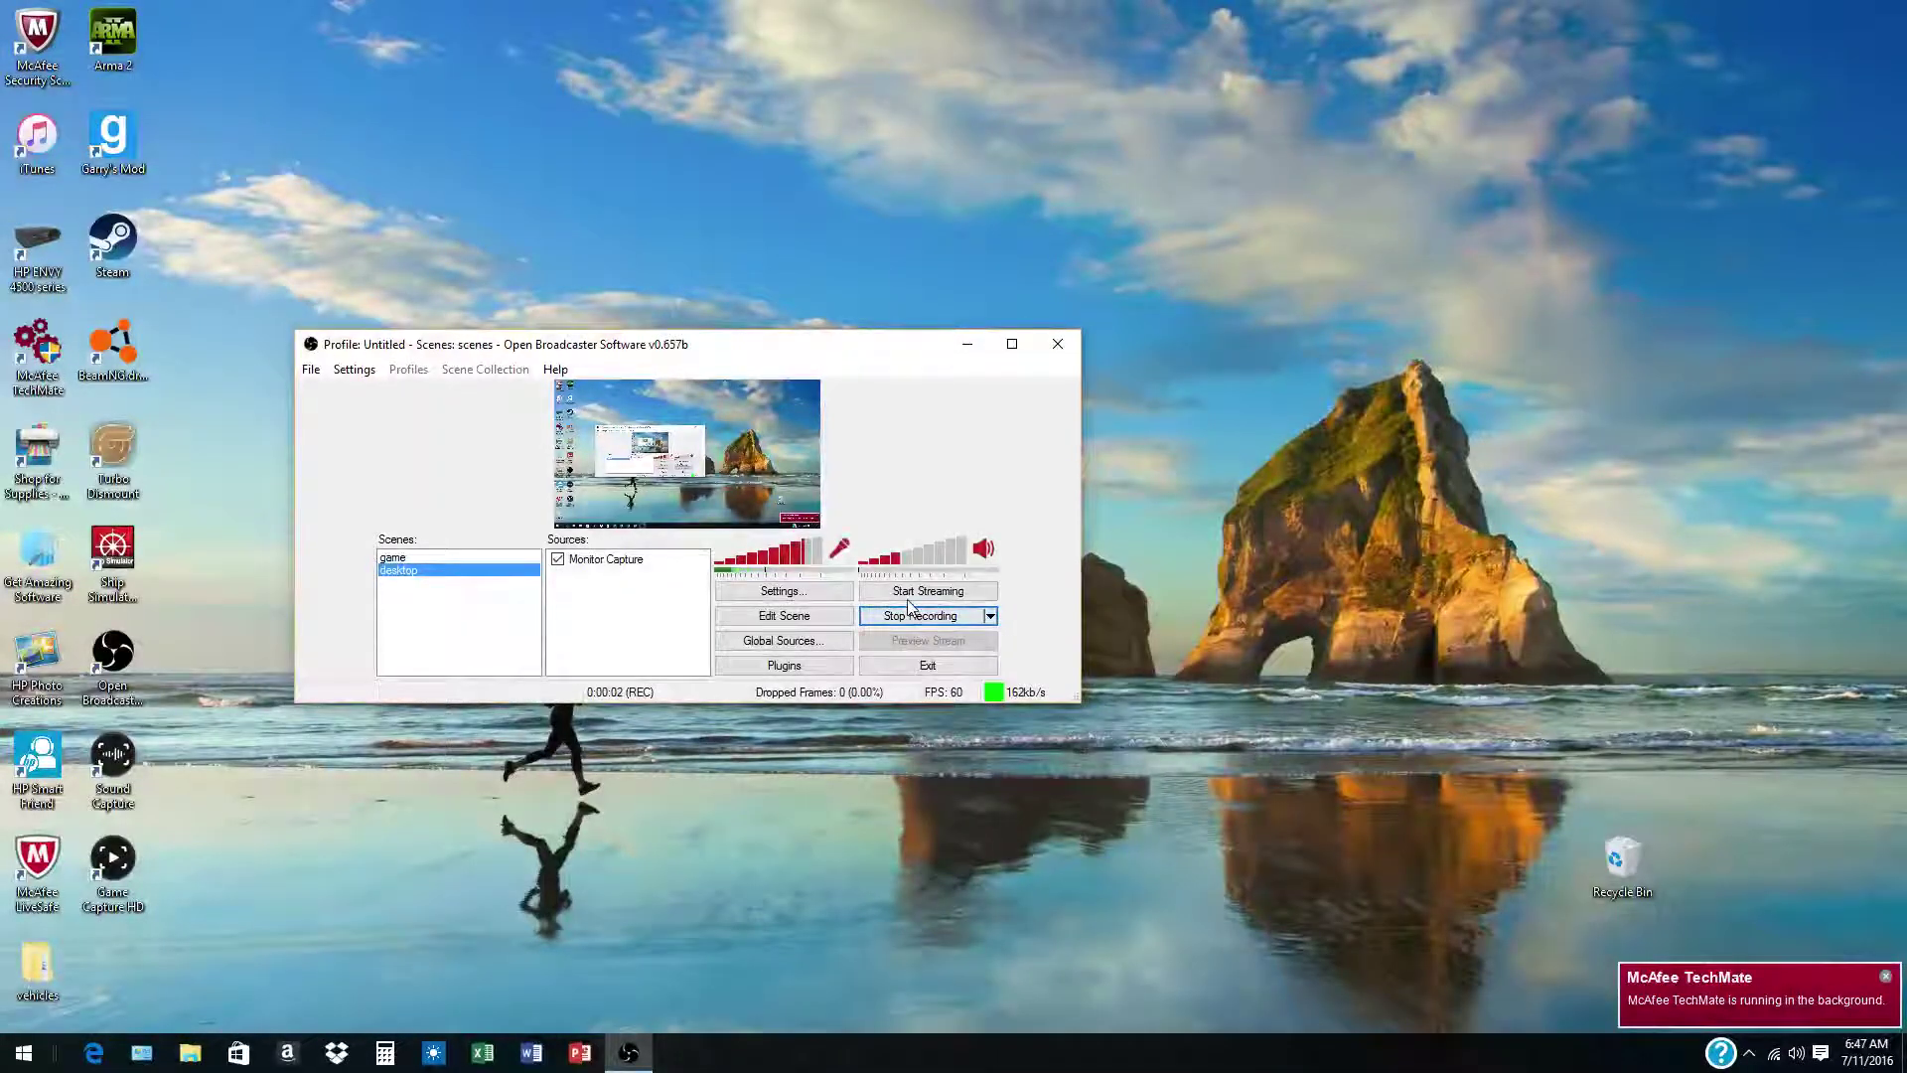
- Minimize the OBS window so the bare desktop is showing
click(964, 345)
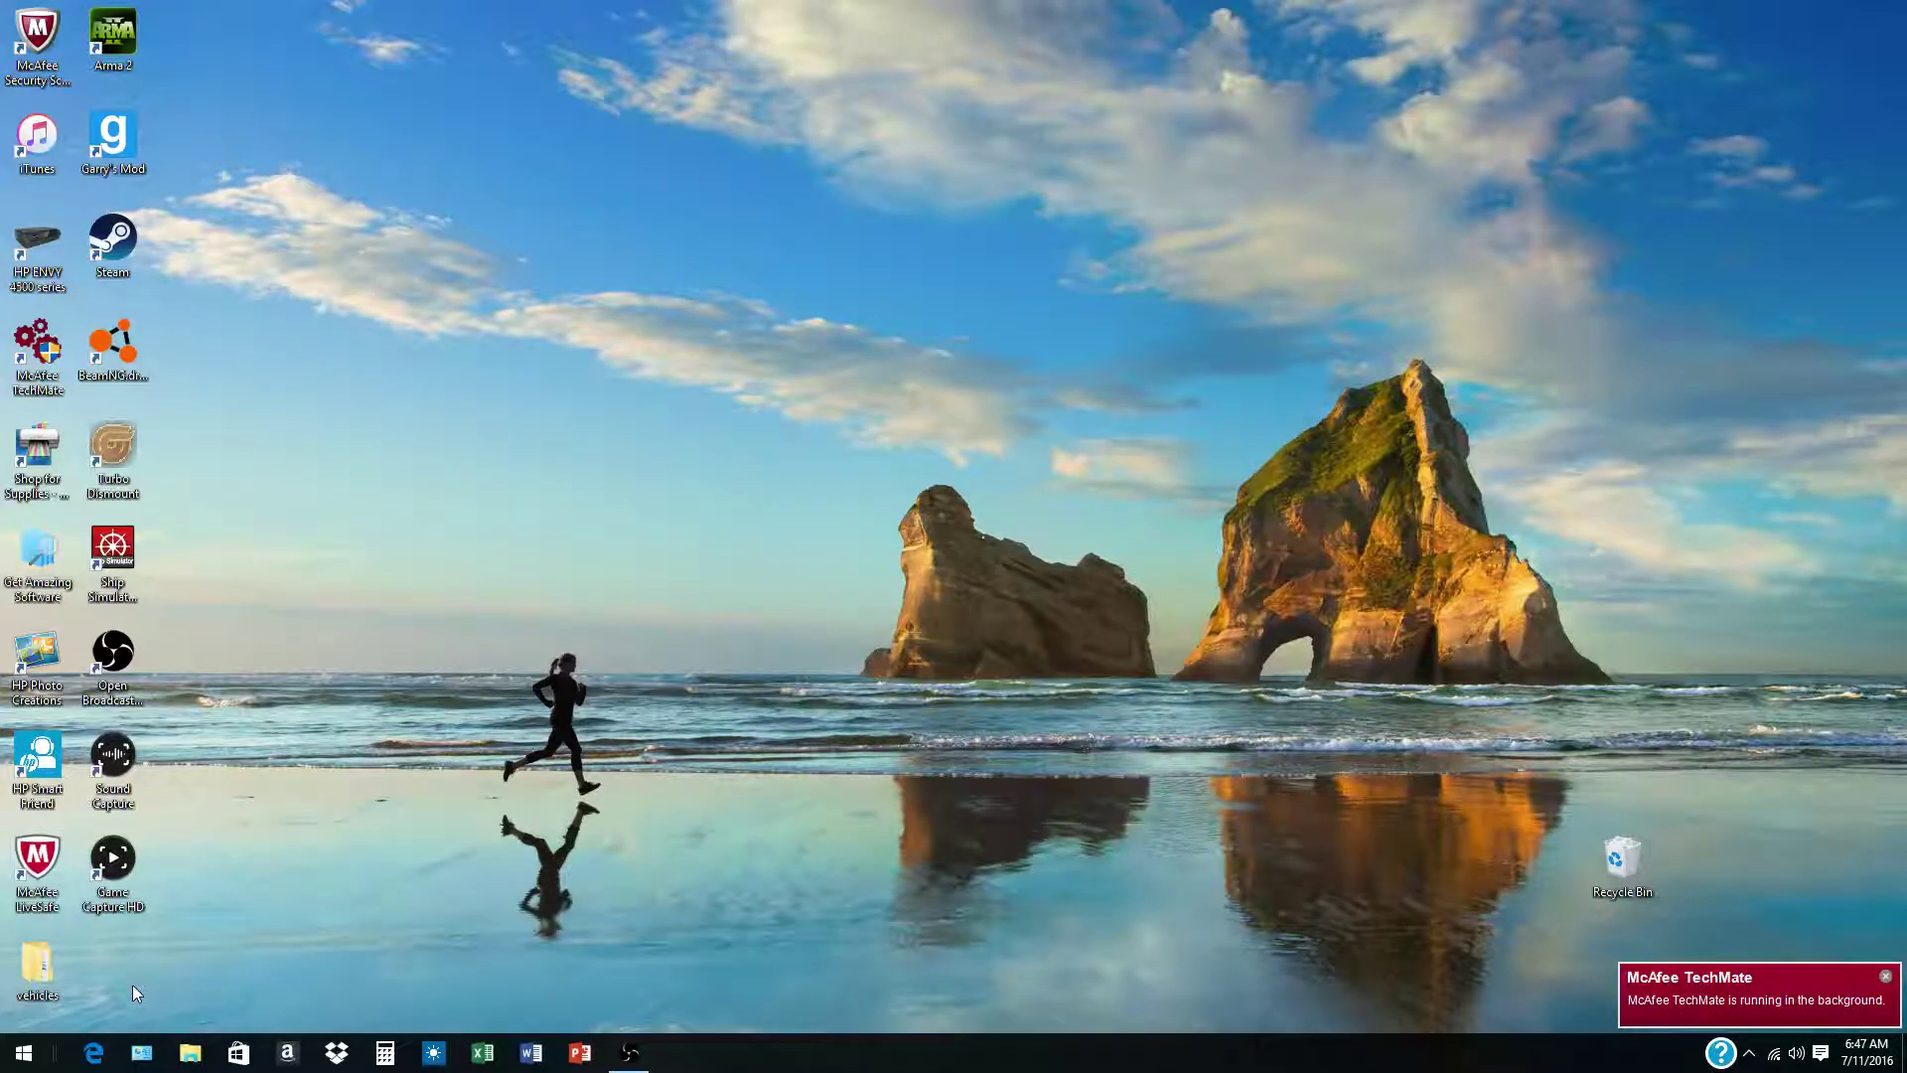
- Go to panzoid.com in Edge and open the Clipmaker 2 intro editor
click(93, 1053)
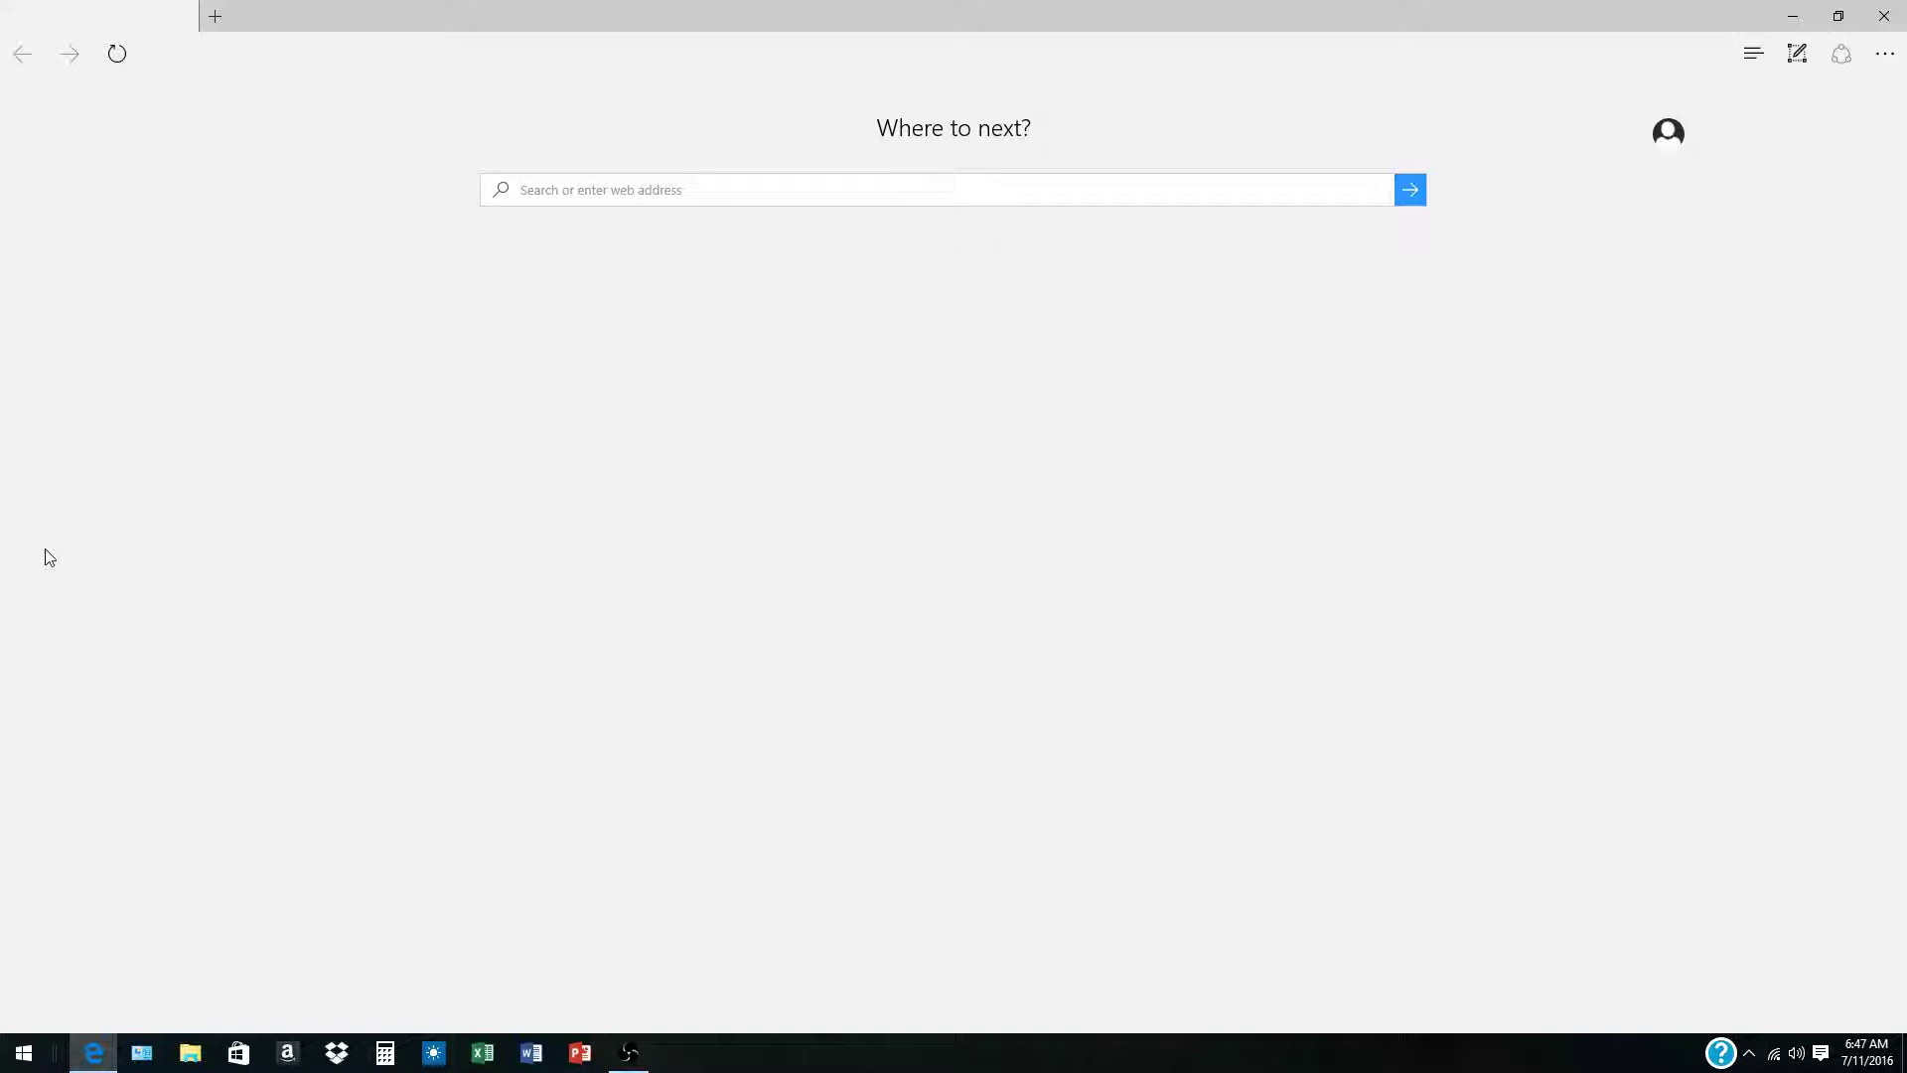
text(panzoid)
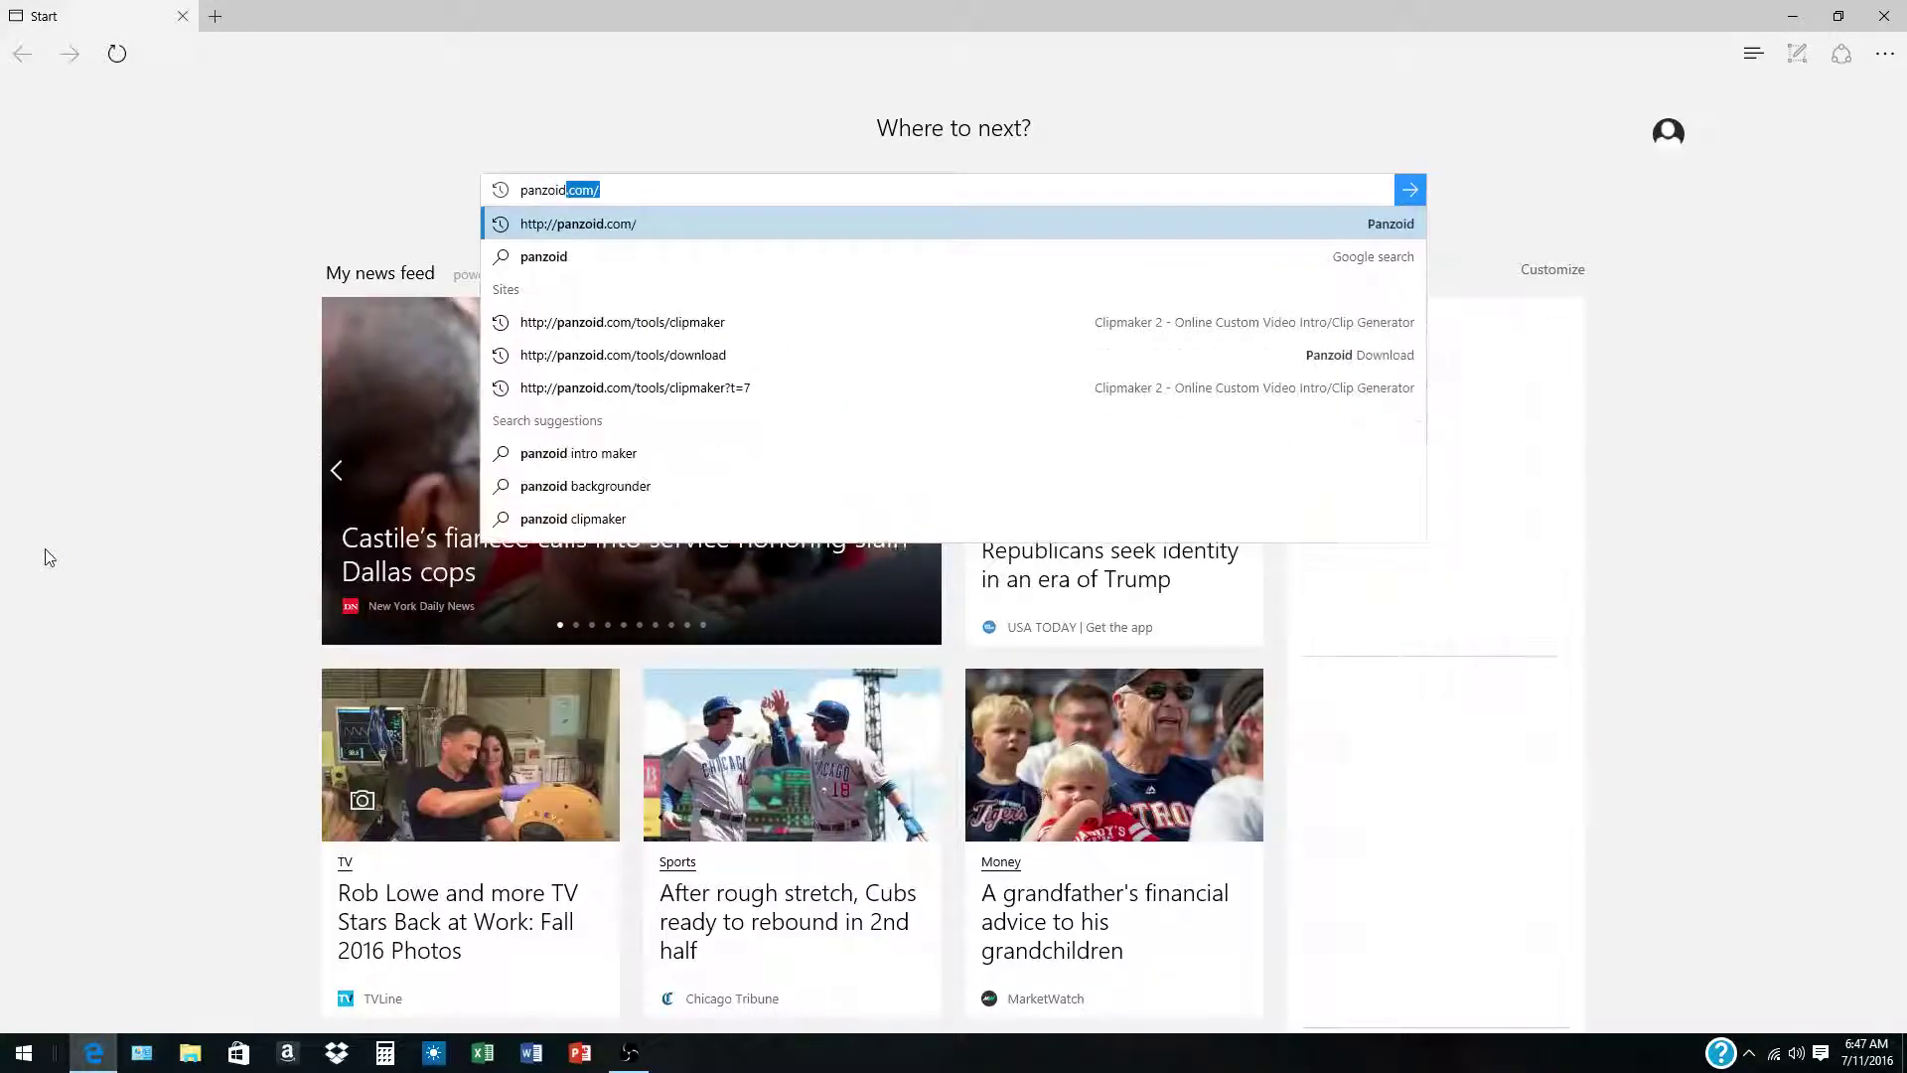
key(Return)
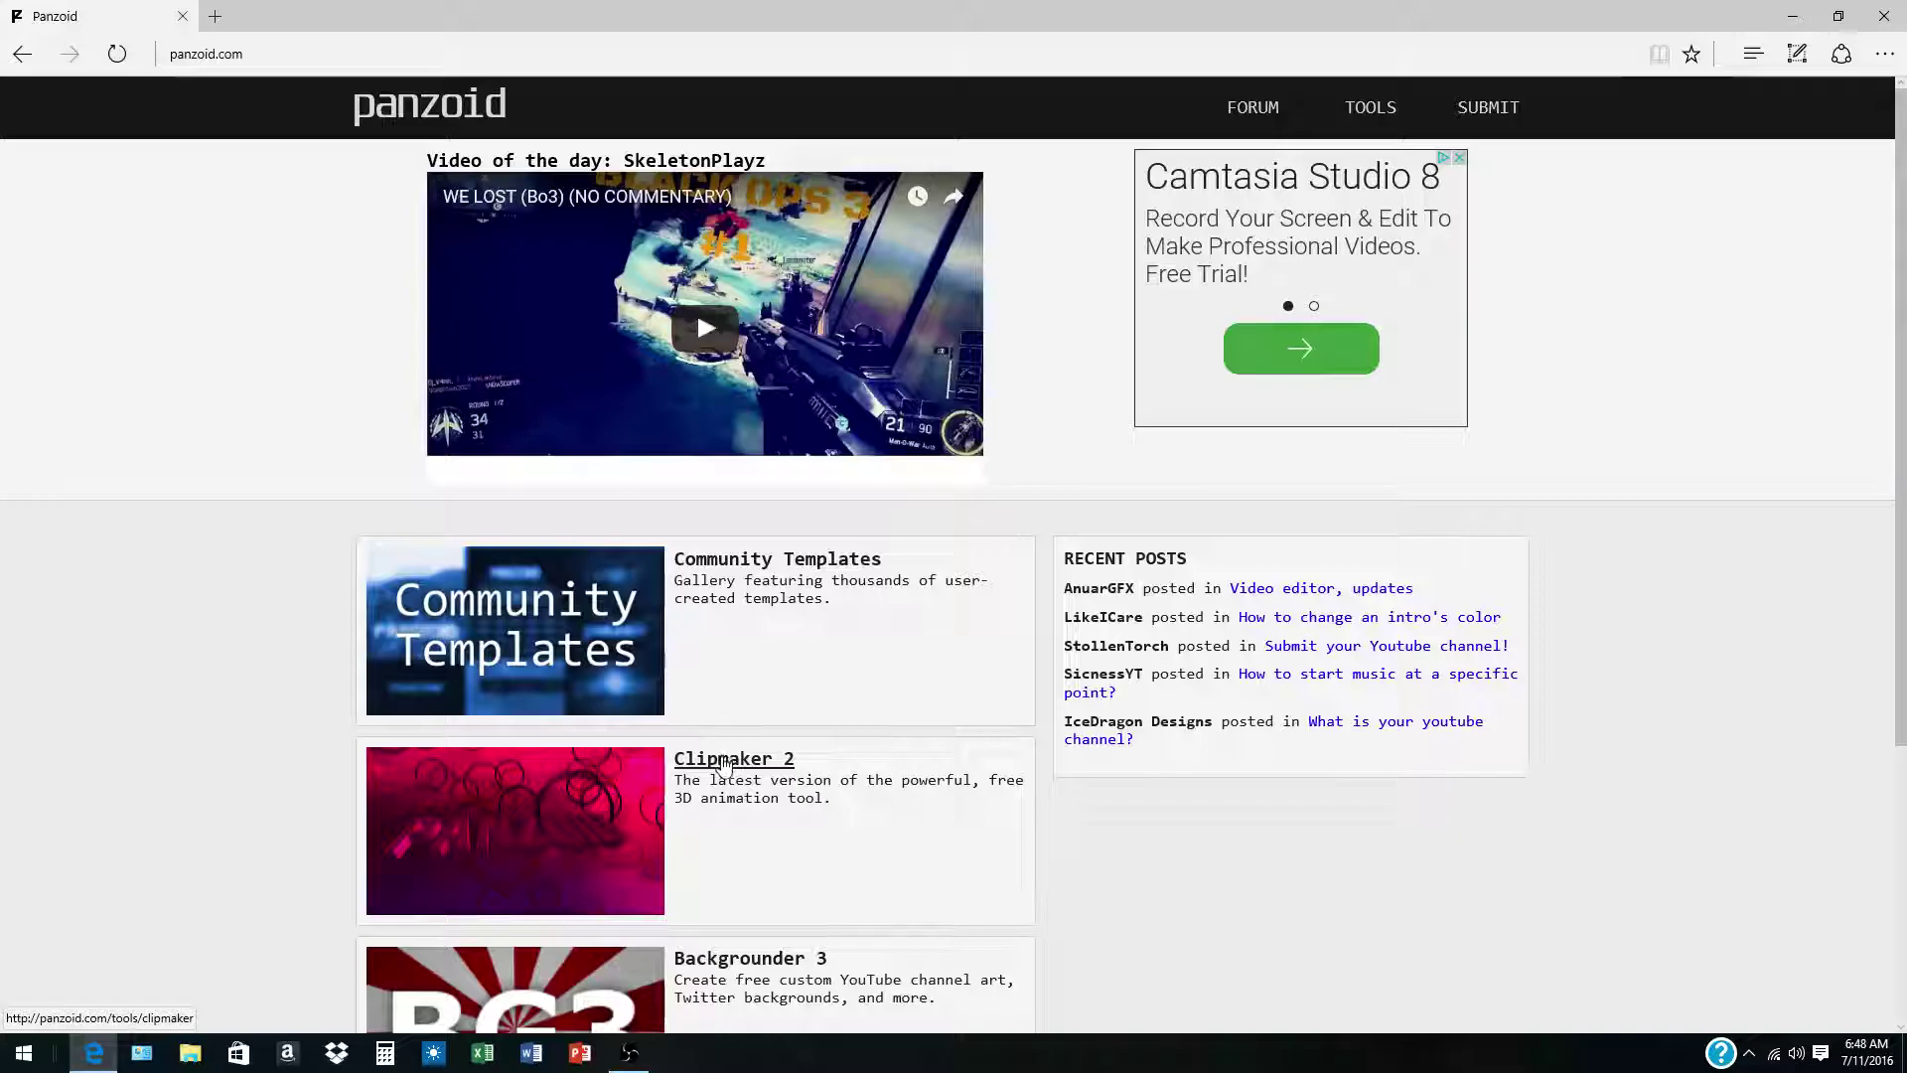
click(723, 760)
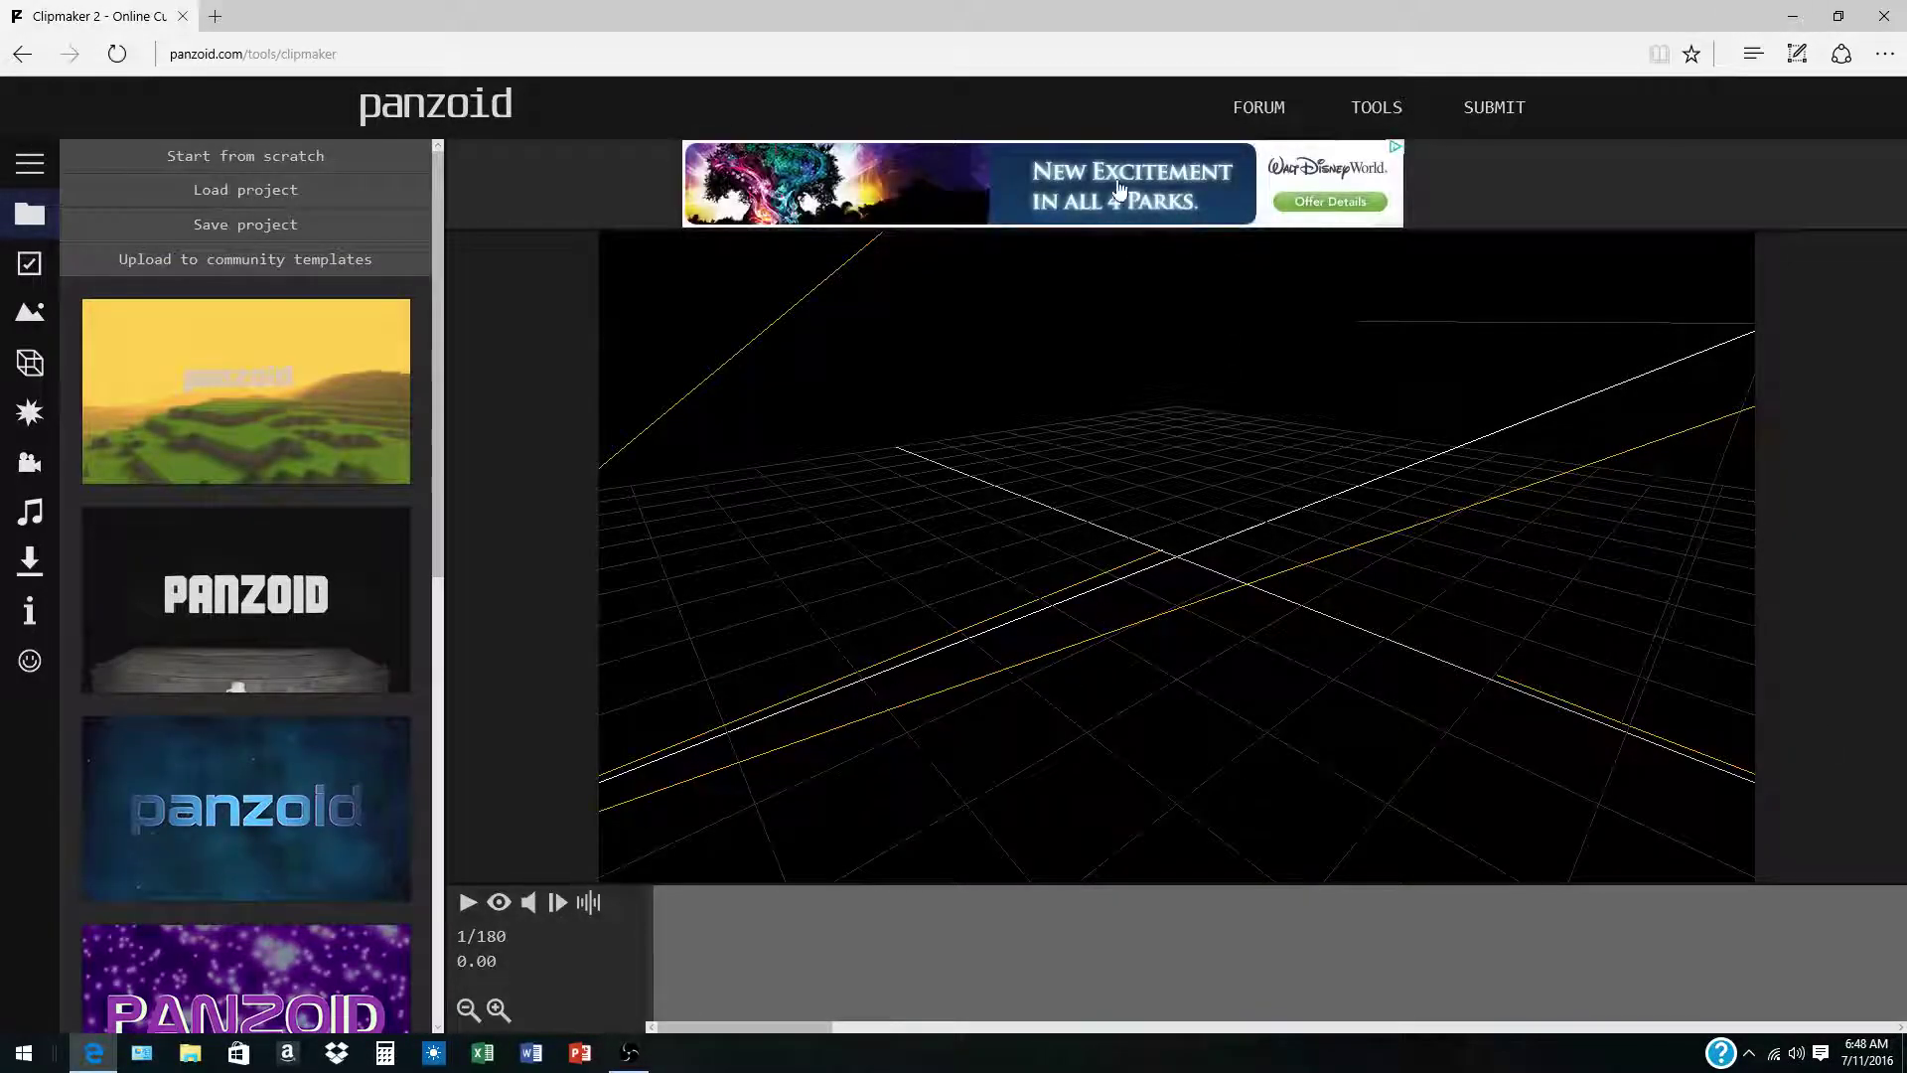
- Load the purple-starfield PANZOID template and play its 240-frame 3D text animation
scroll(233, 737, down, 4)
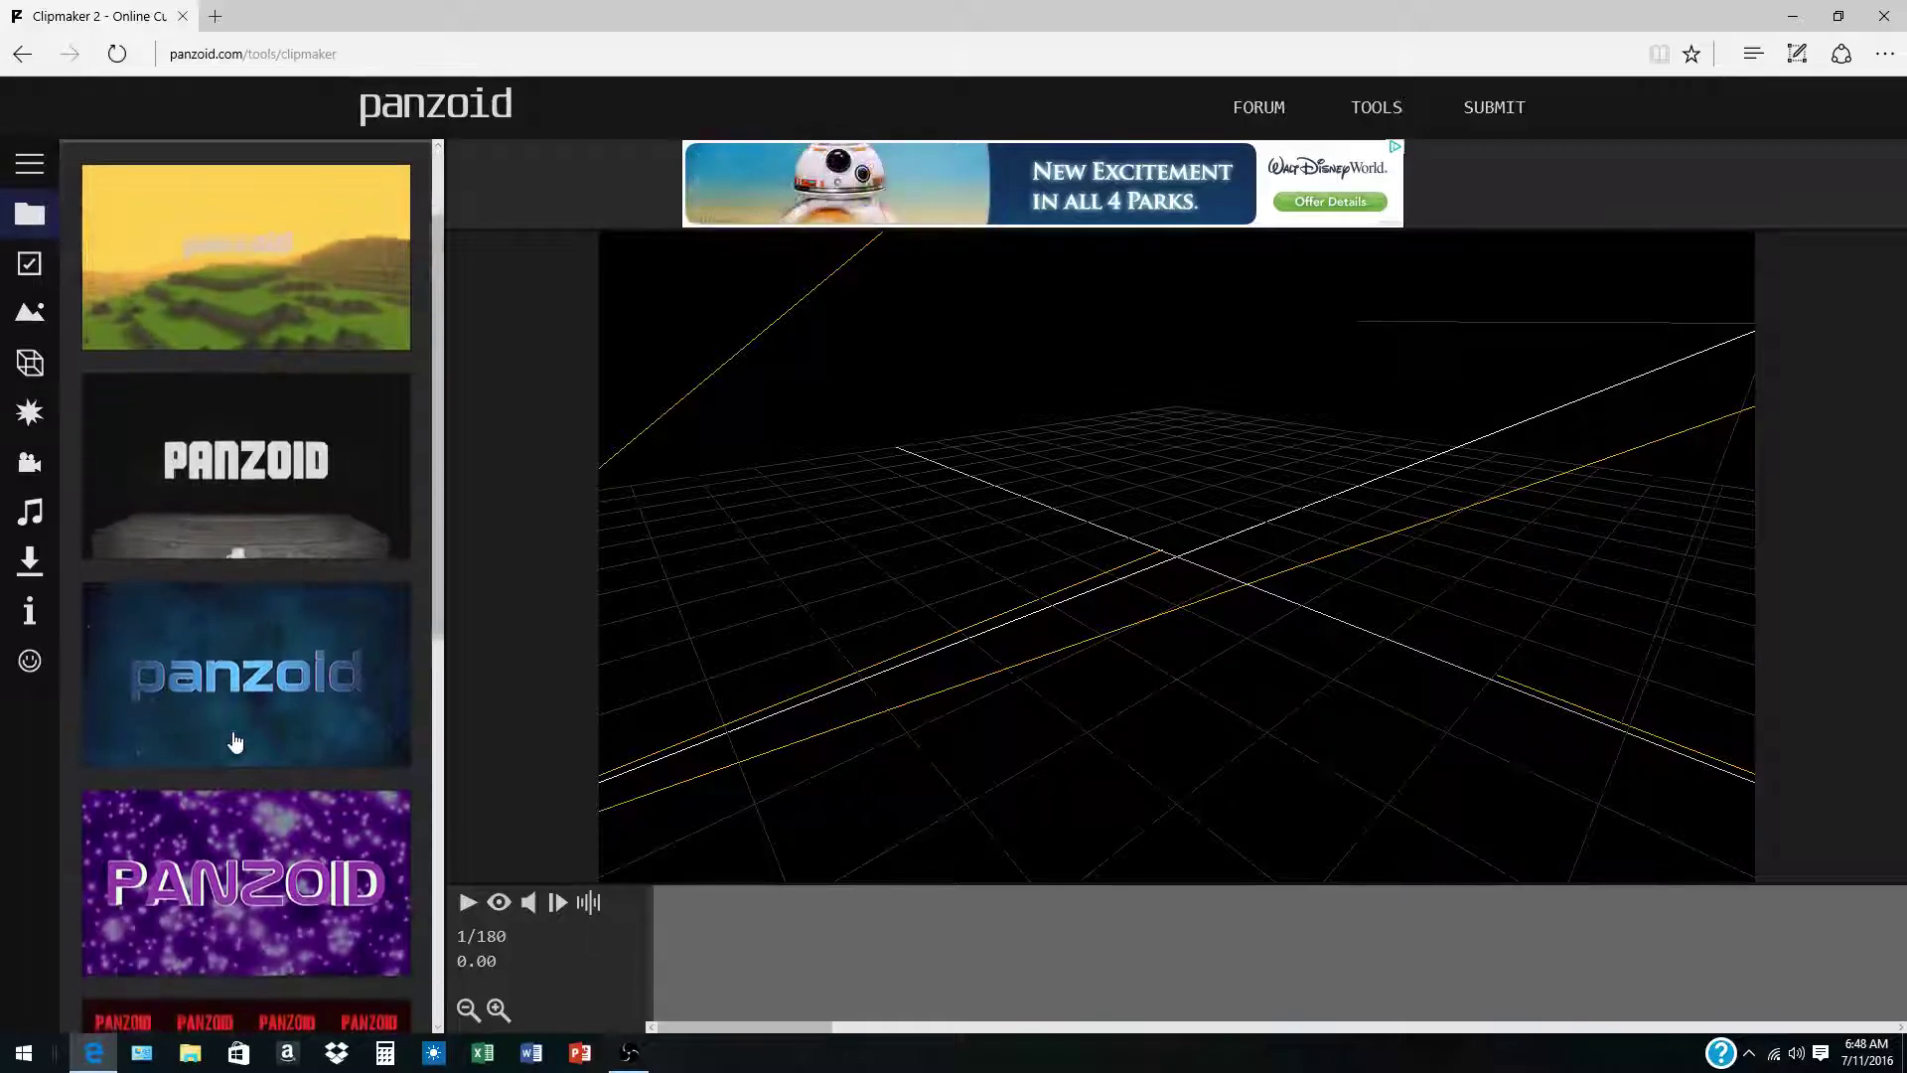
scroll(233, 732, down, 6)
scroll(232, 715, up, 7)
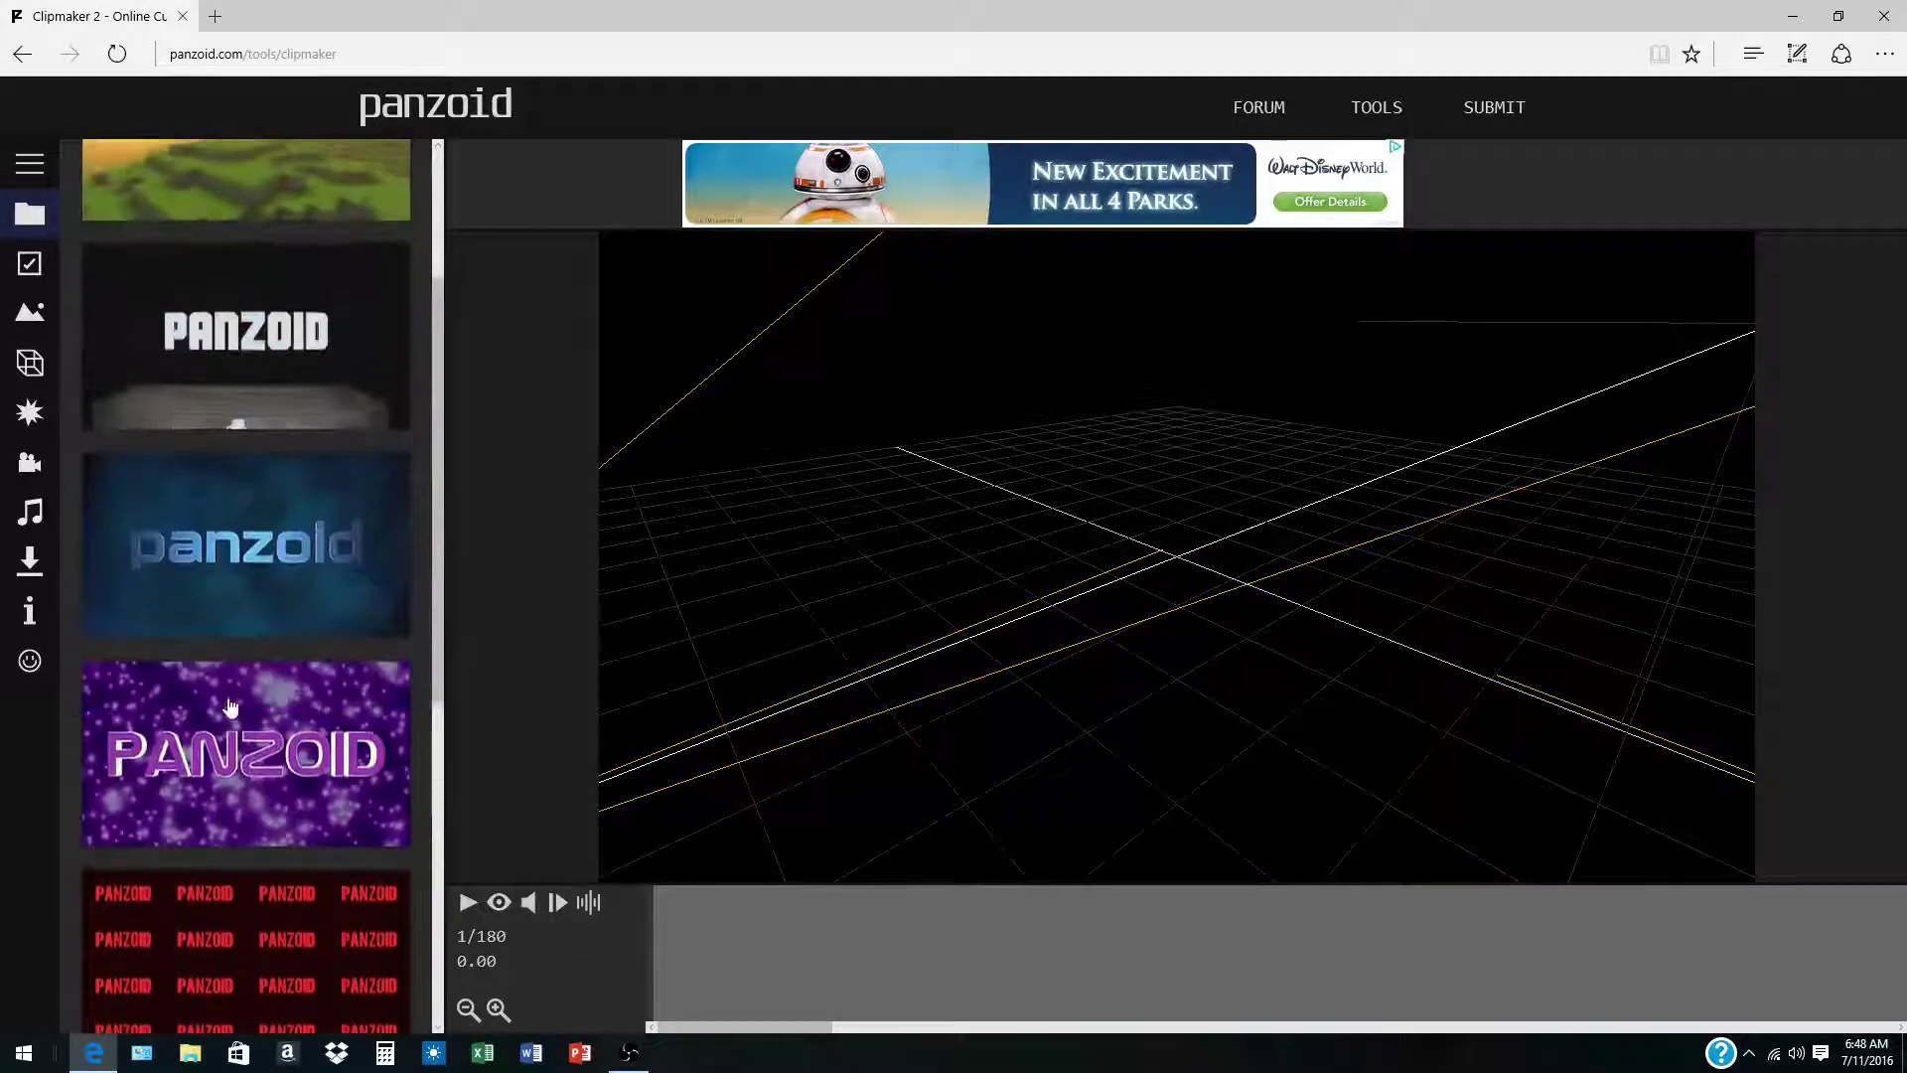
scroll(228, 705, down, 1)
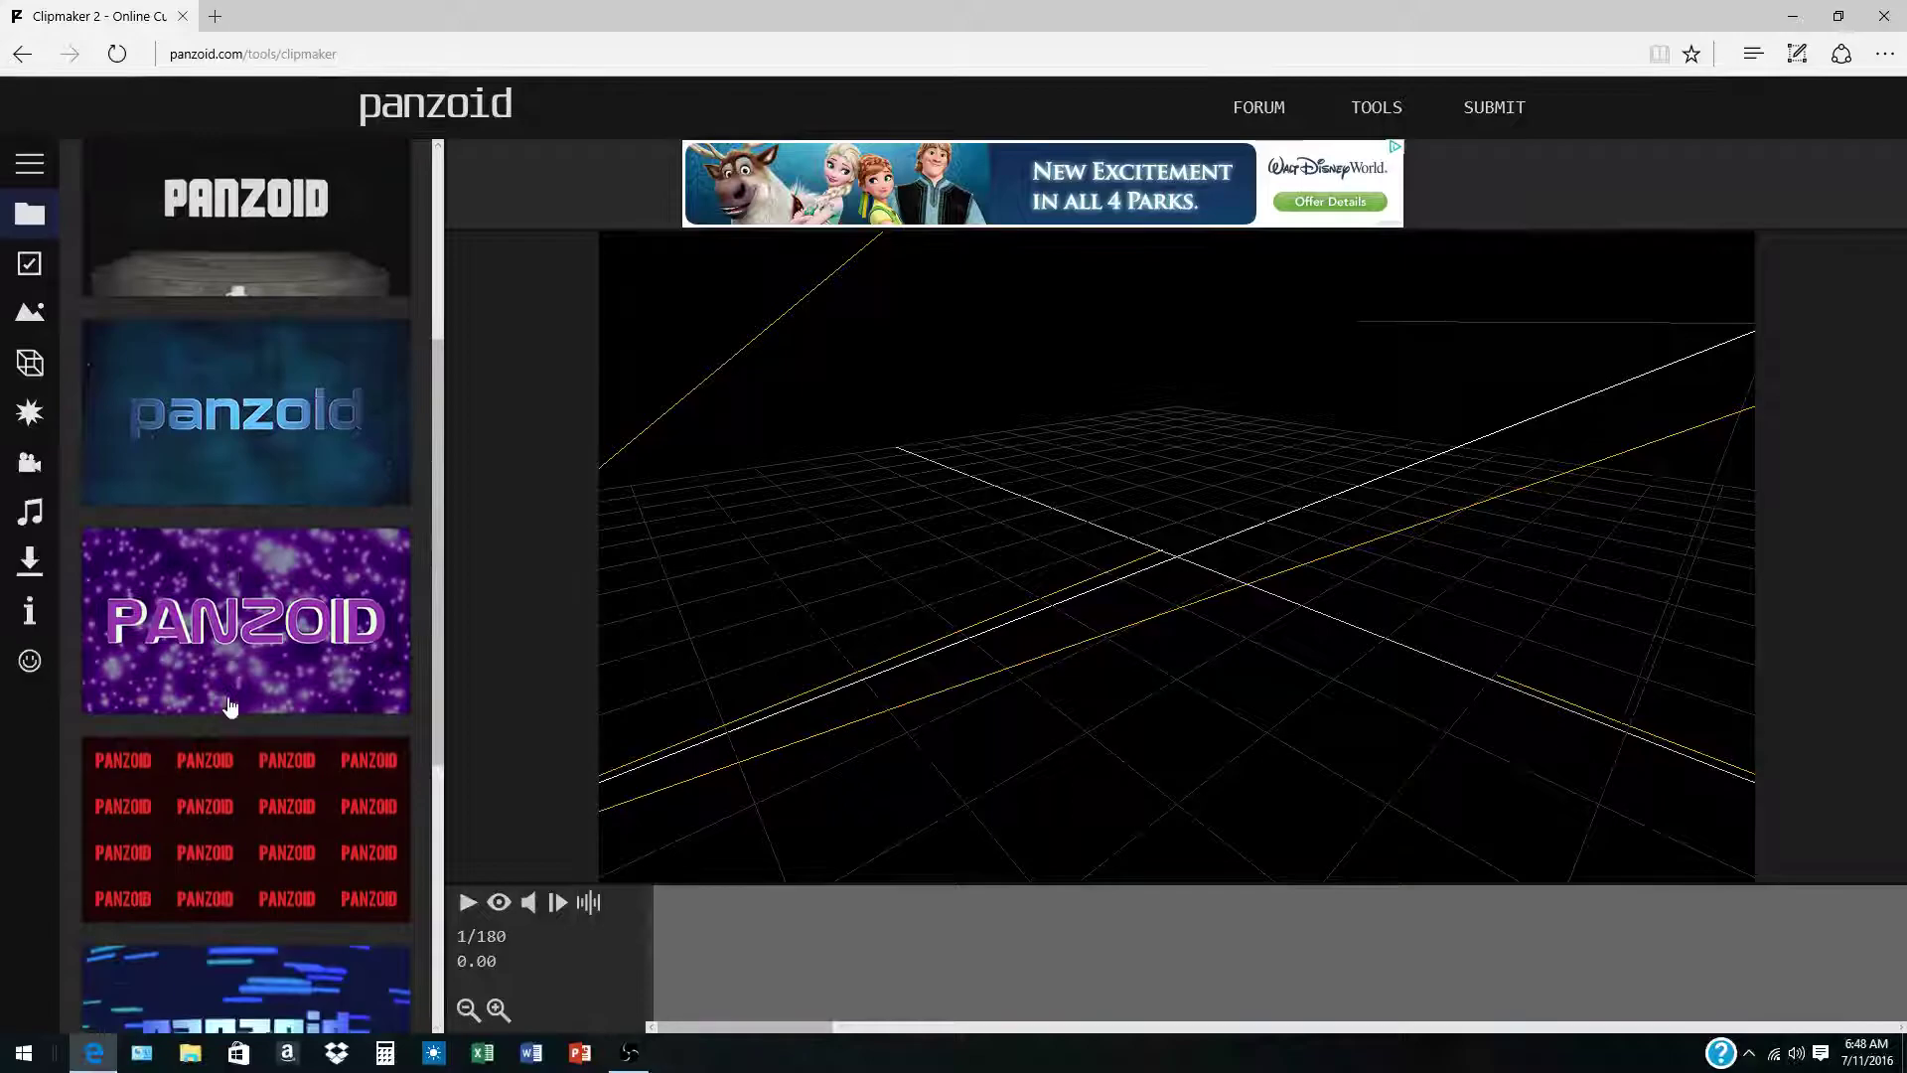
click(235, 606)
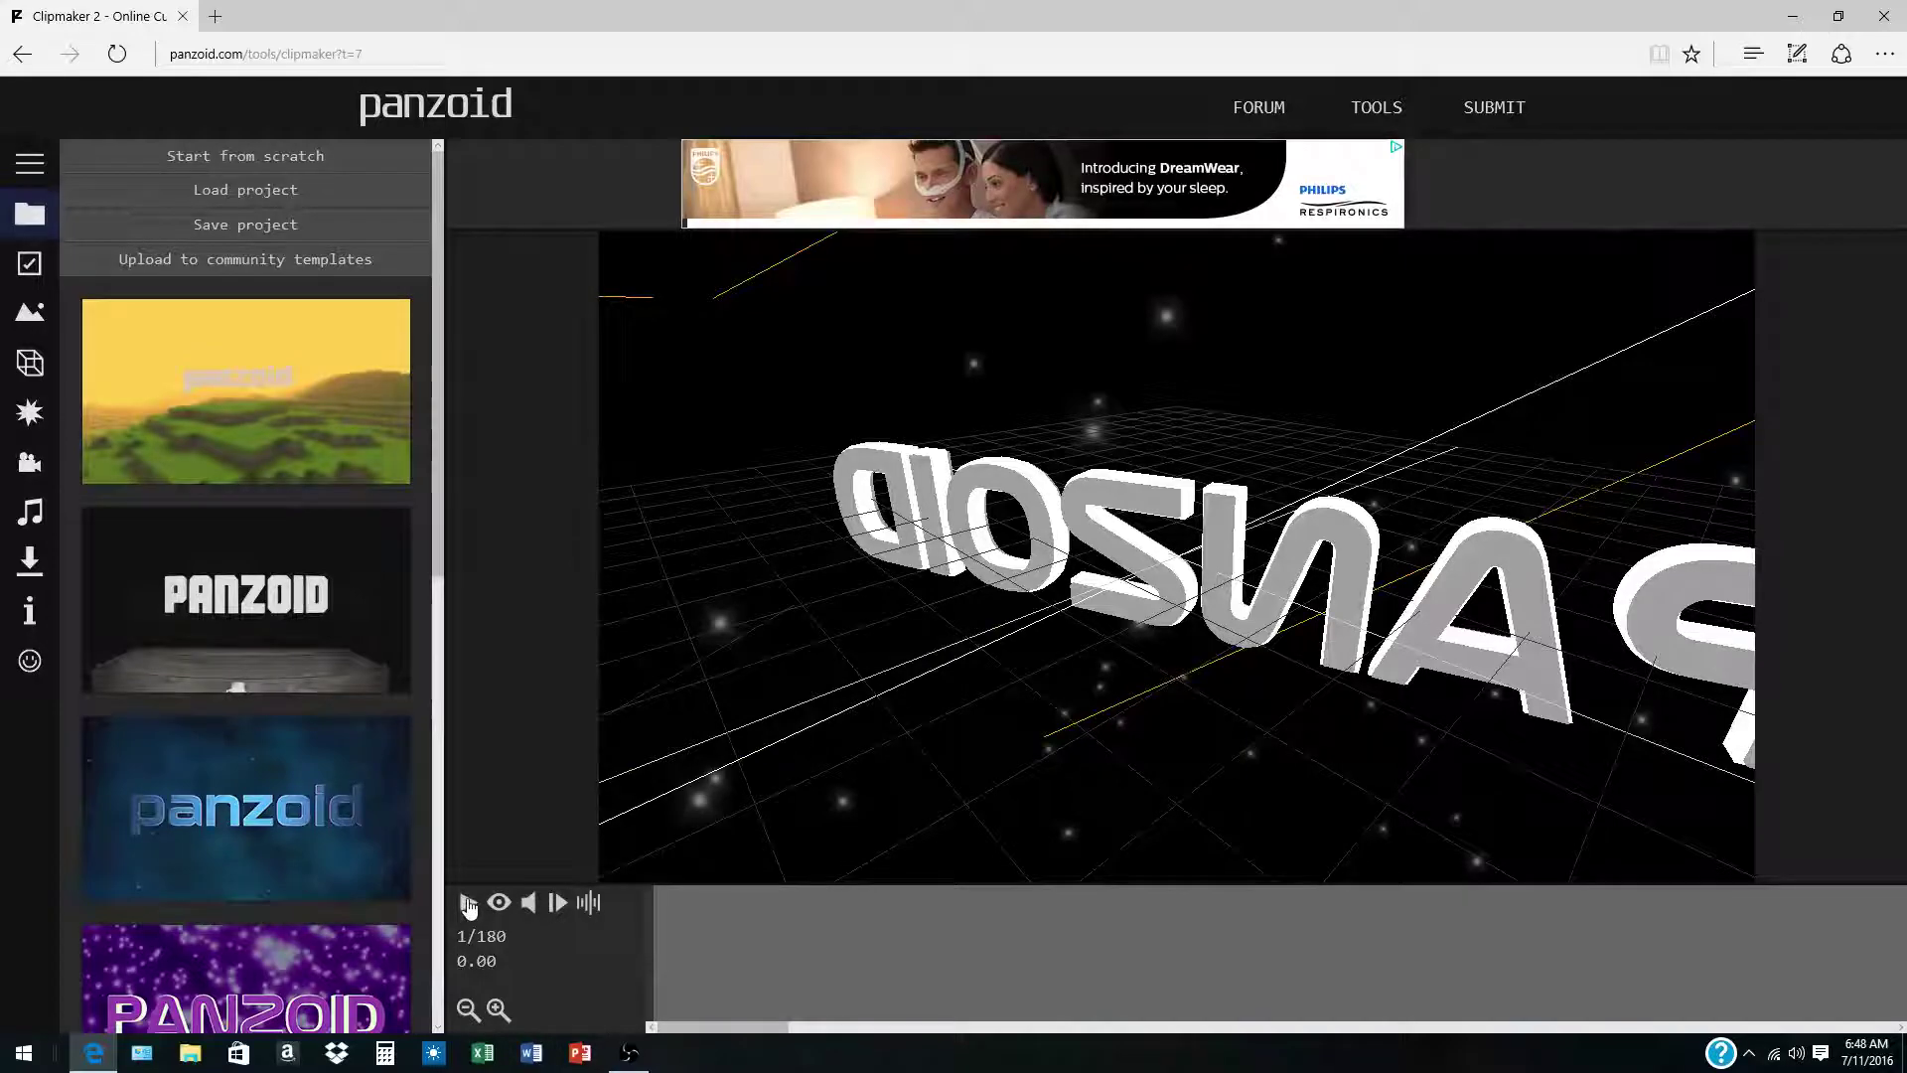
click(468, 904)
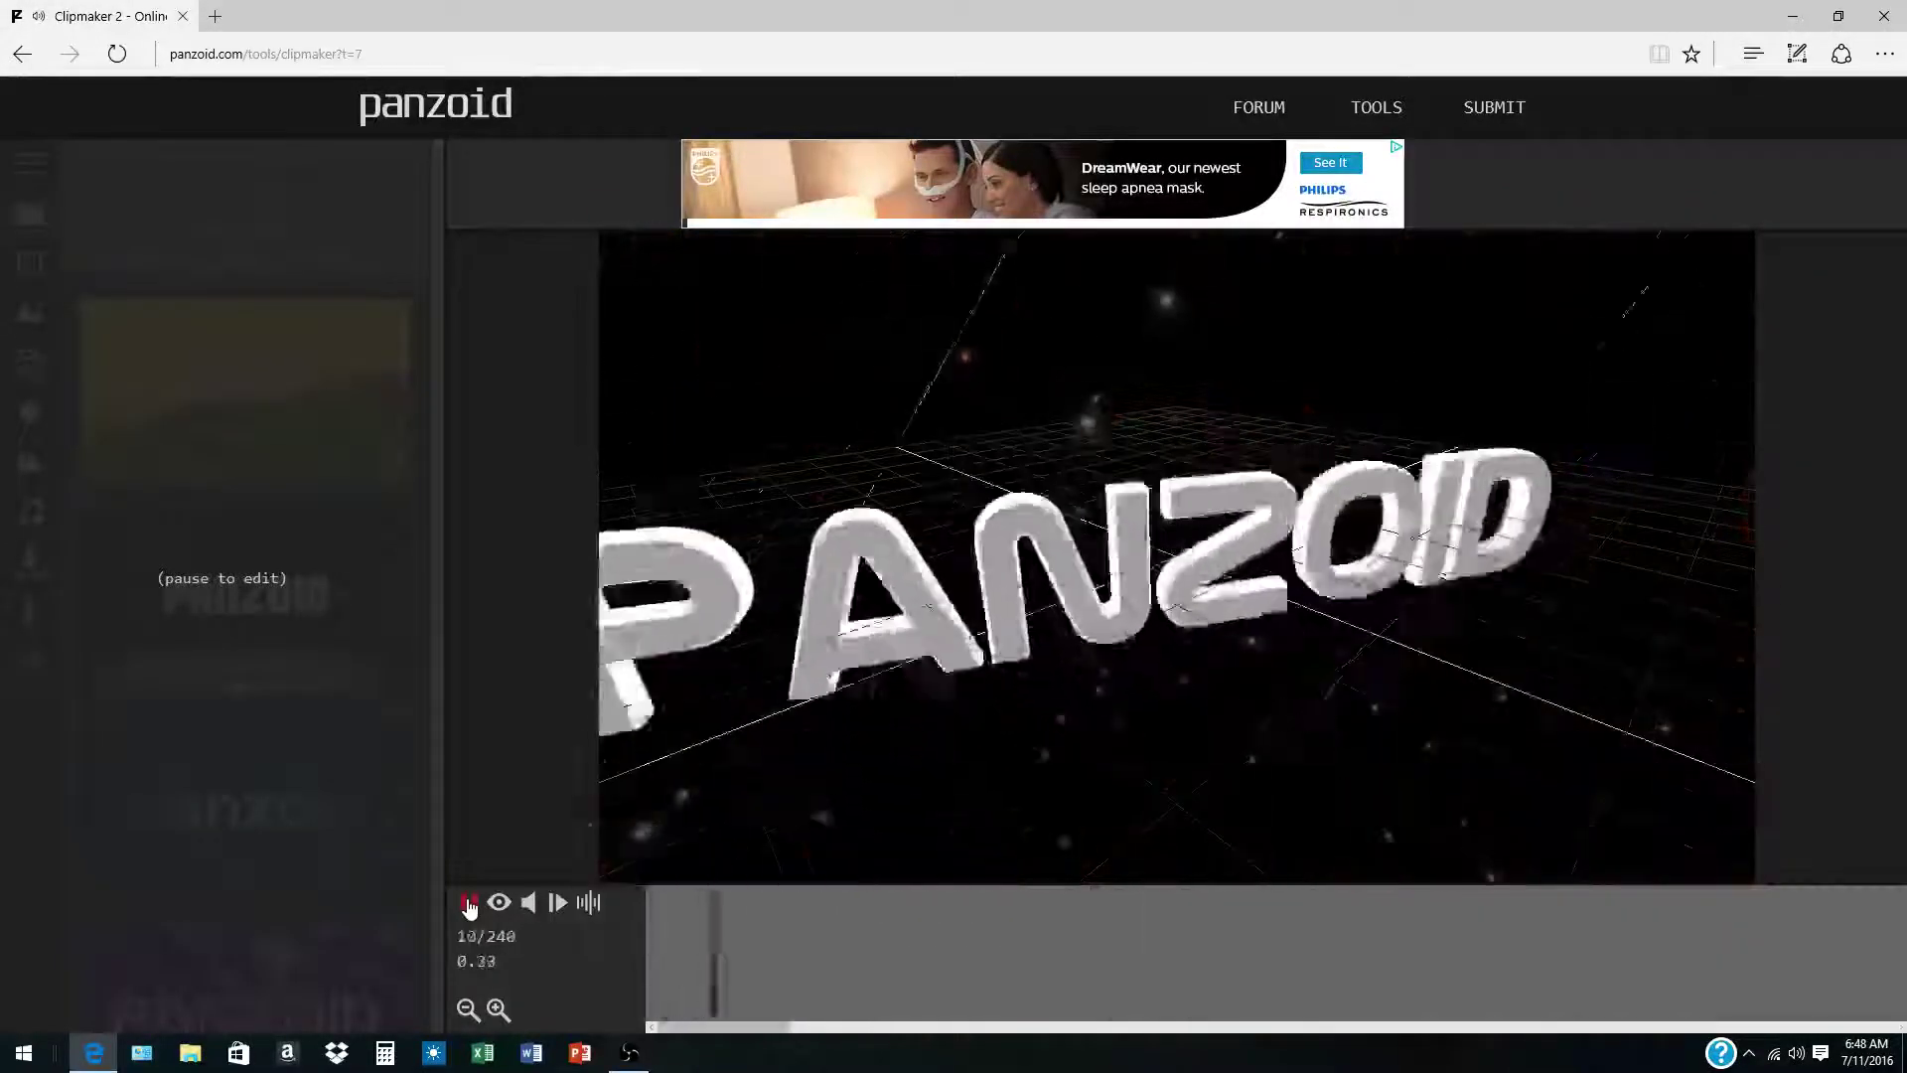
- Pause and open the first 'Text: panzoid' layer's 3D Text settings (nasalization rg, height 21, thickness 5)
click(468, 904)
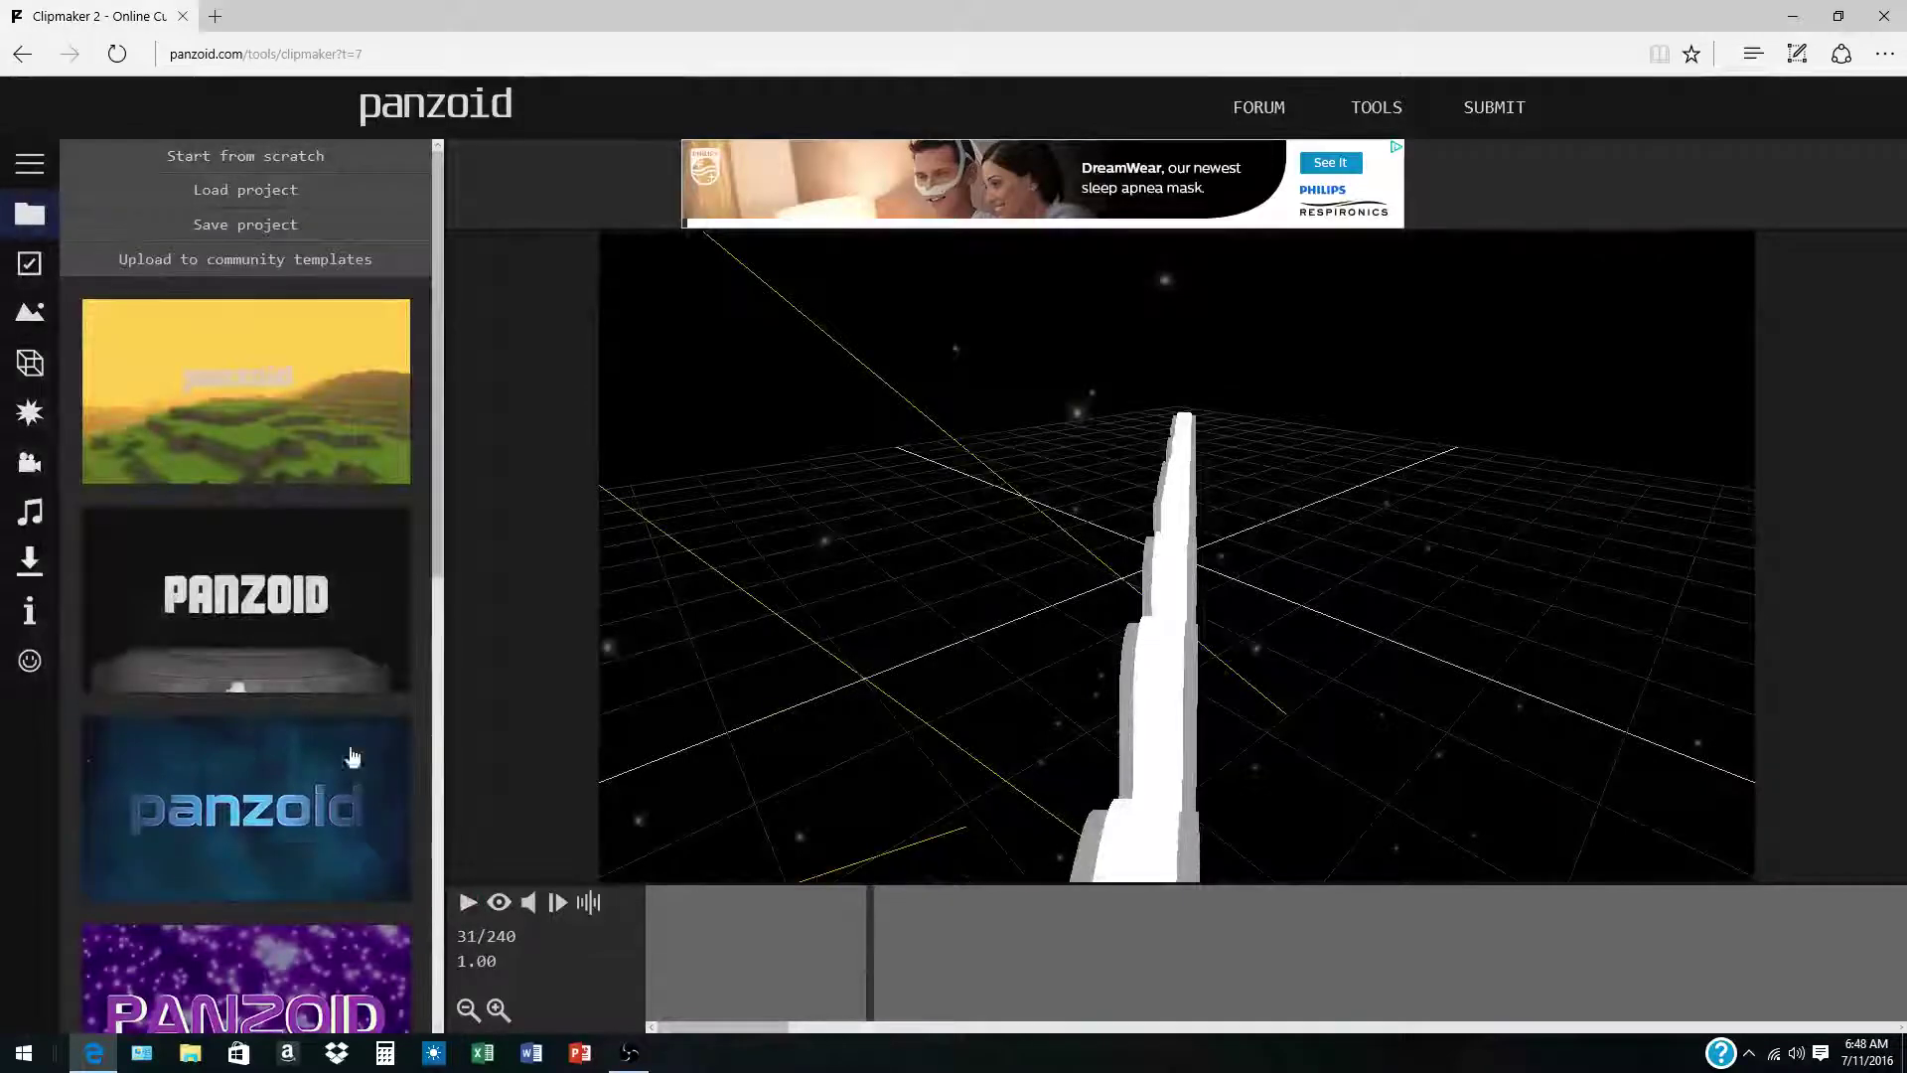
click(29, 316)
click(29, 364)
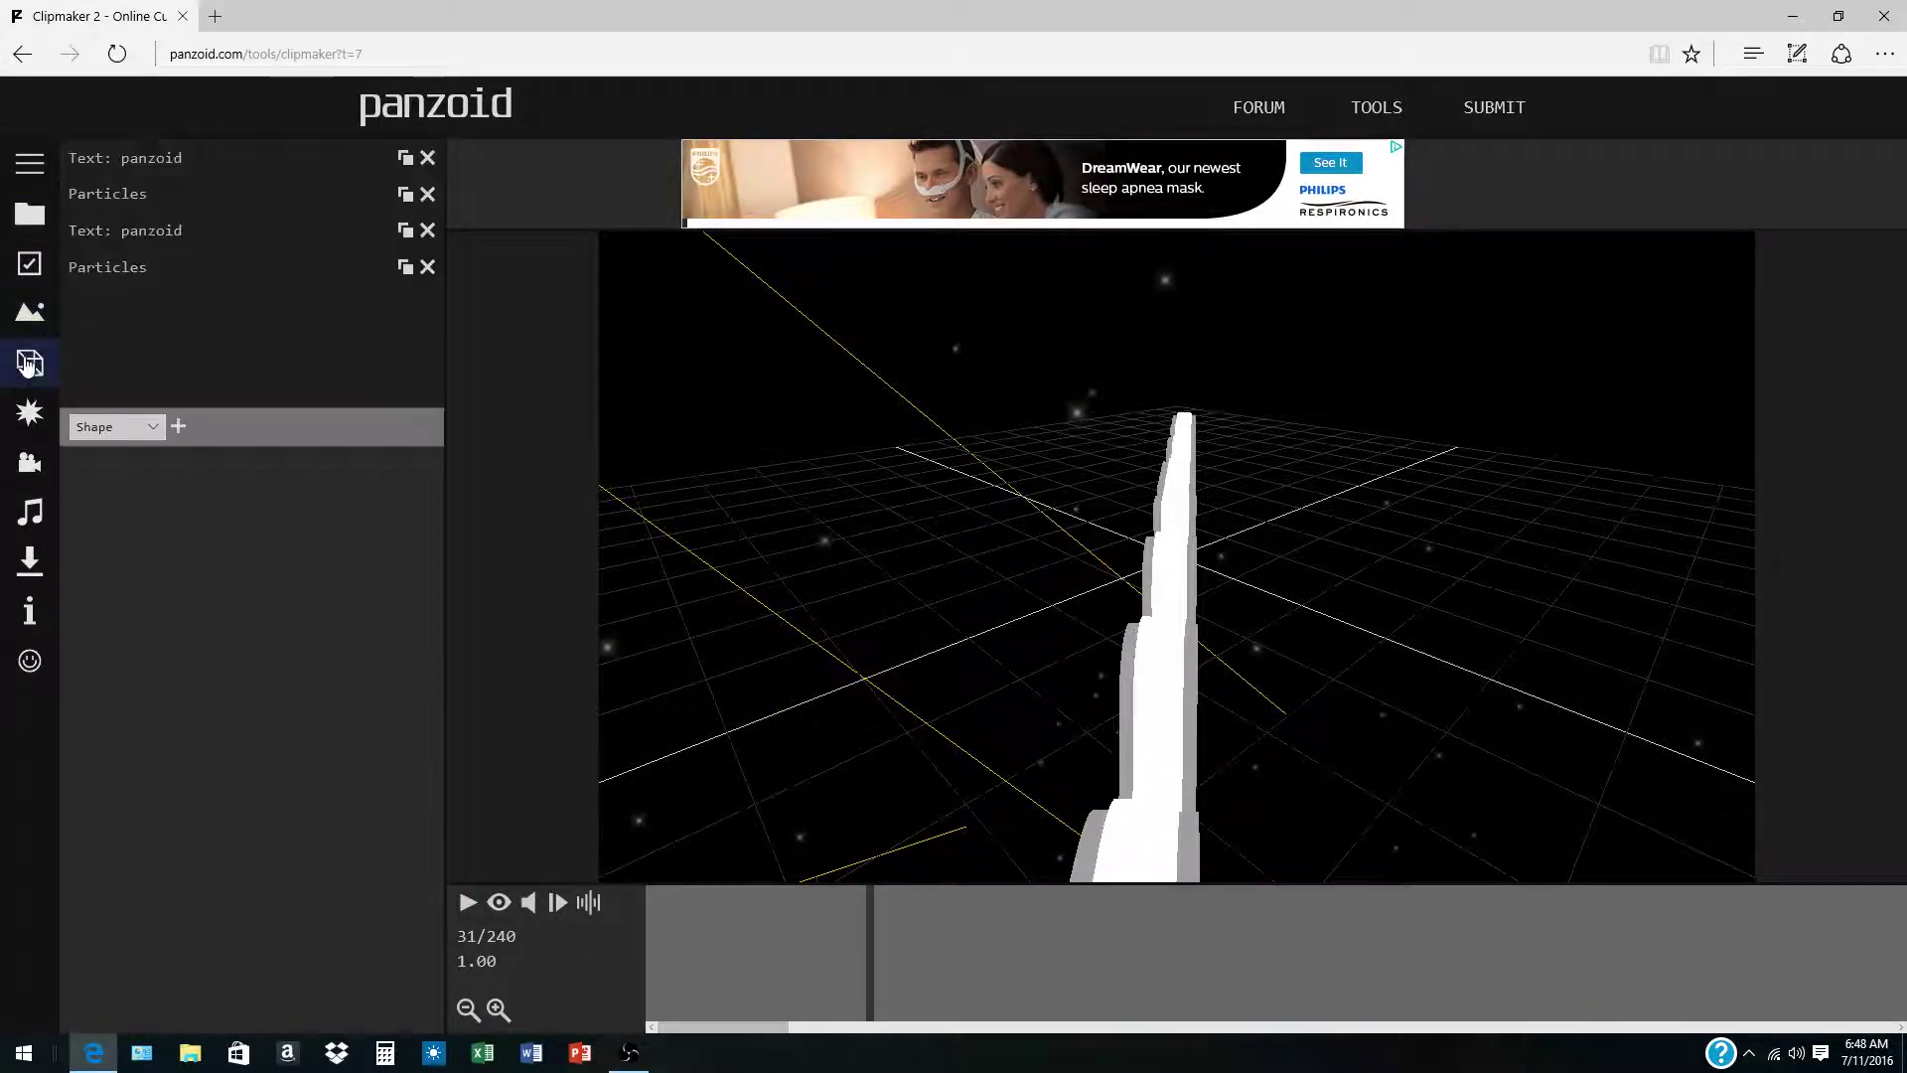
click(232, 157)
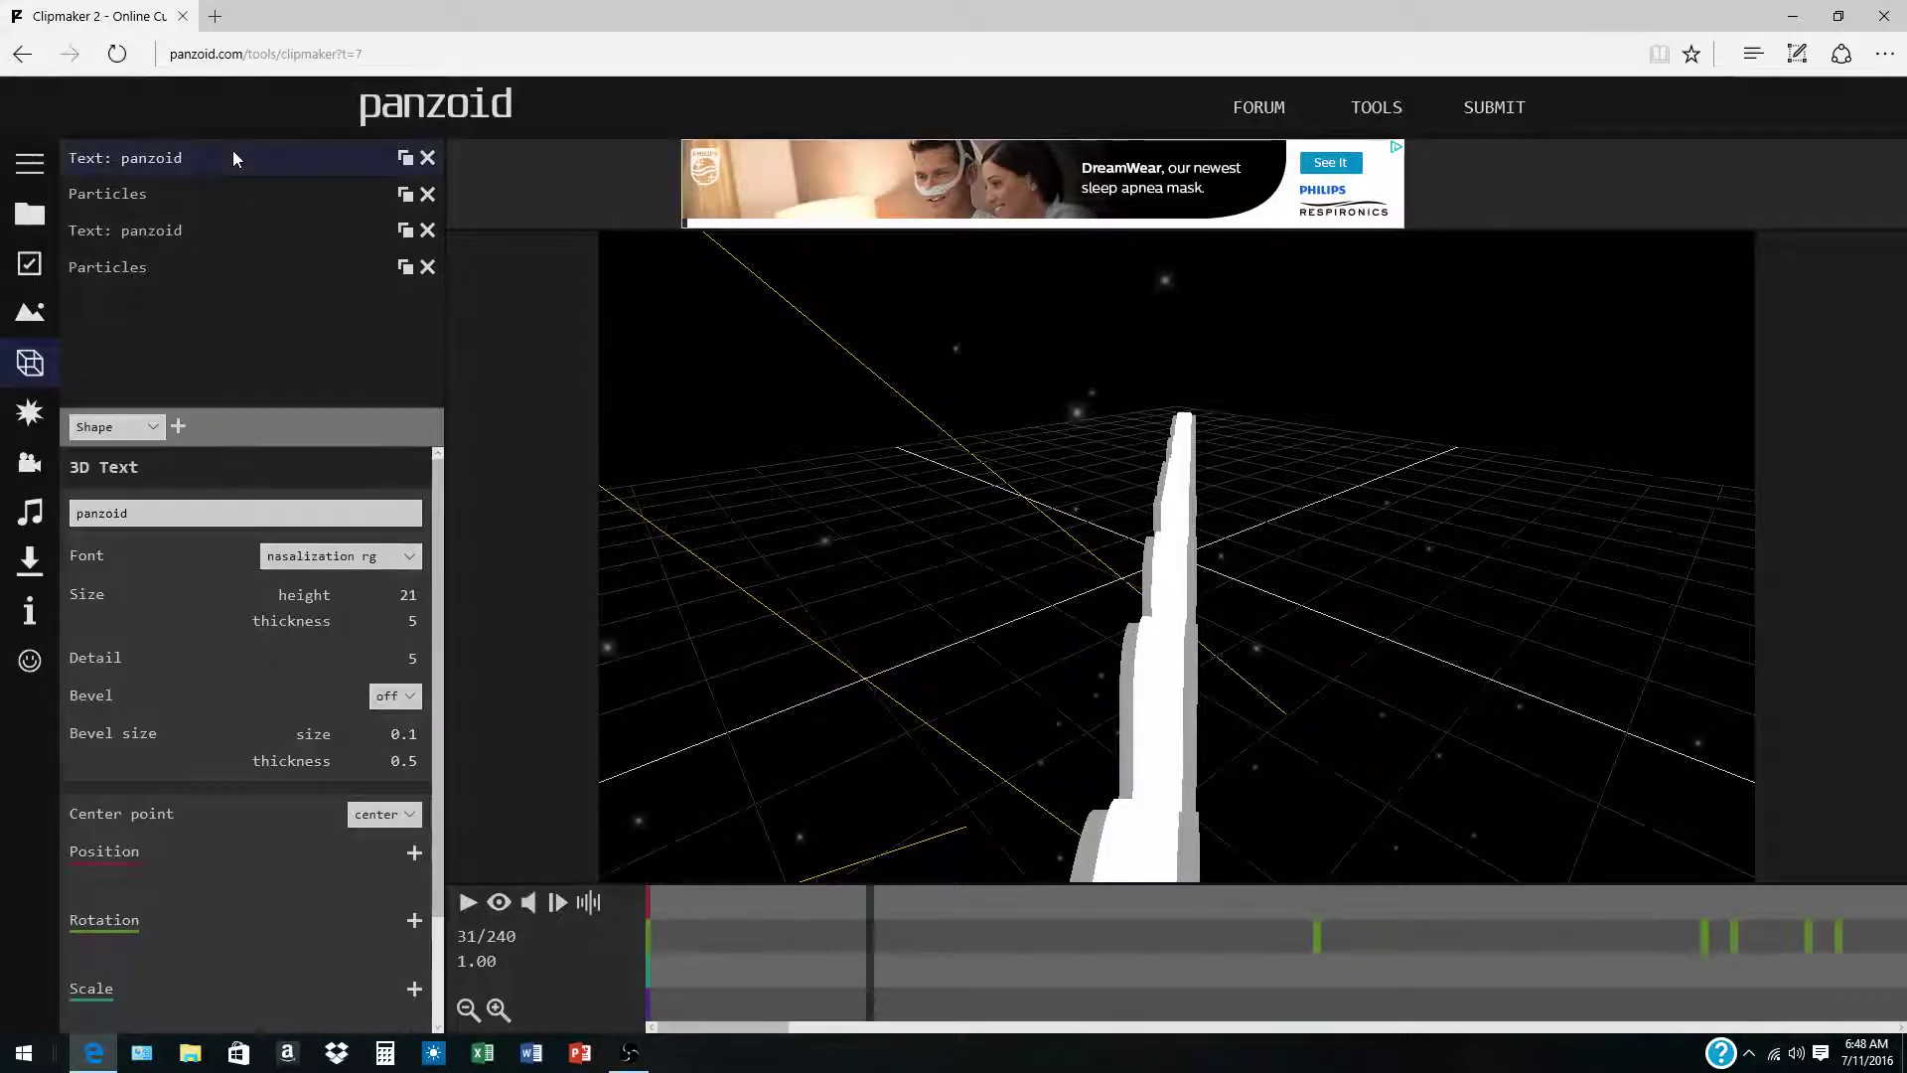
double_click(220, 507)
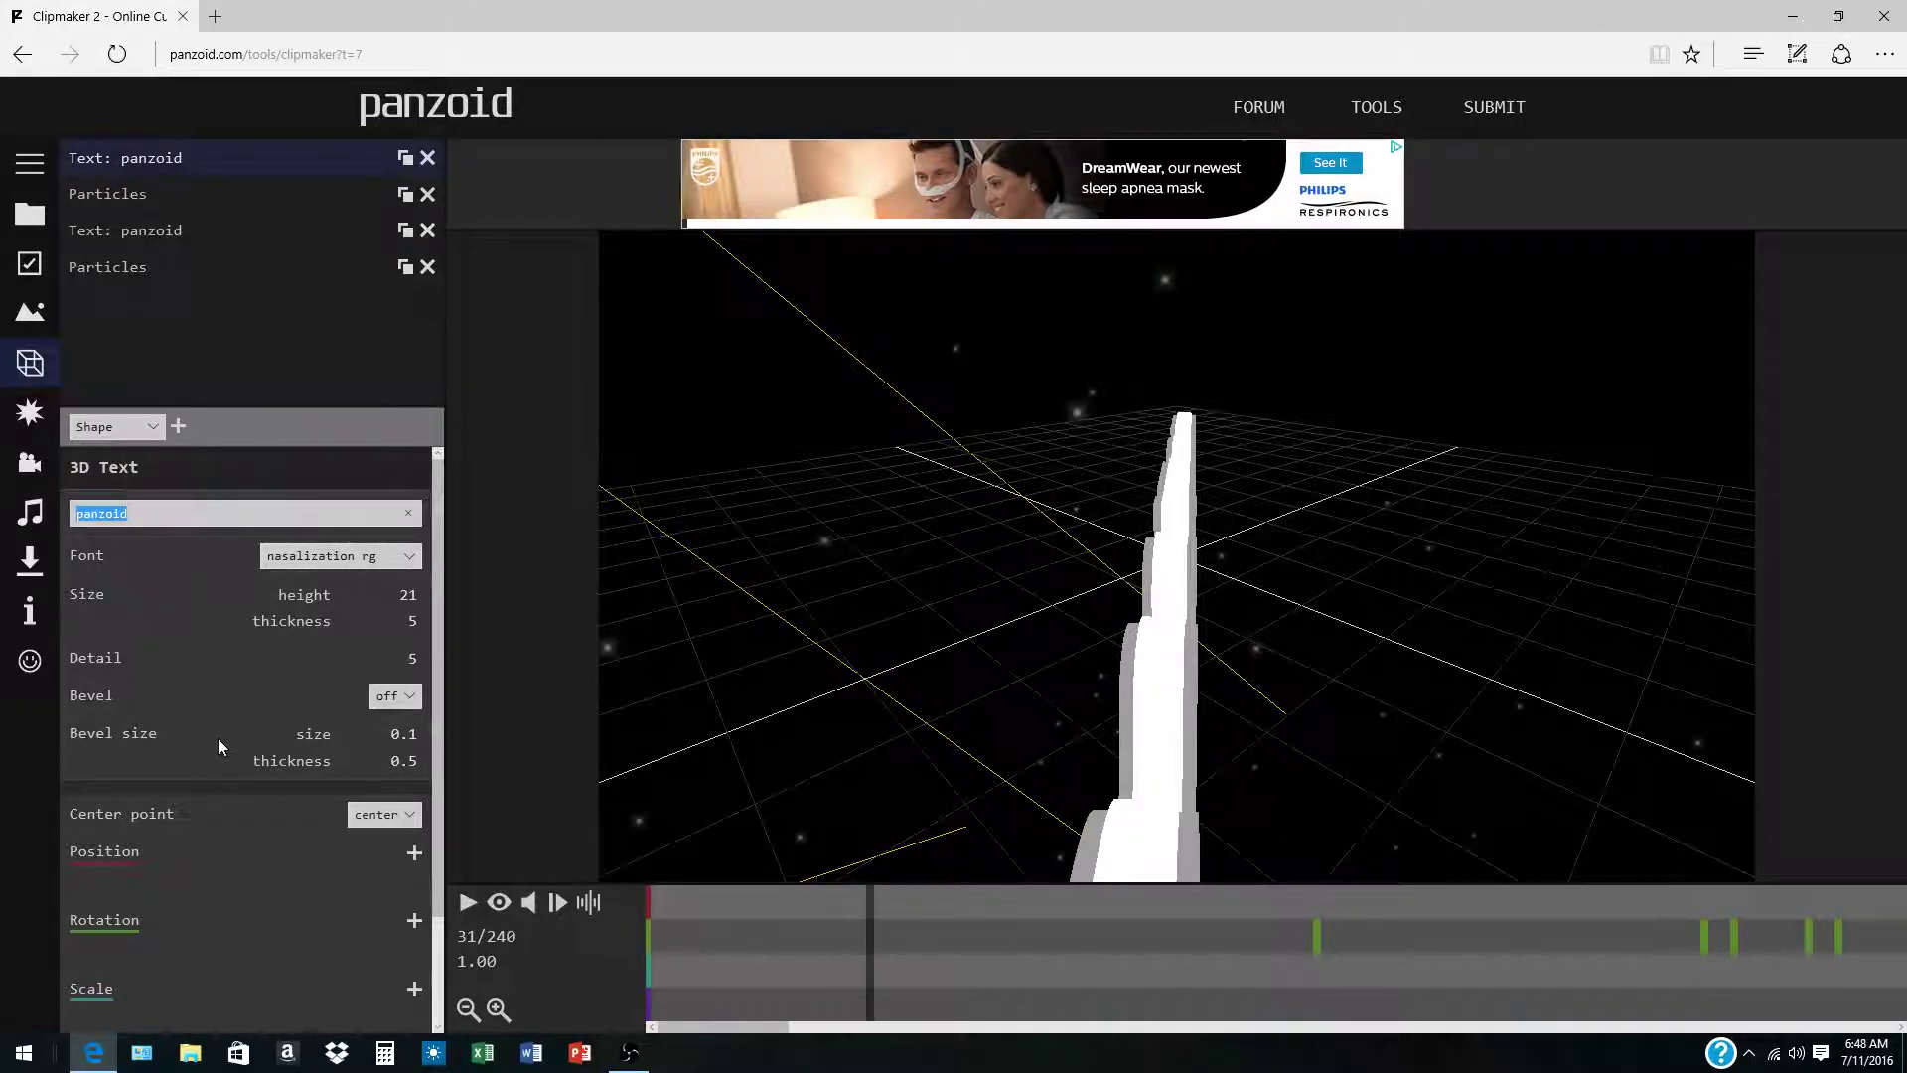
scroll(268, 850, down, 3)
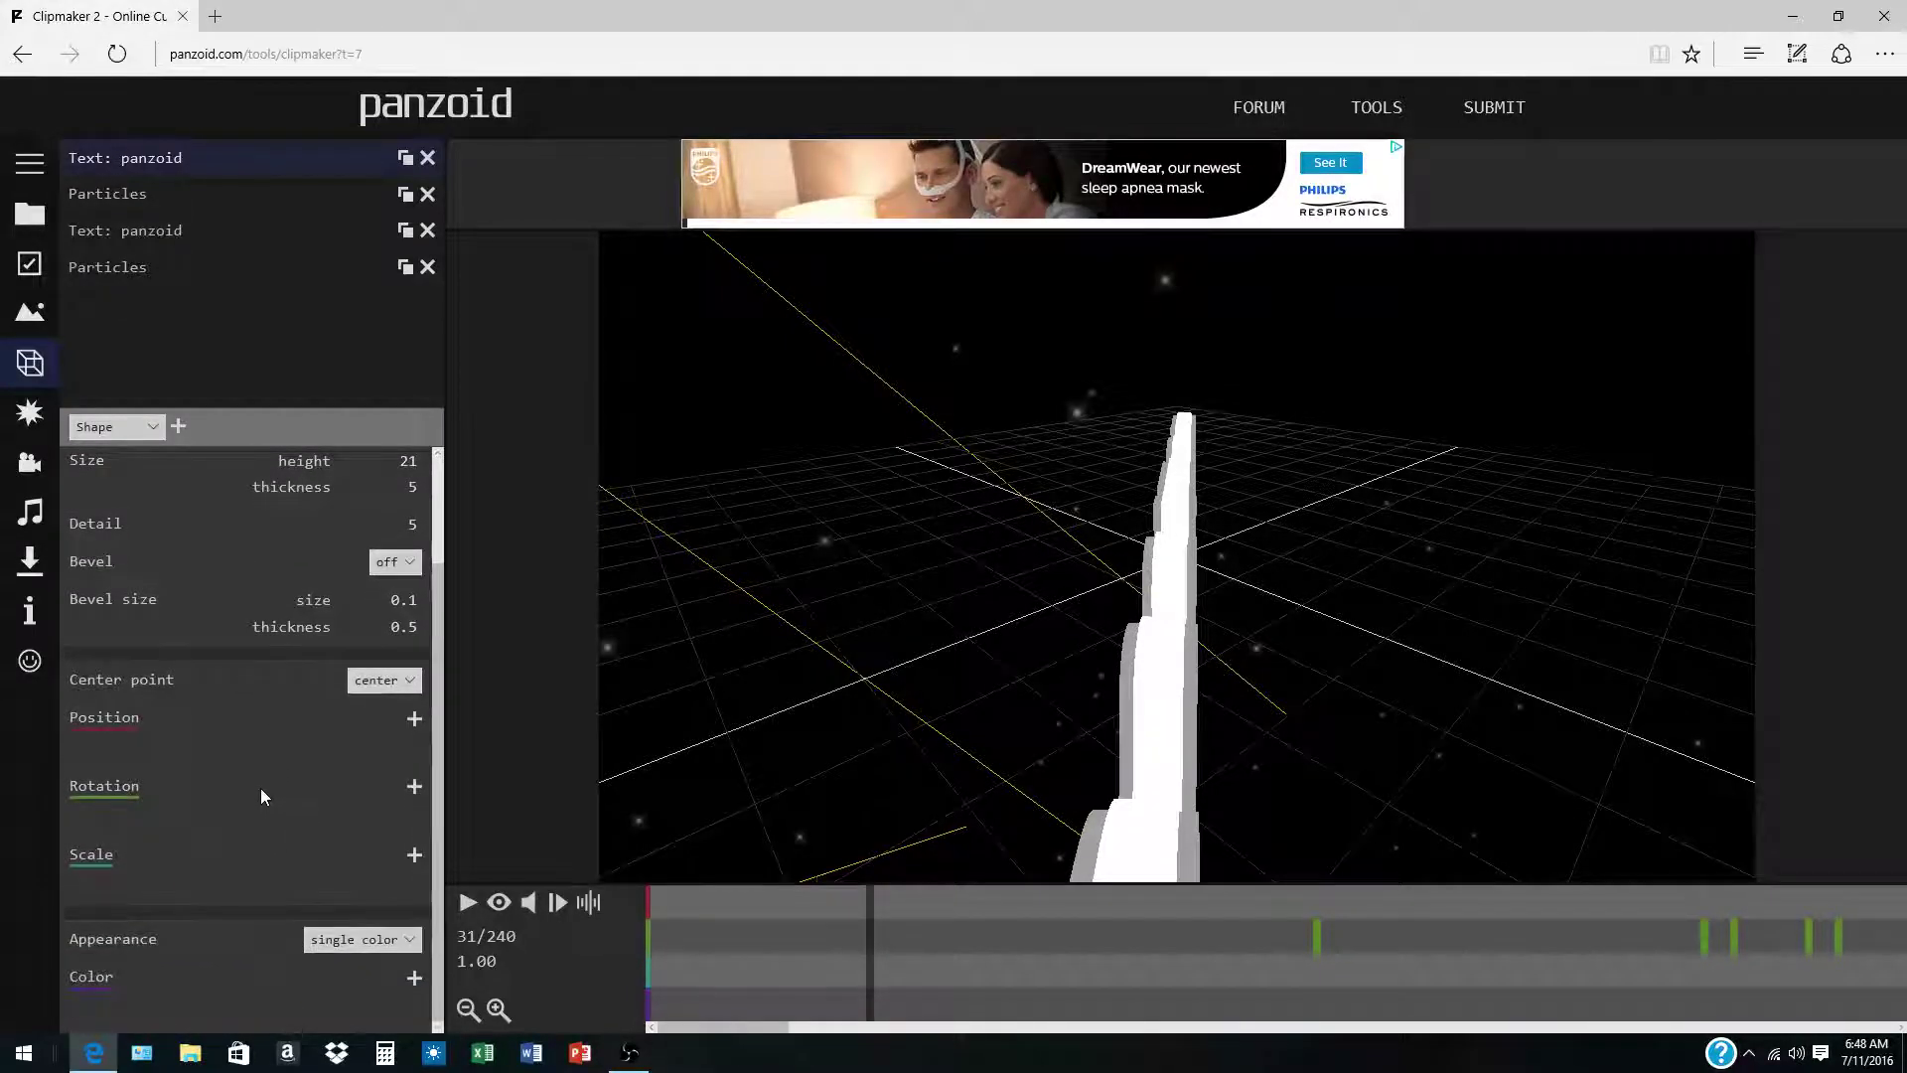
scroll(253, 719, up, 3)
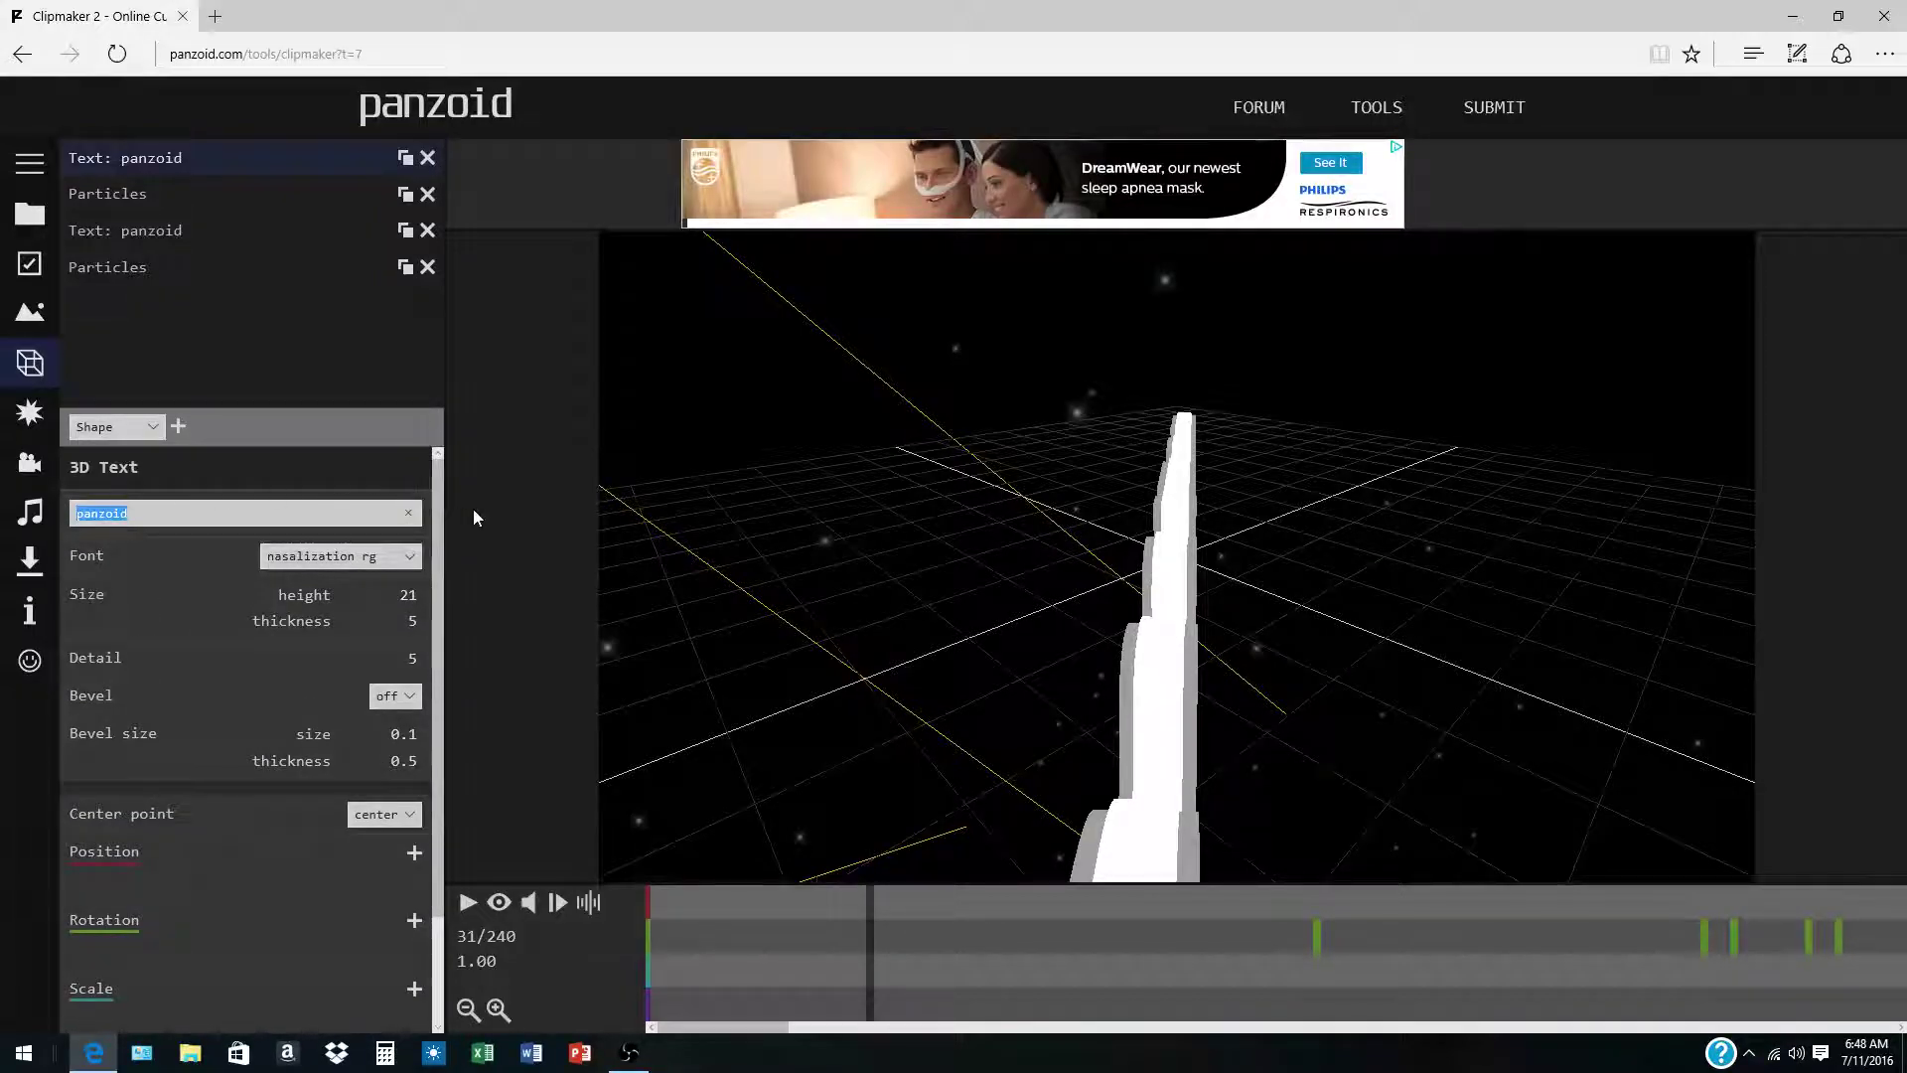
click(467, 901)
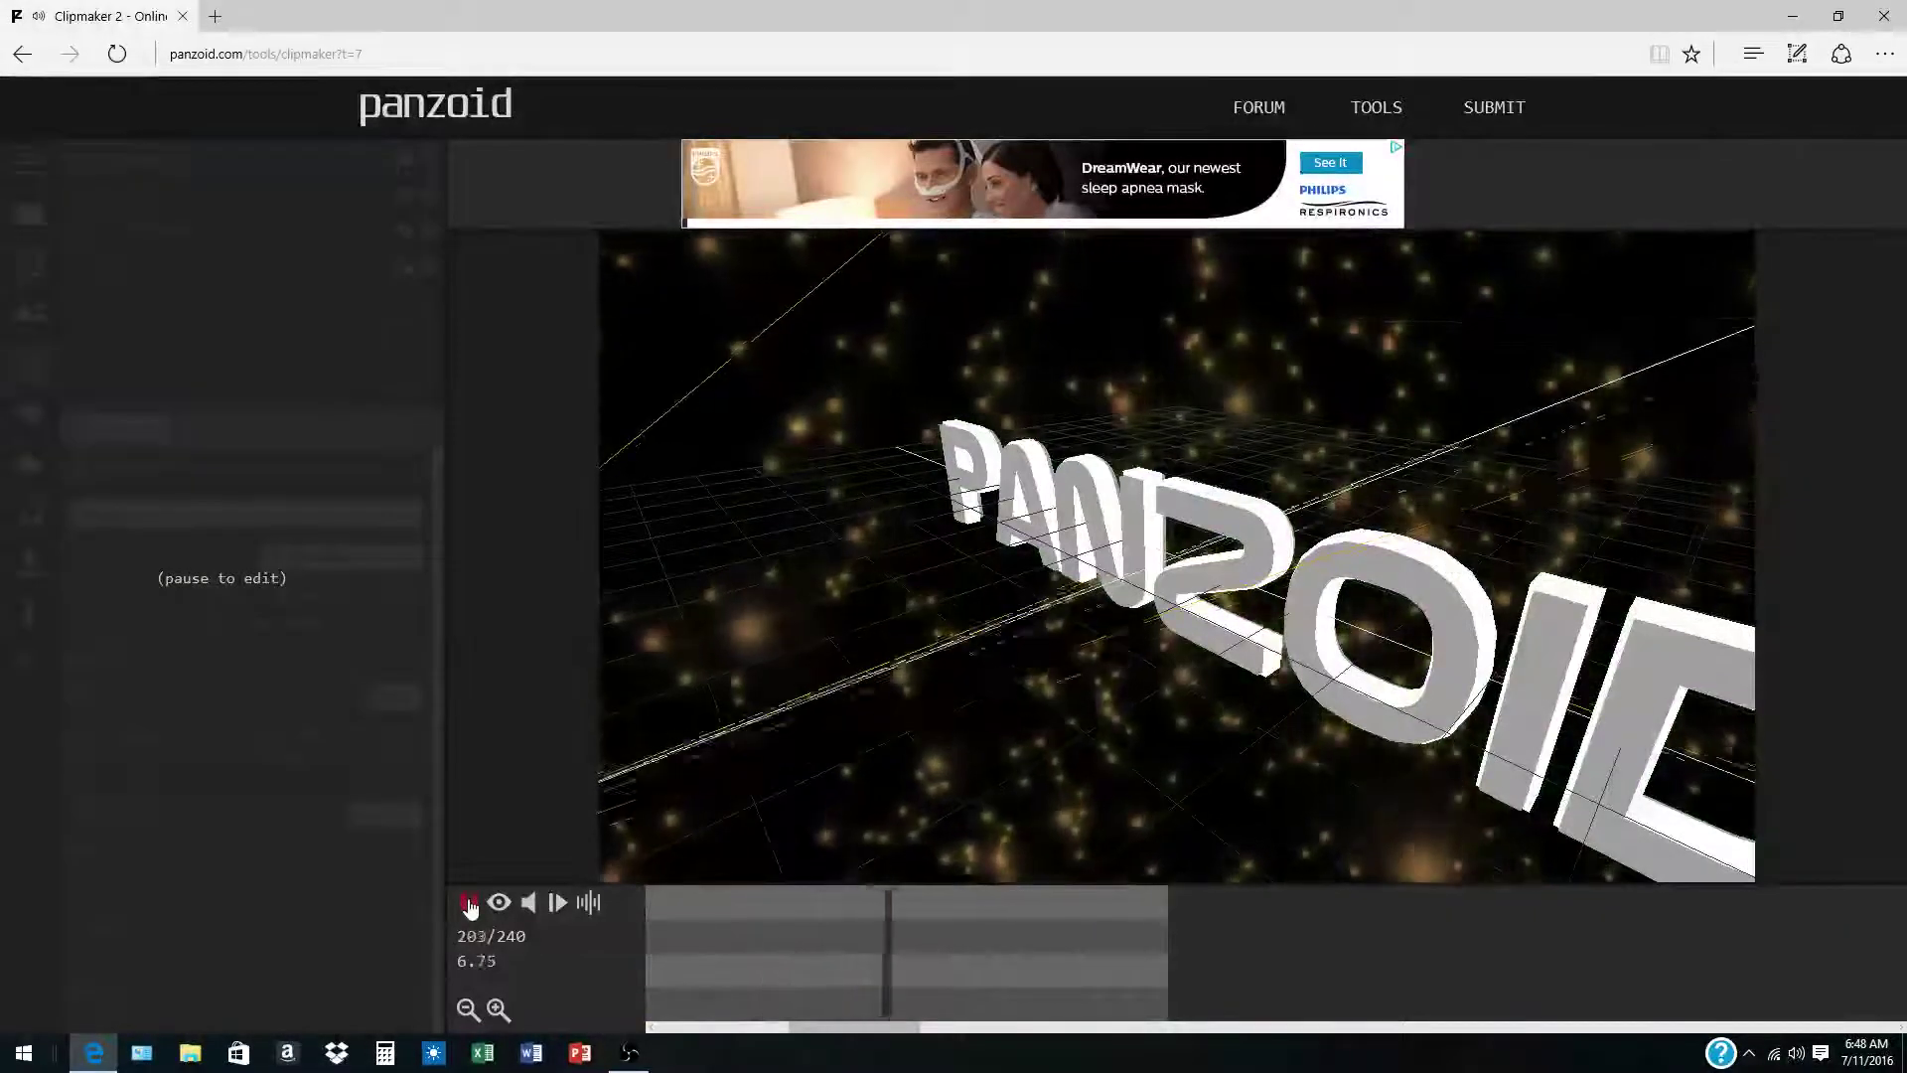
click(469, 903)
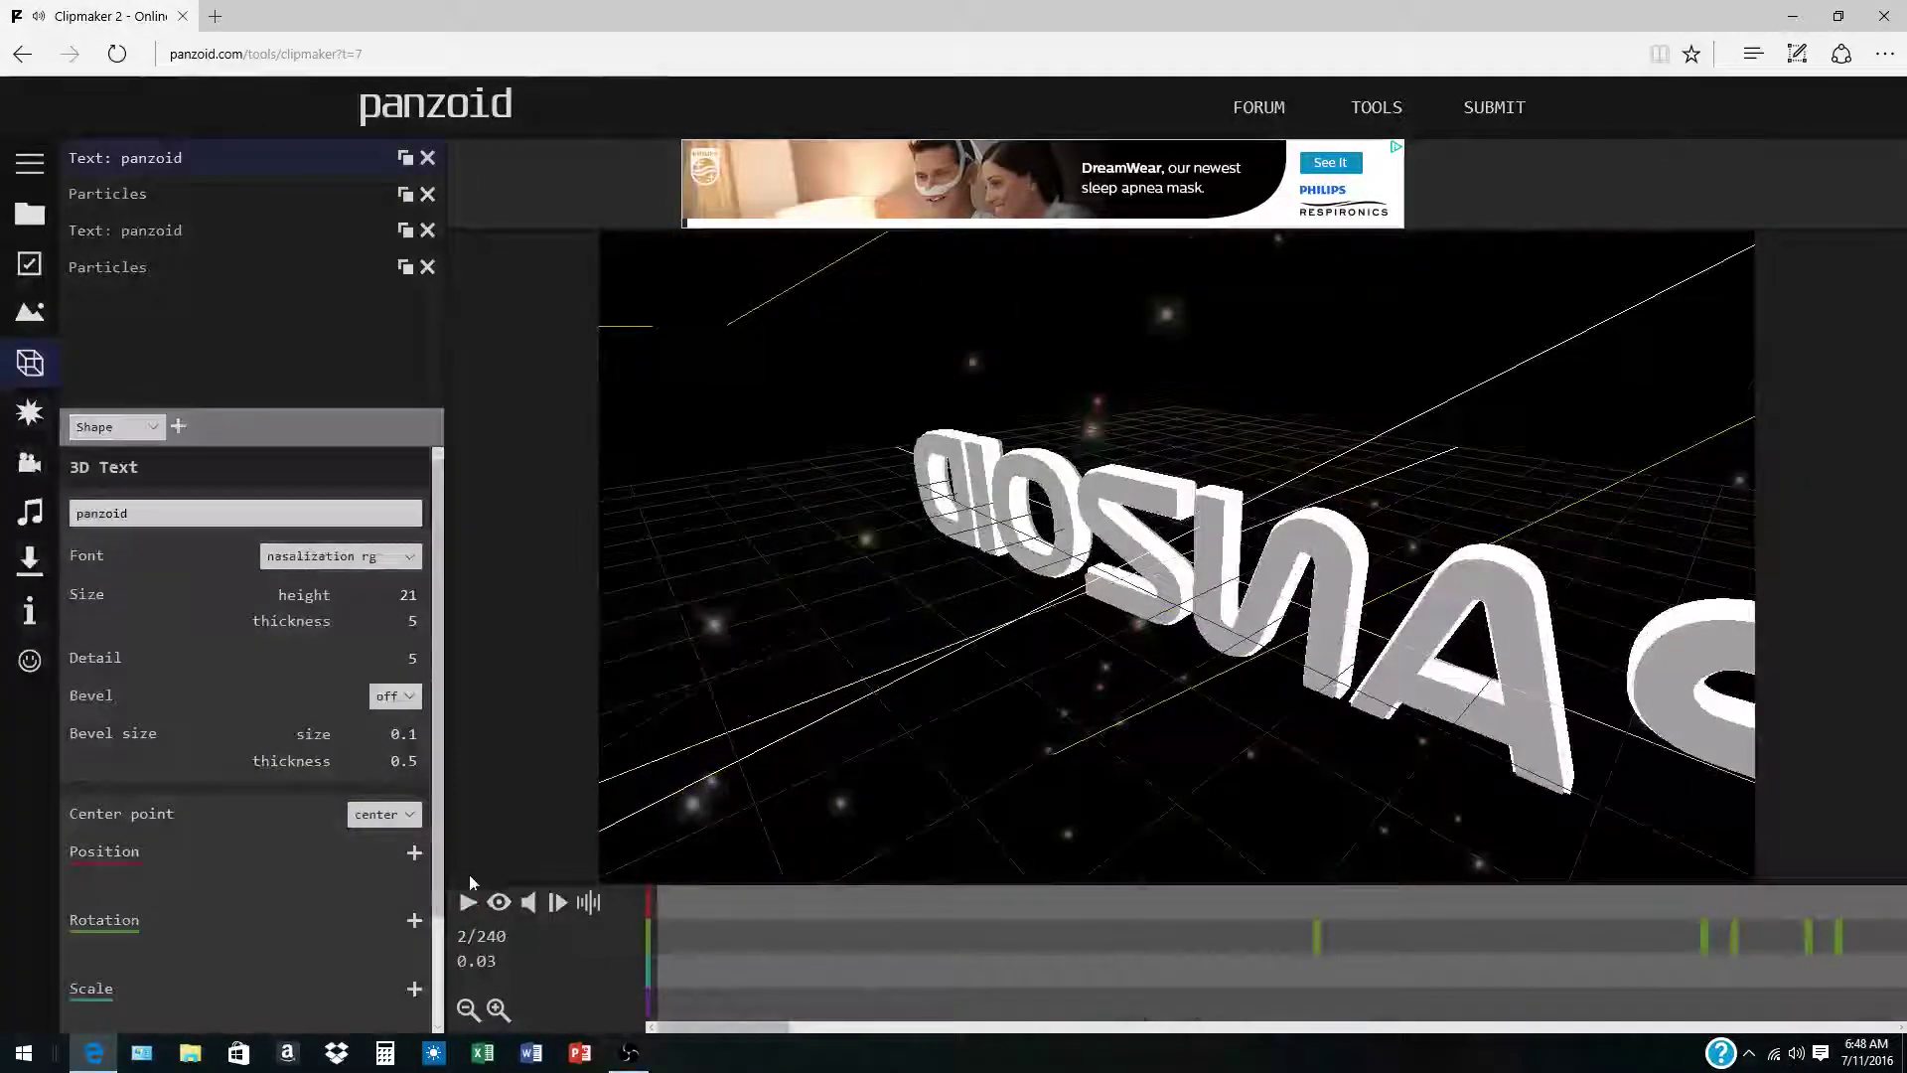
- Replace the first text layer's 'panzoid' text with 'Creeperkid5'
double_click(207, 508)
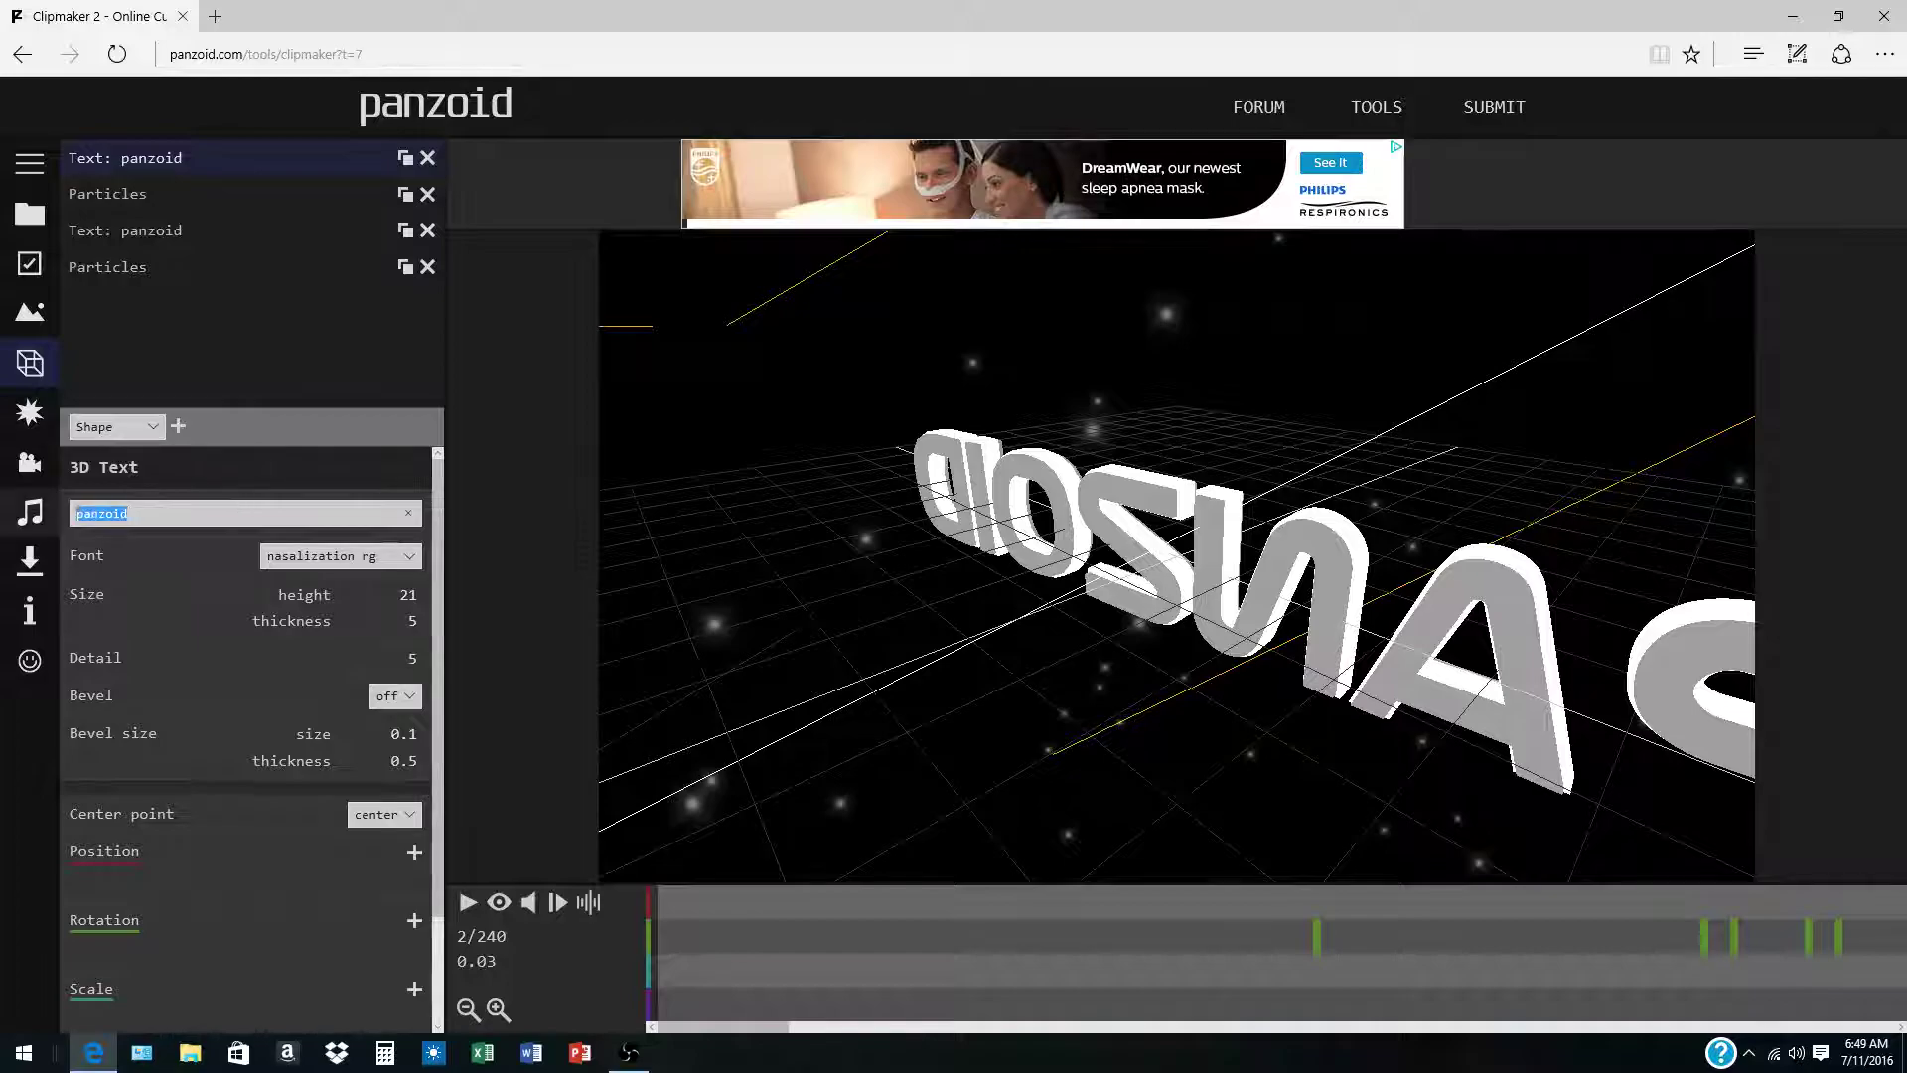
key(BackSpace)
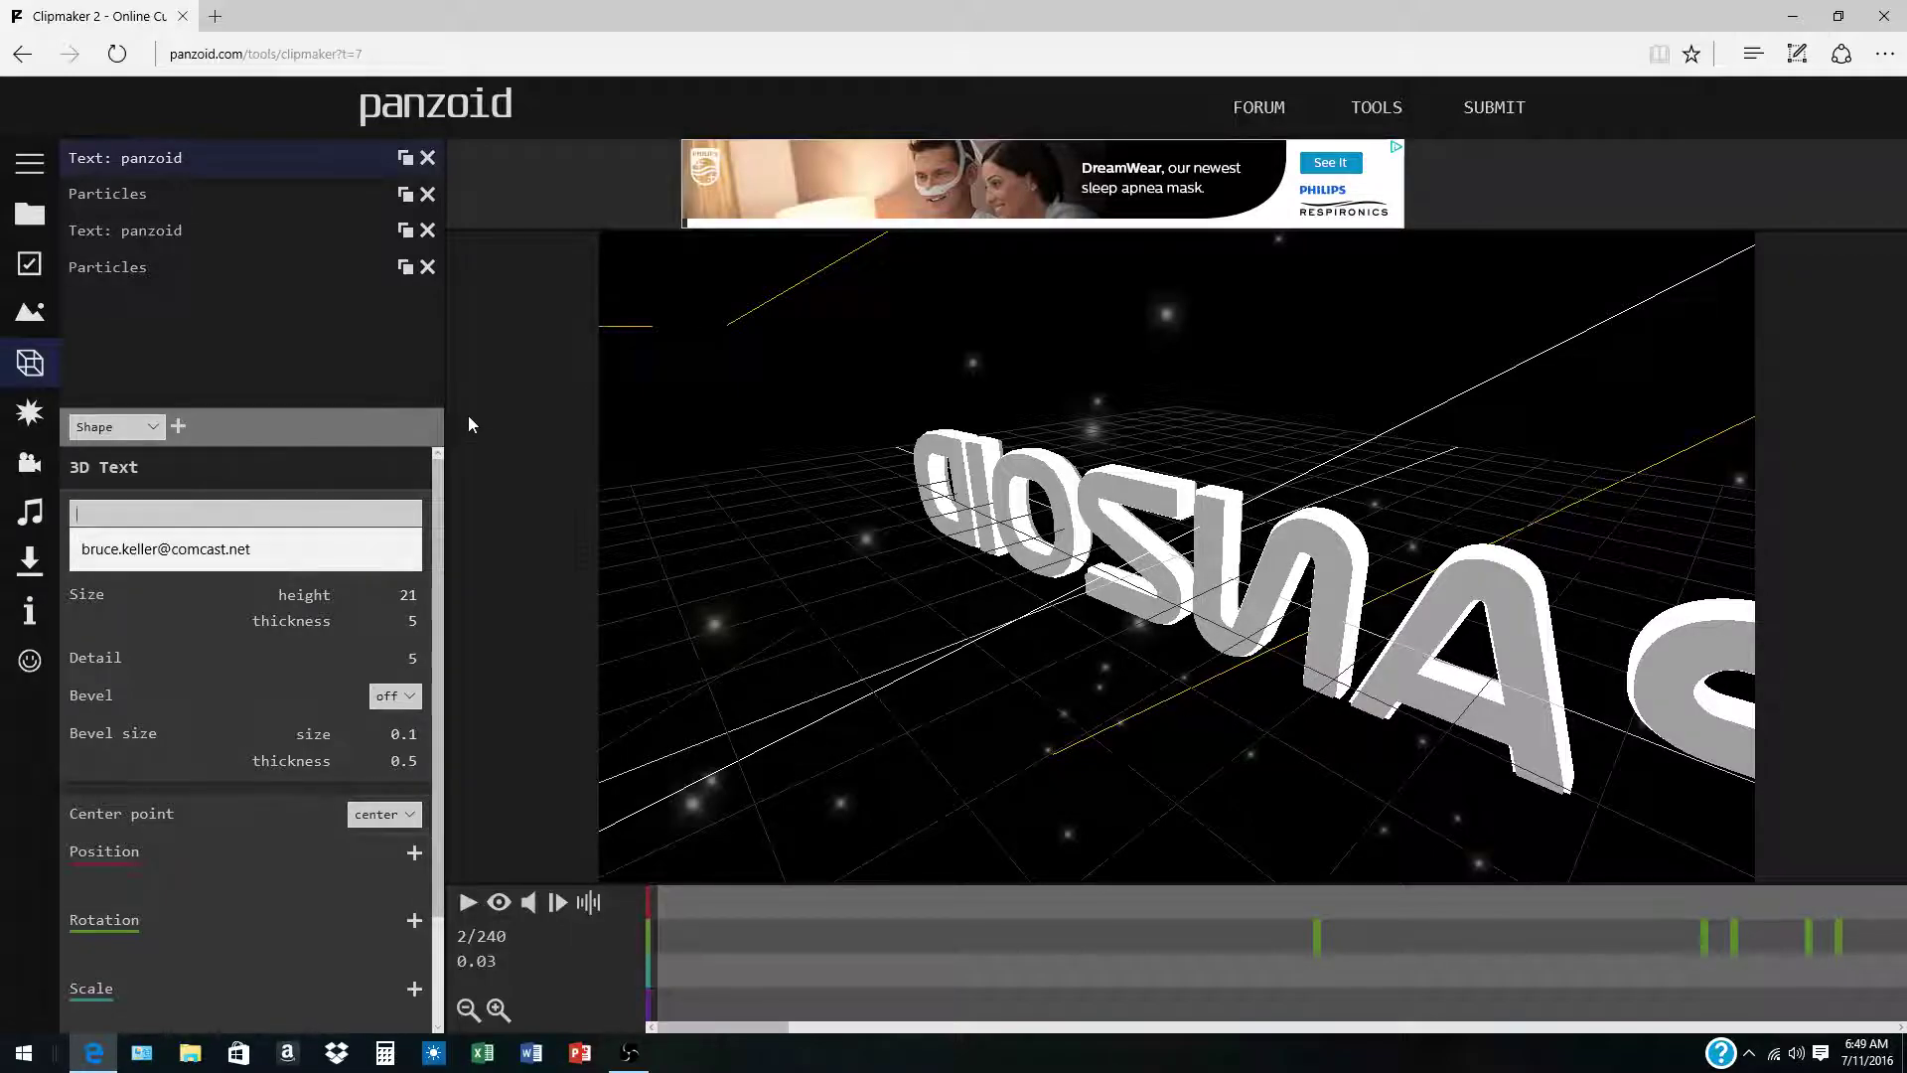
text(C)
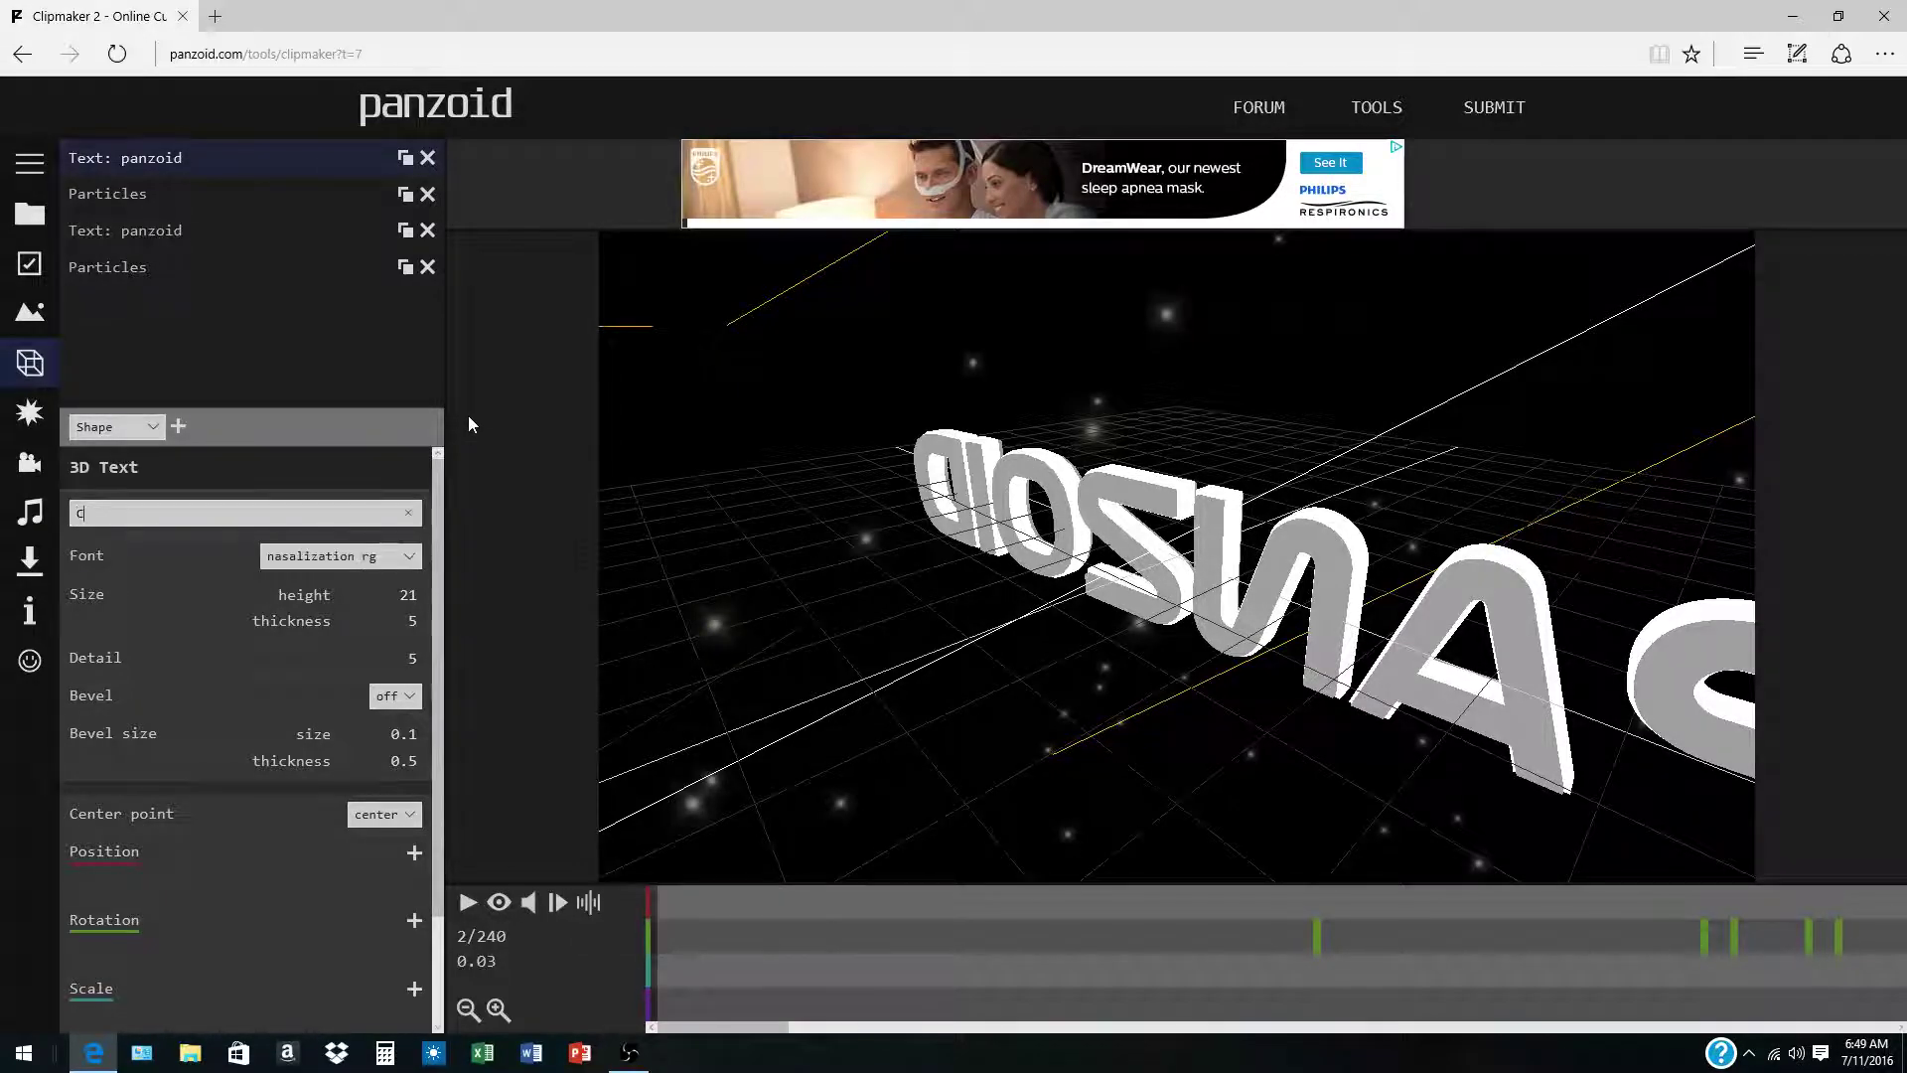
text(reeperkid5)
- Add a colour to the Creeperkid5 text and set it to a bright green
scroll(248, 743, down, 2)
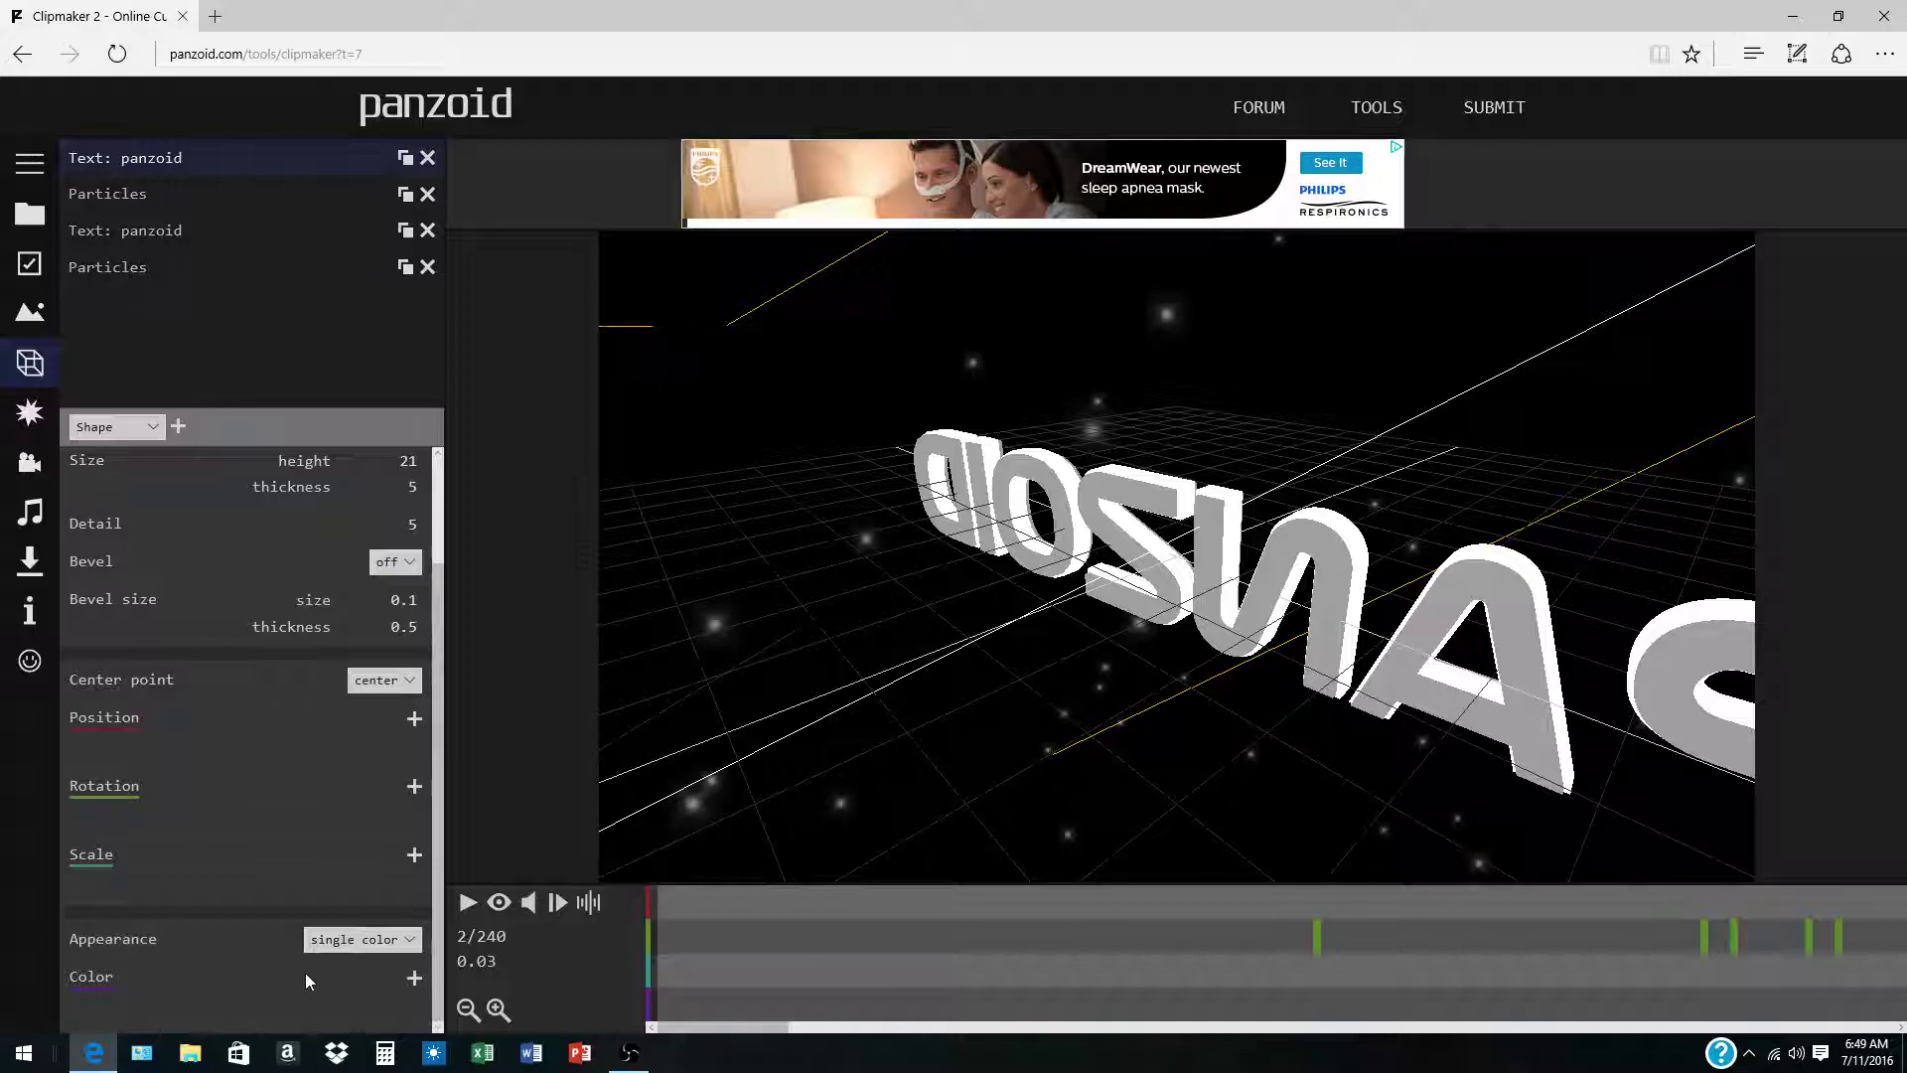
click(412, 980)
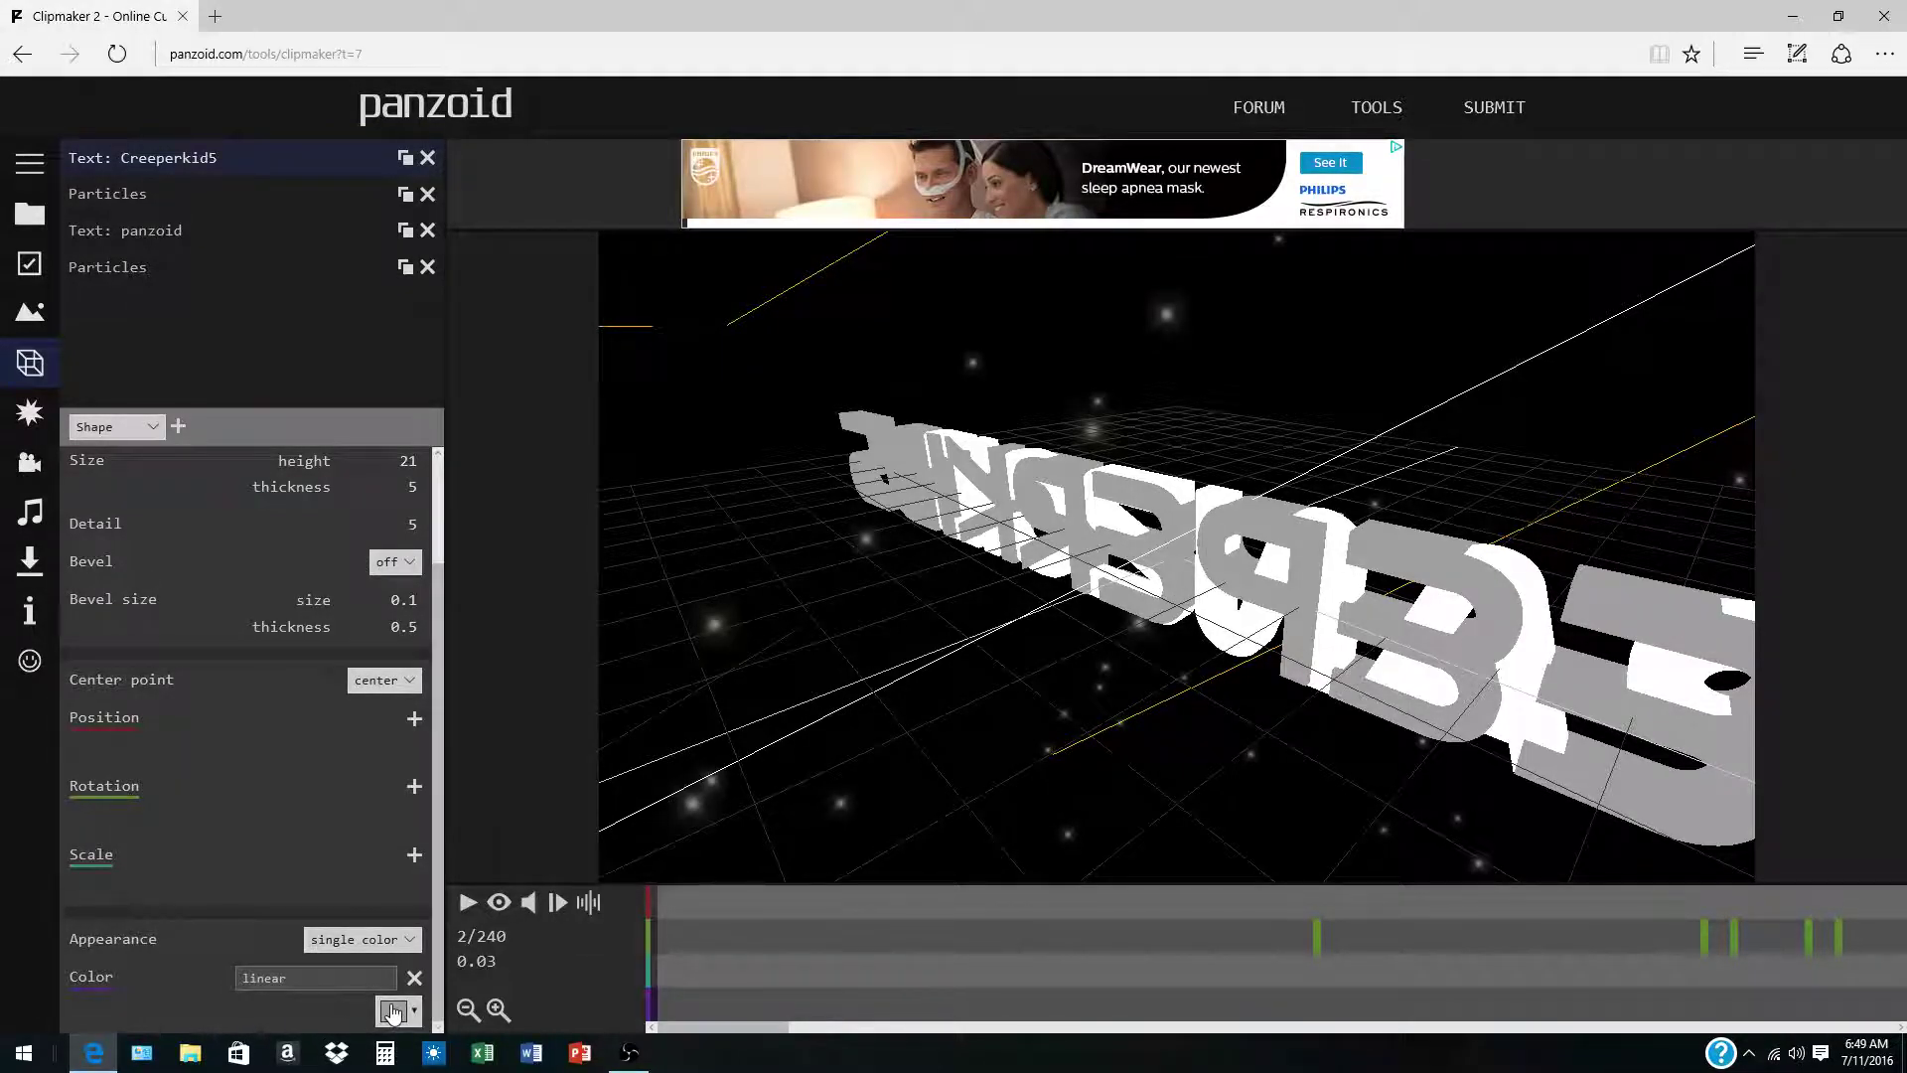
click(393, 1010)
click(494, 792)
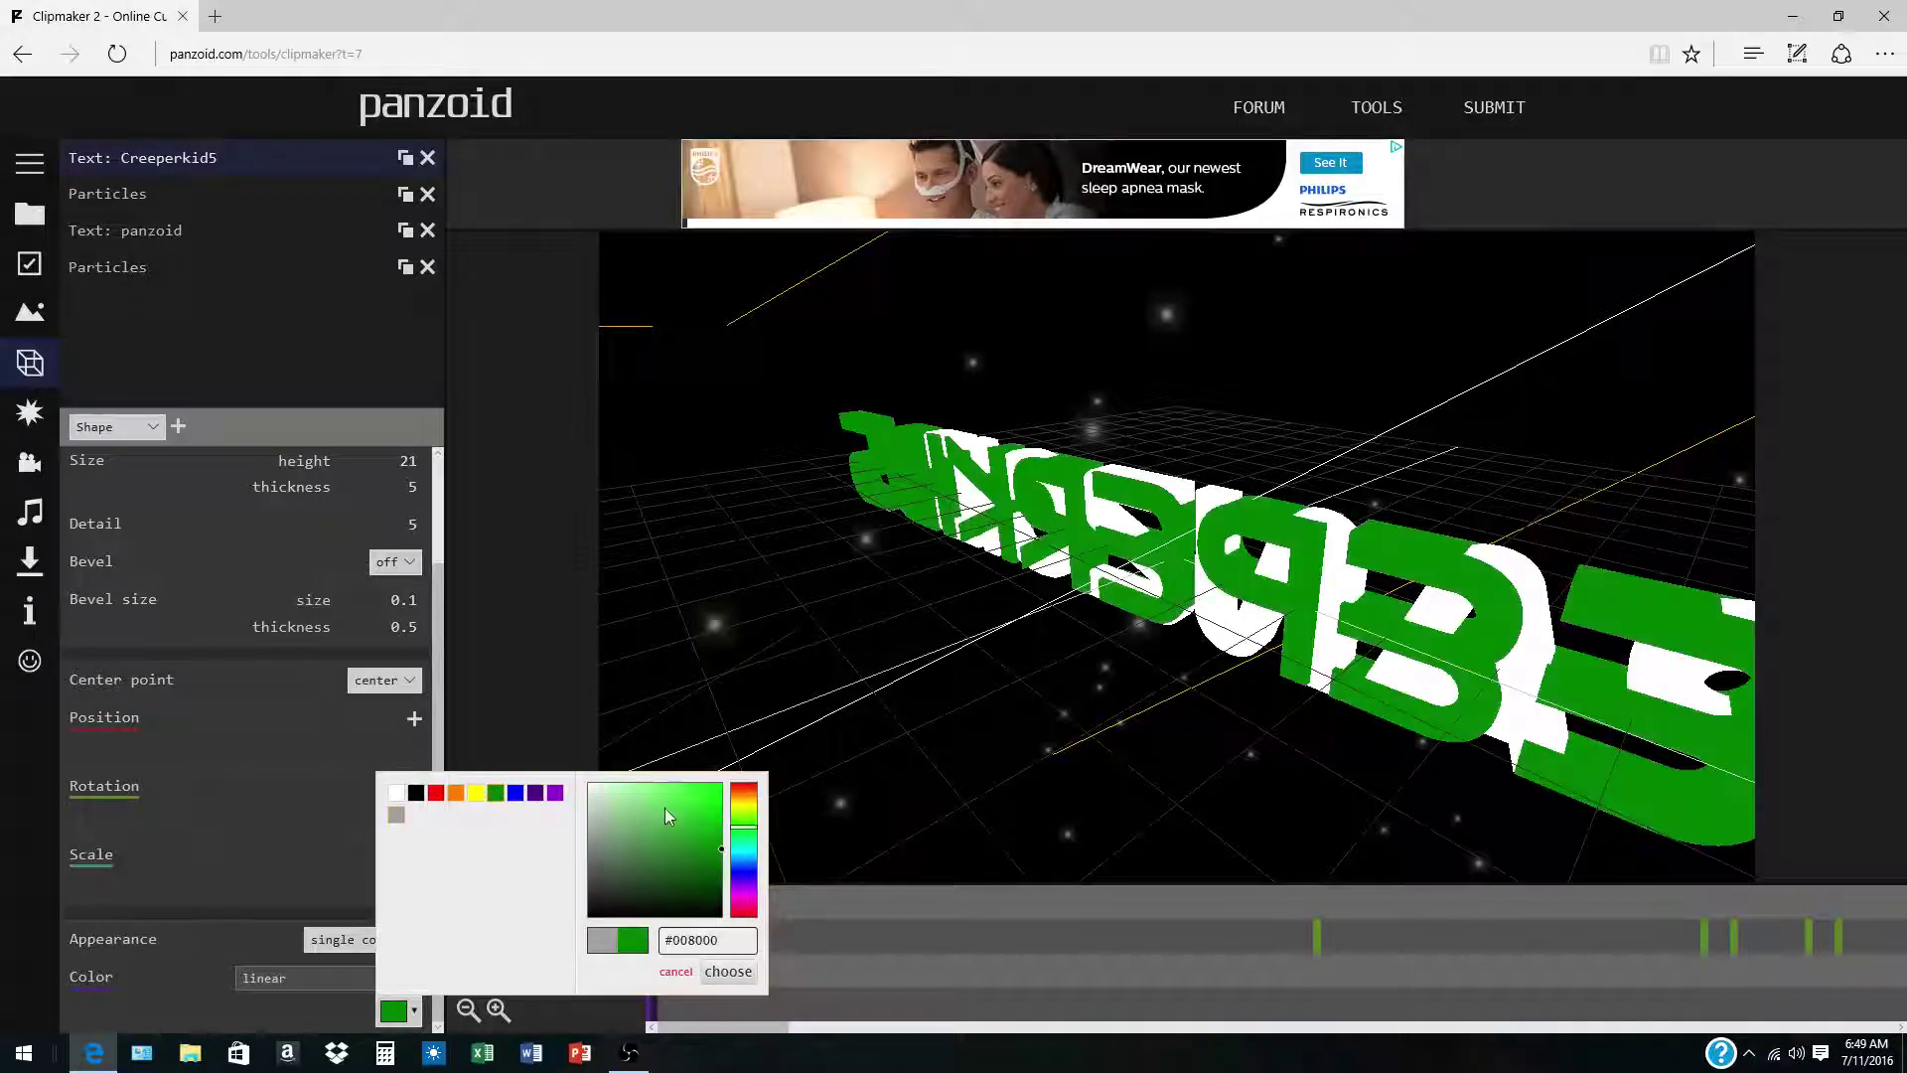
click(699, 805)
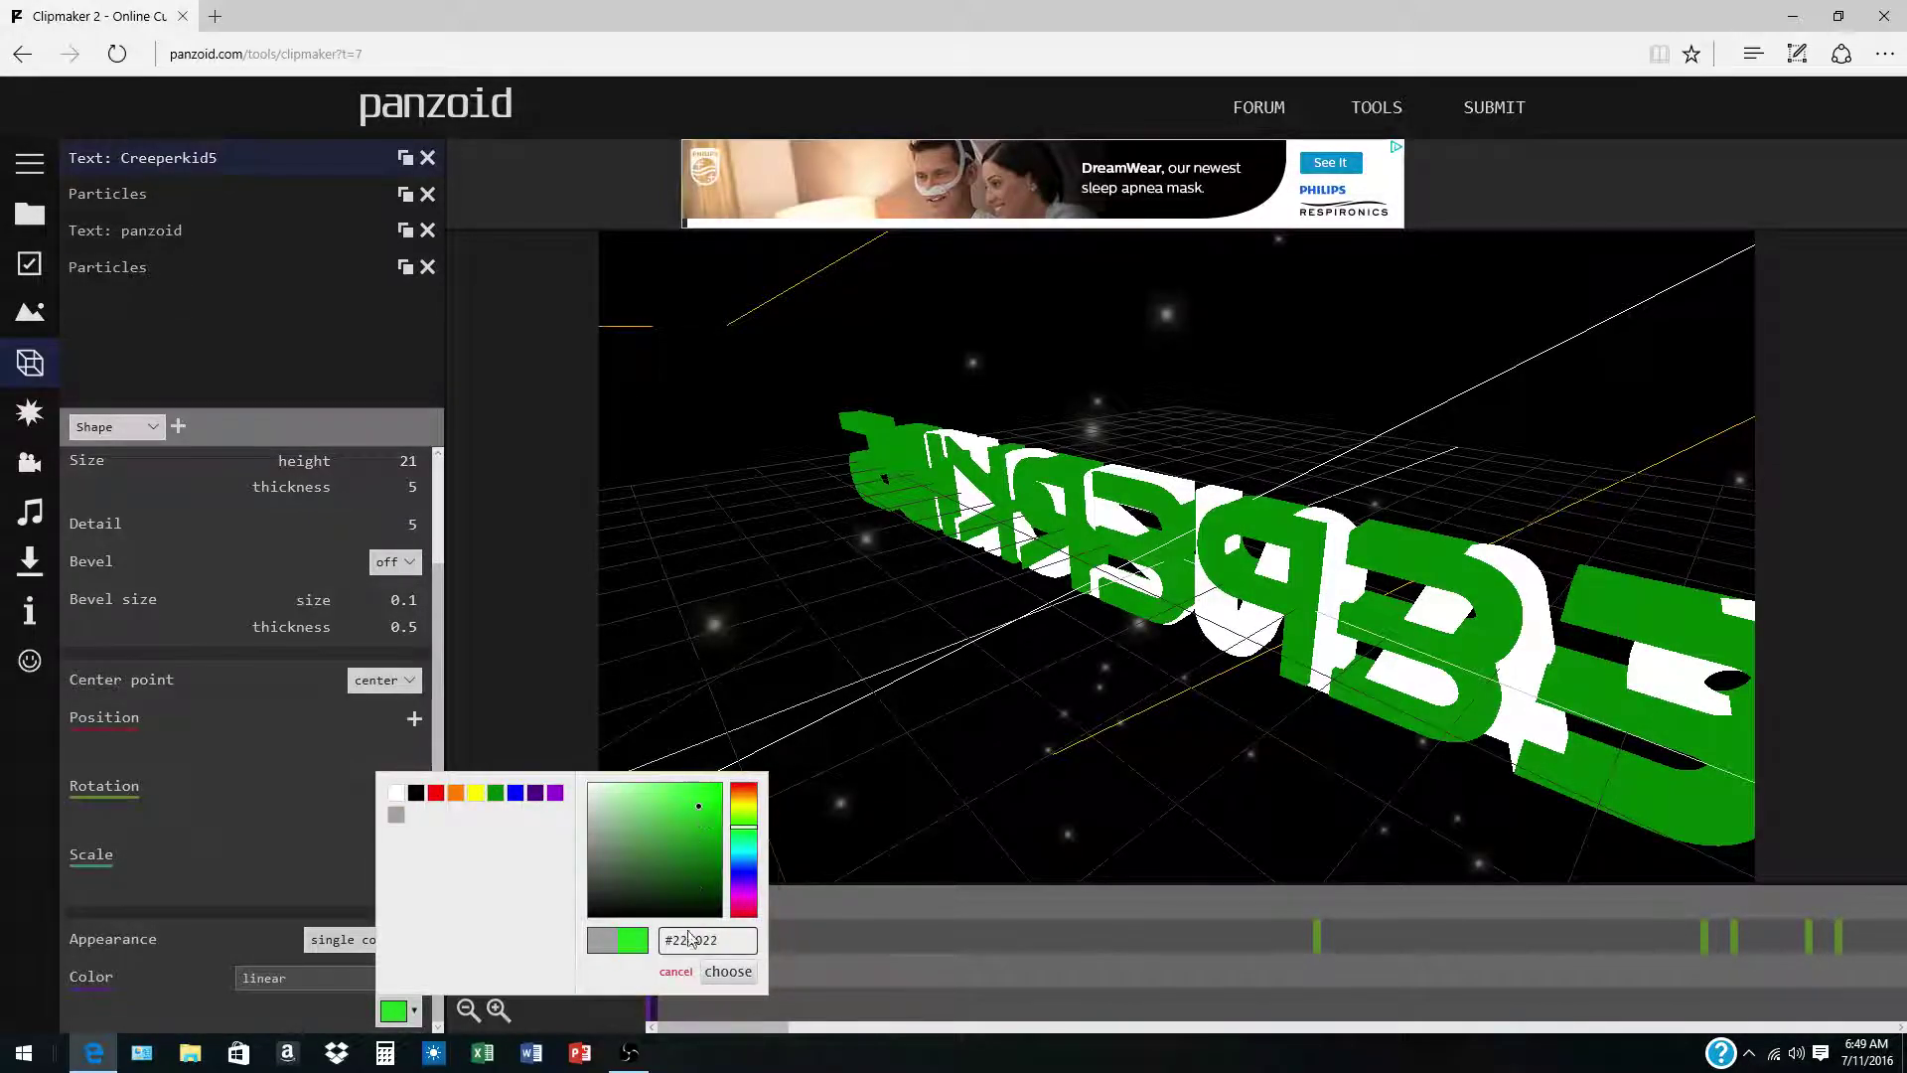
click(728, 970)
scroll(307, 654, up, 2)
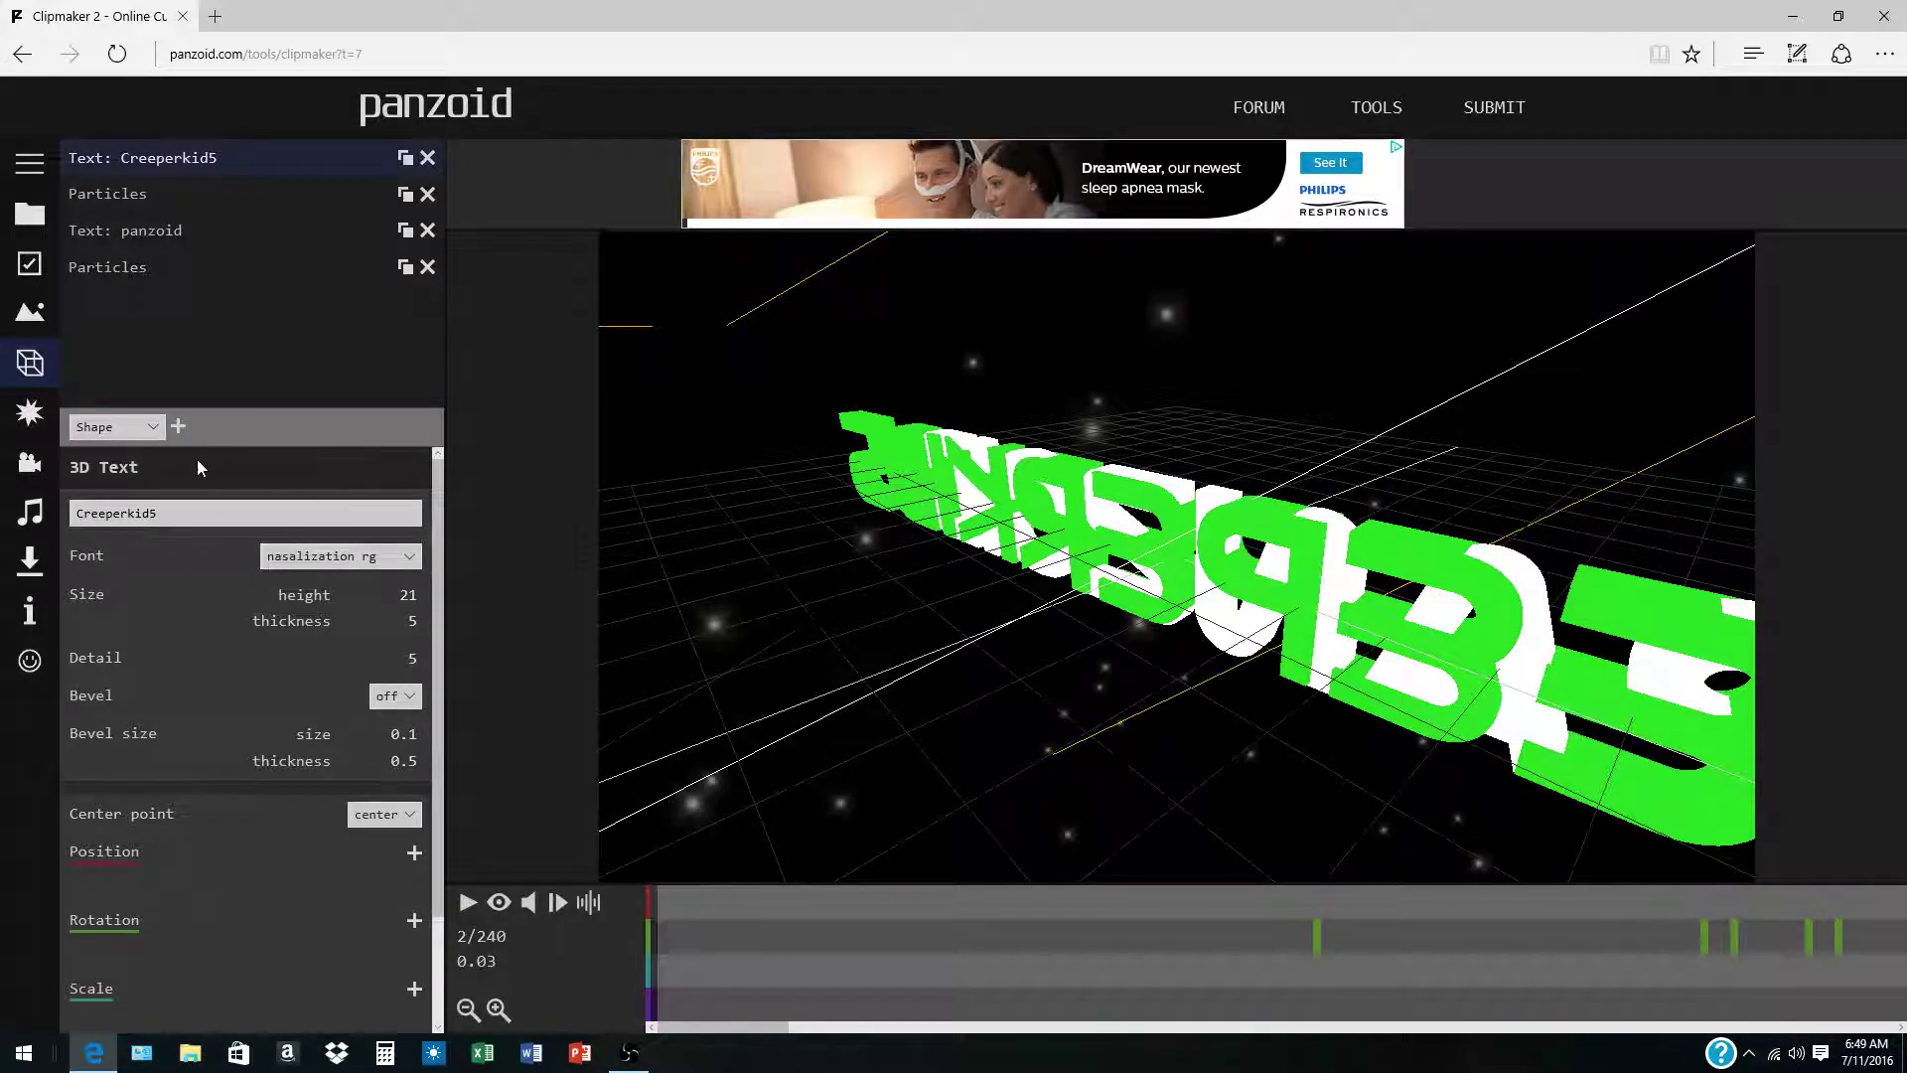
scroll(291, 504, down, 2)
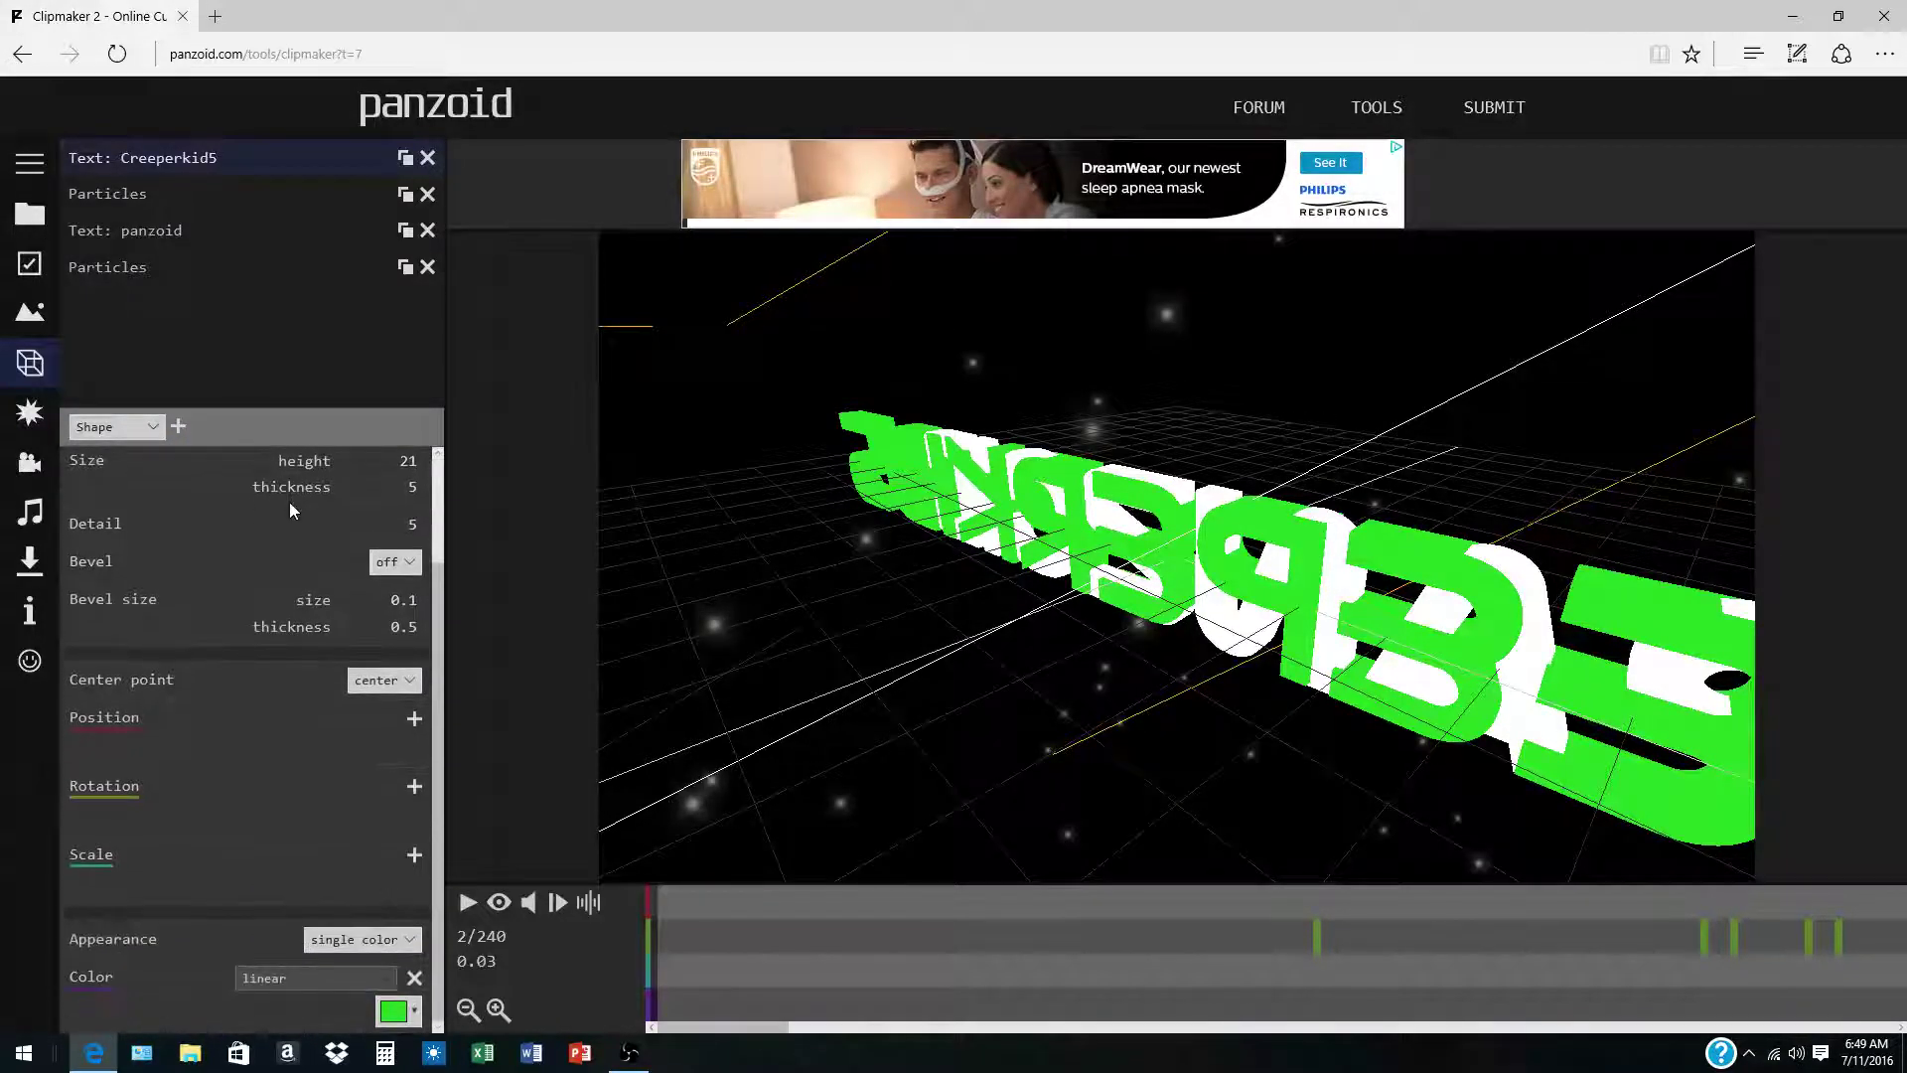
scroll(290, 504, up, 2)
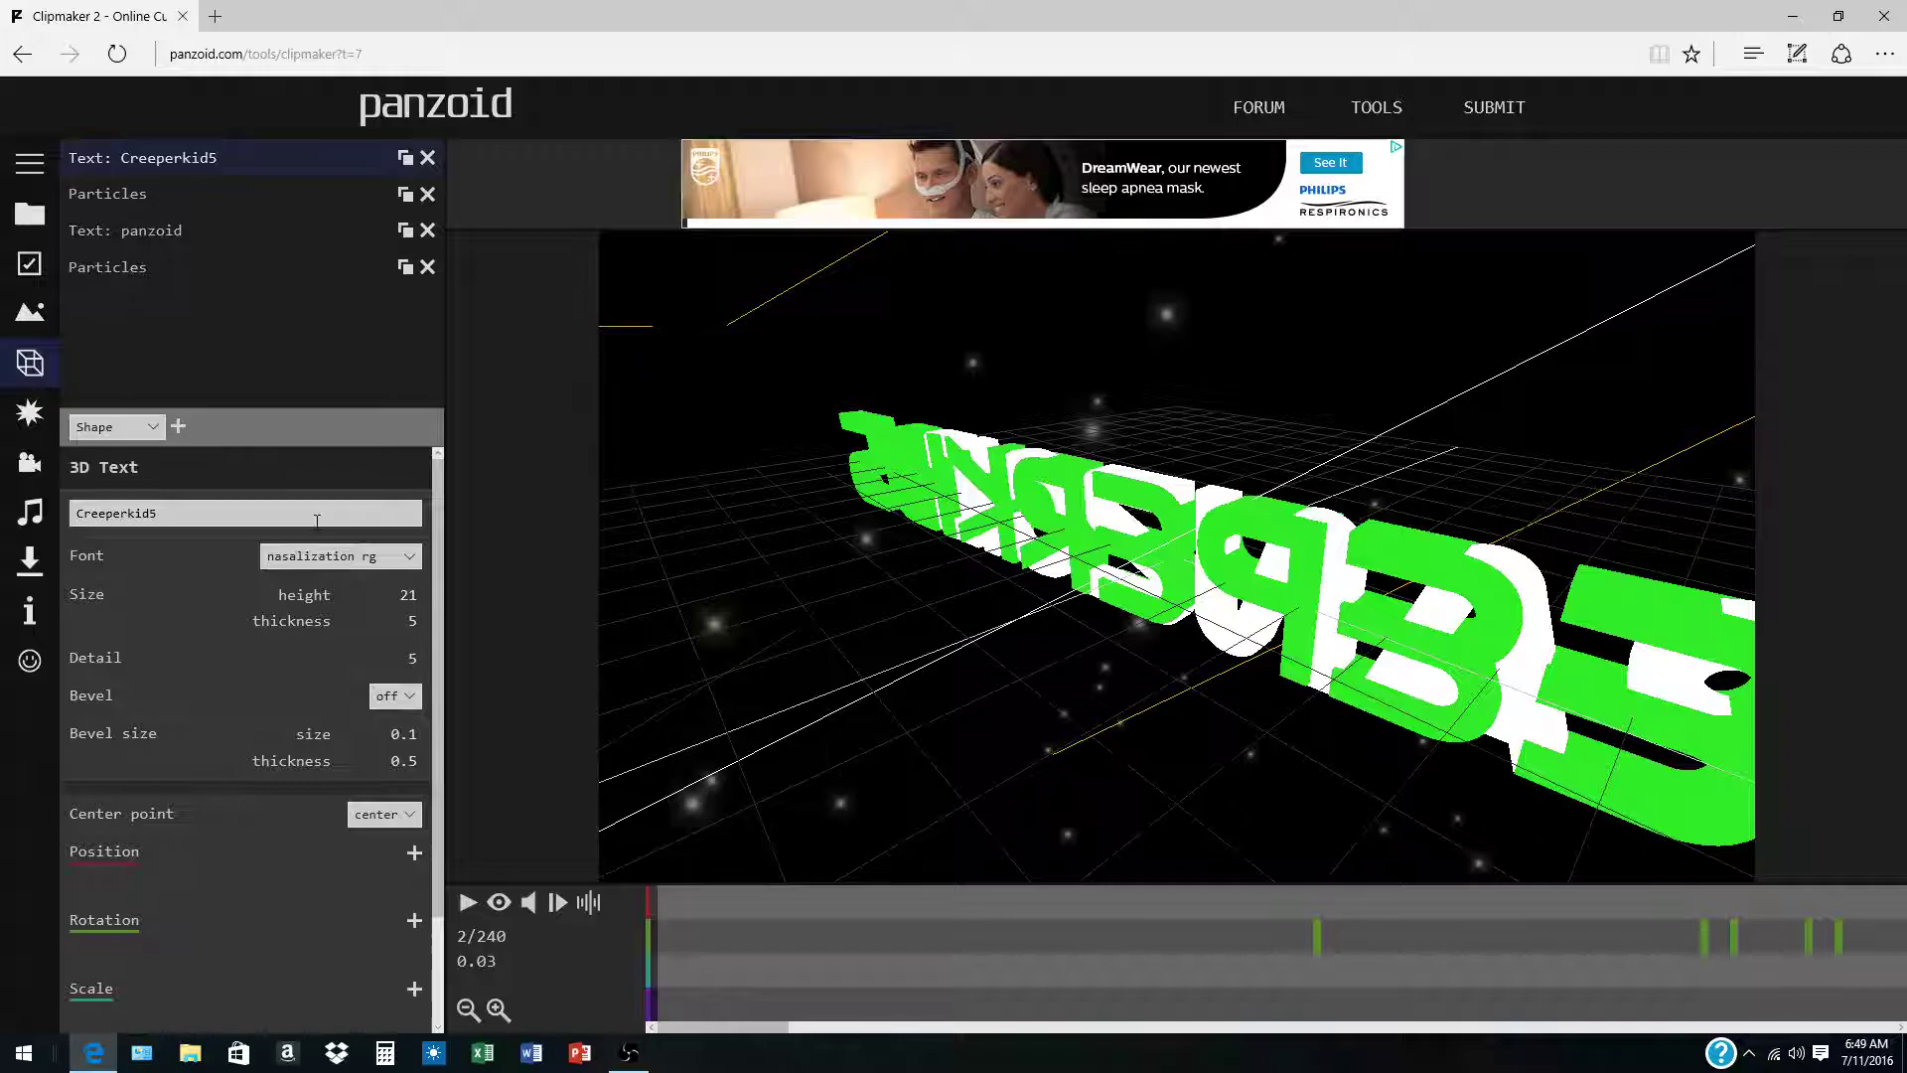
scroll(336, 548, down, 1)
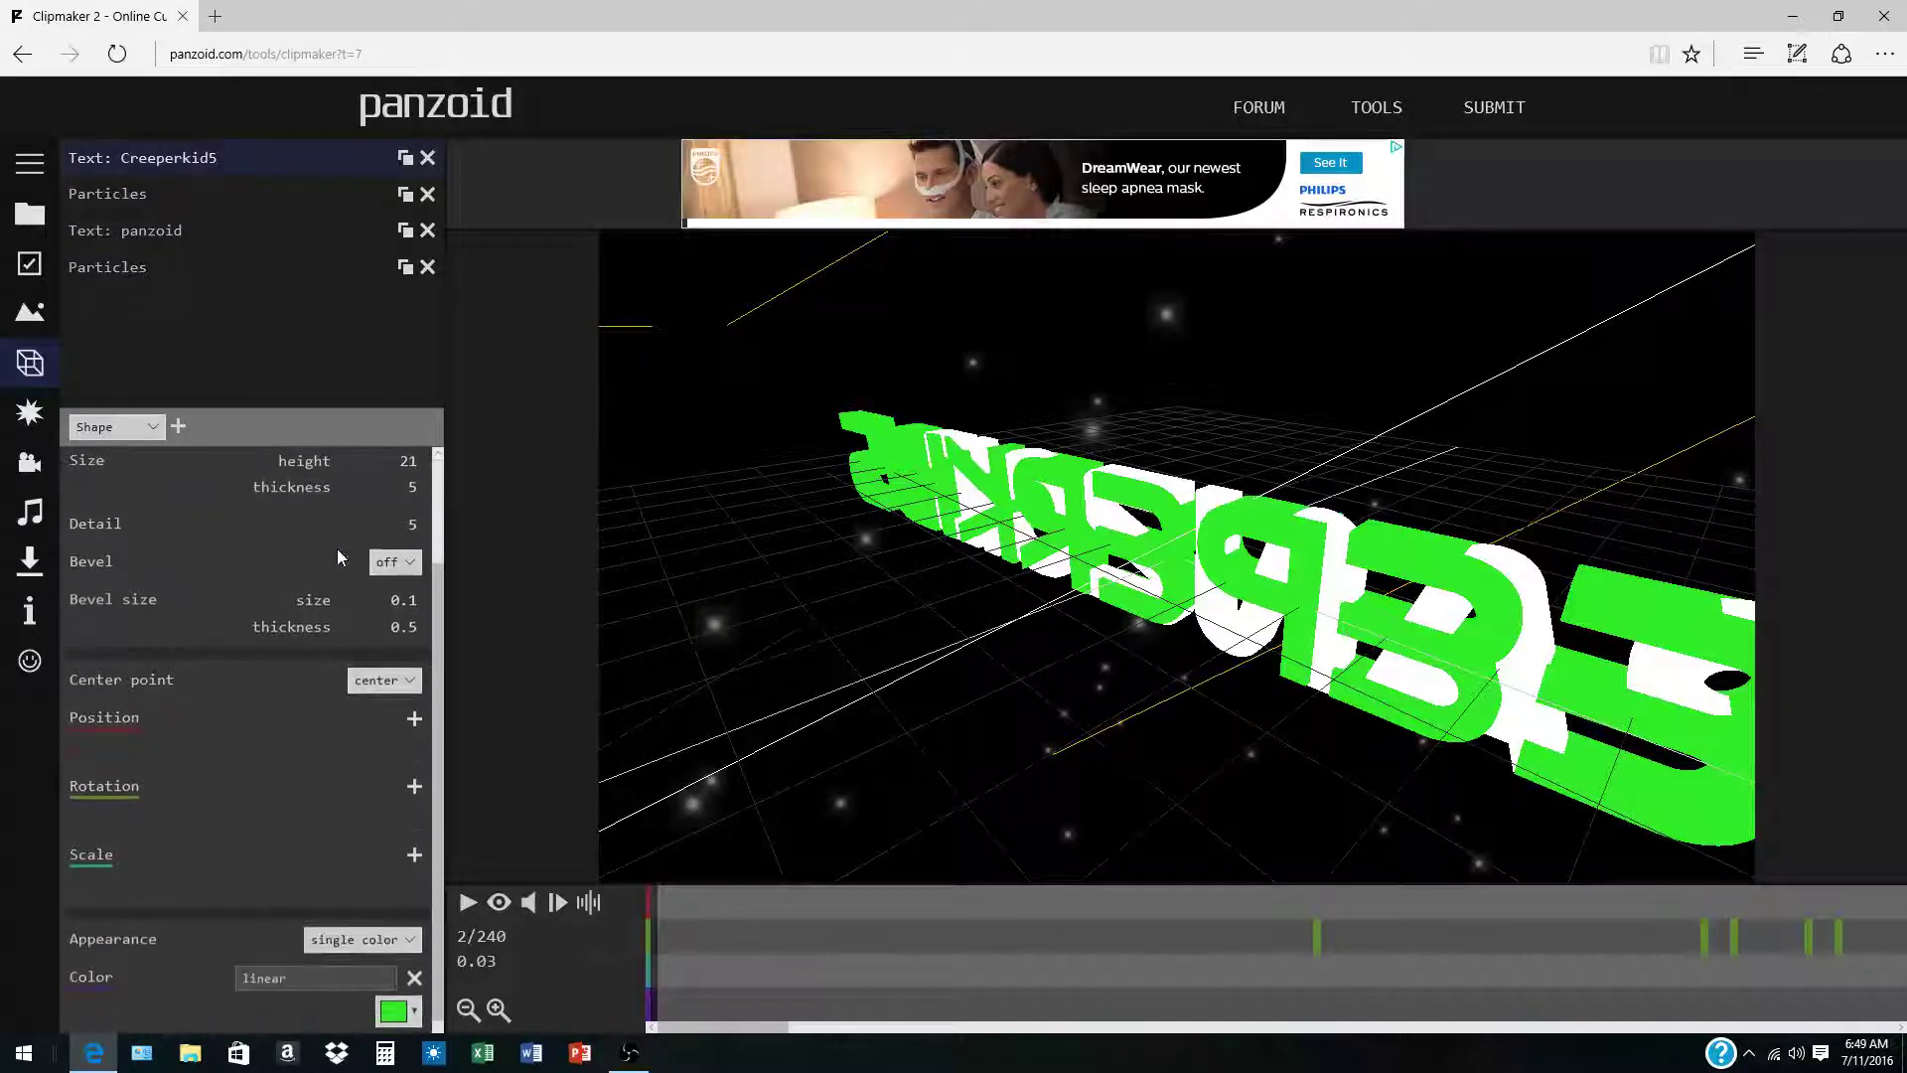
scroll(336, 548, up, 1)
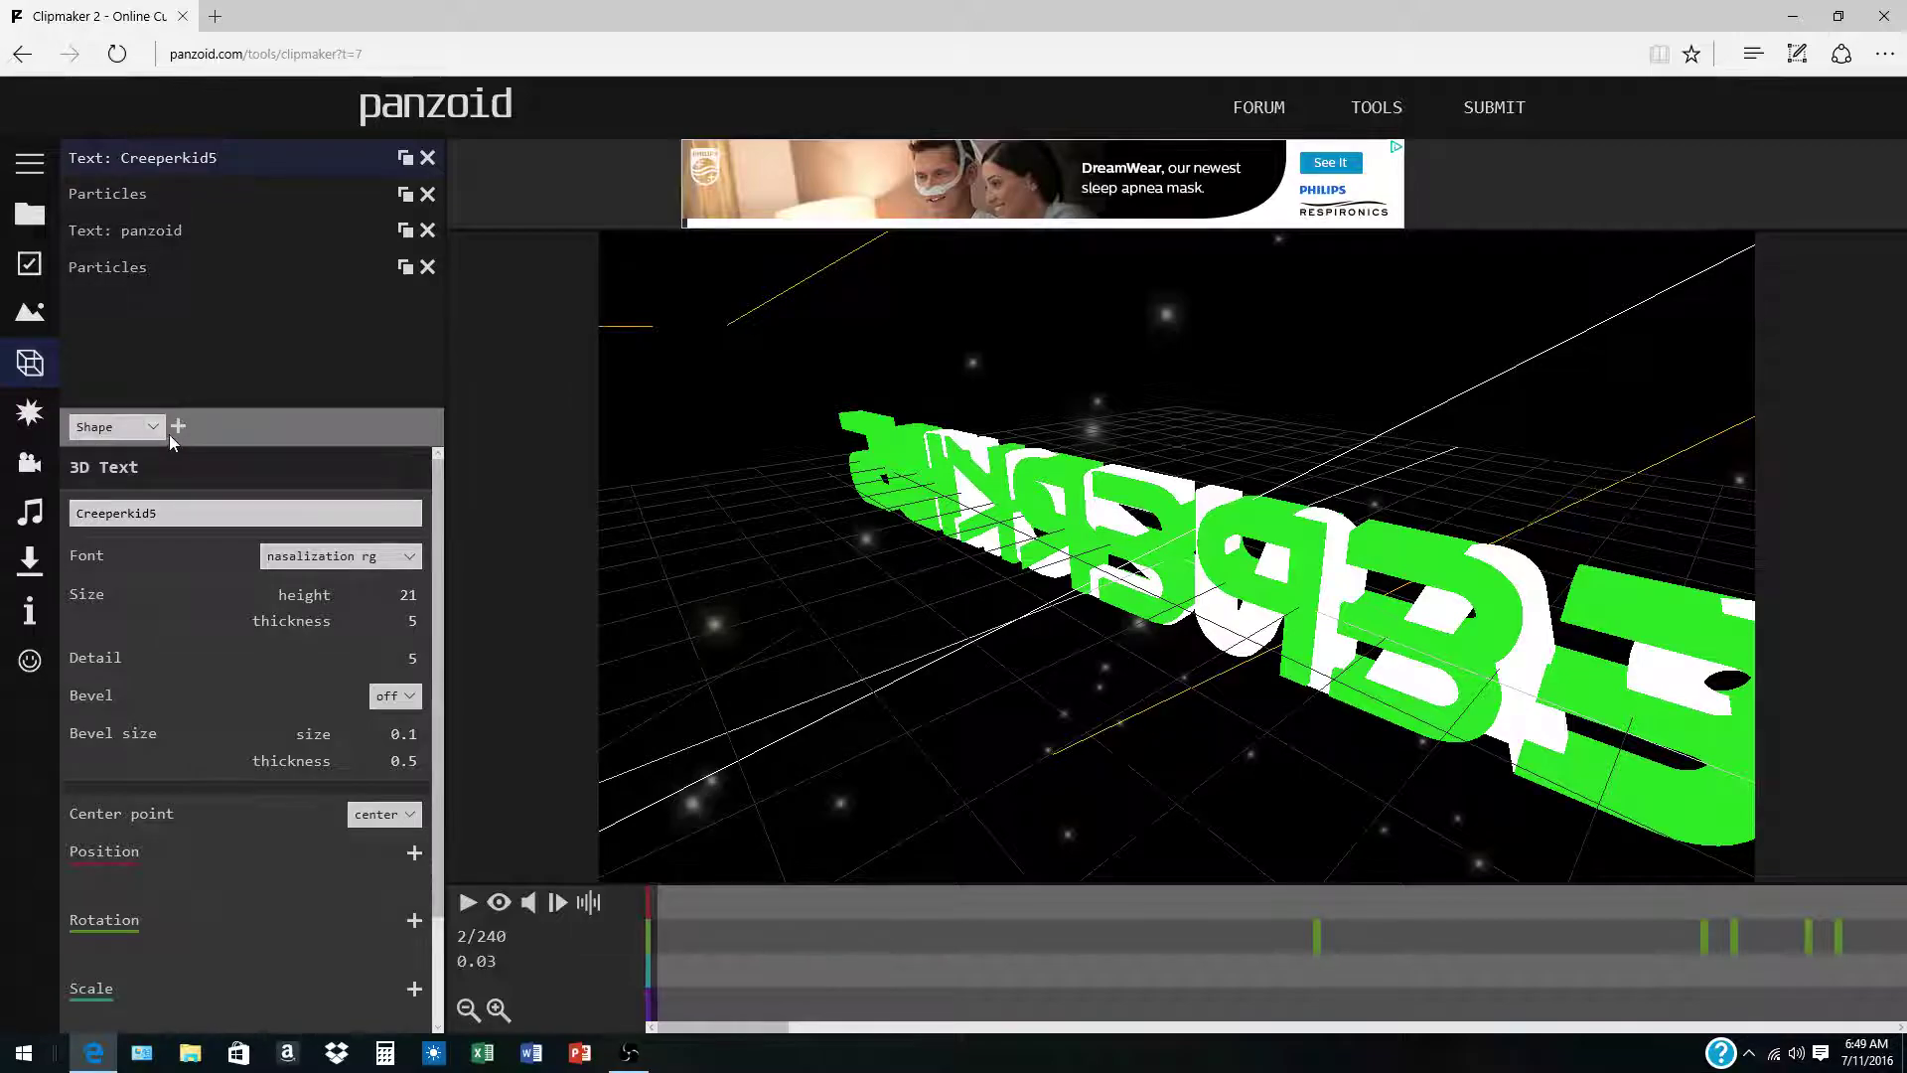
- Change the second 'Text: panzoid' layer's text to 'Creeperkid5'
click(171, 240)
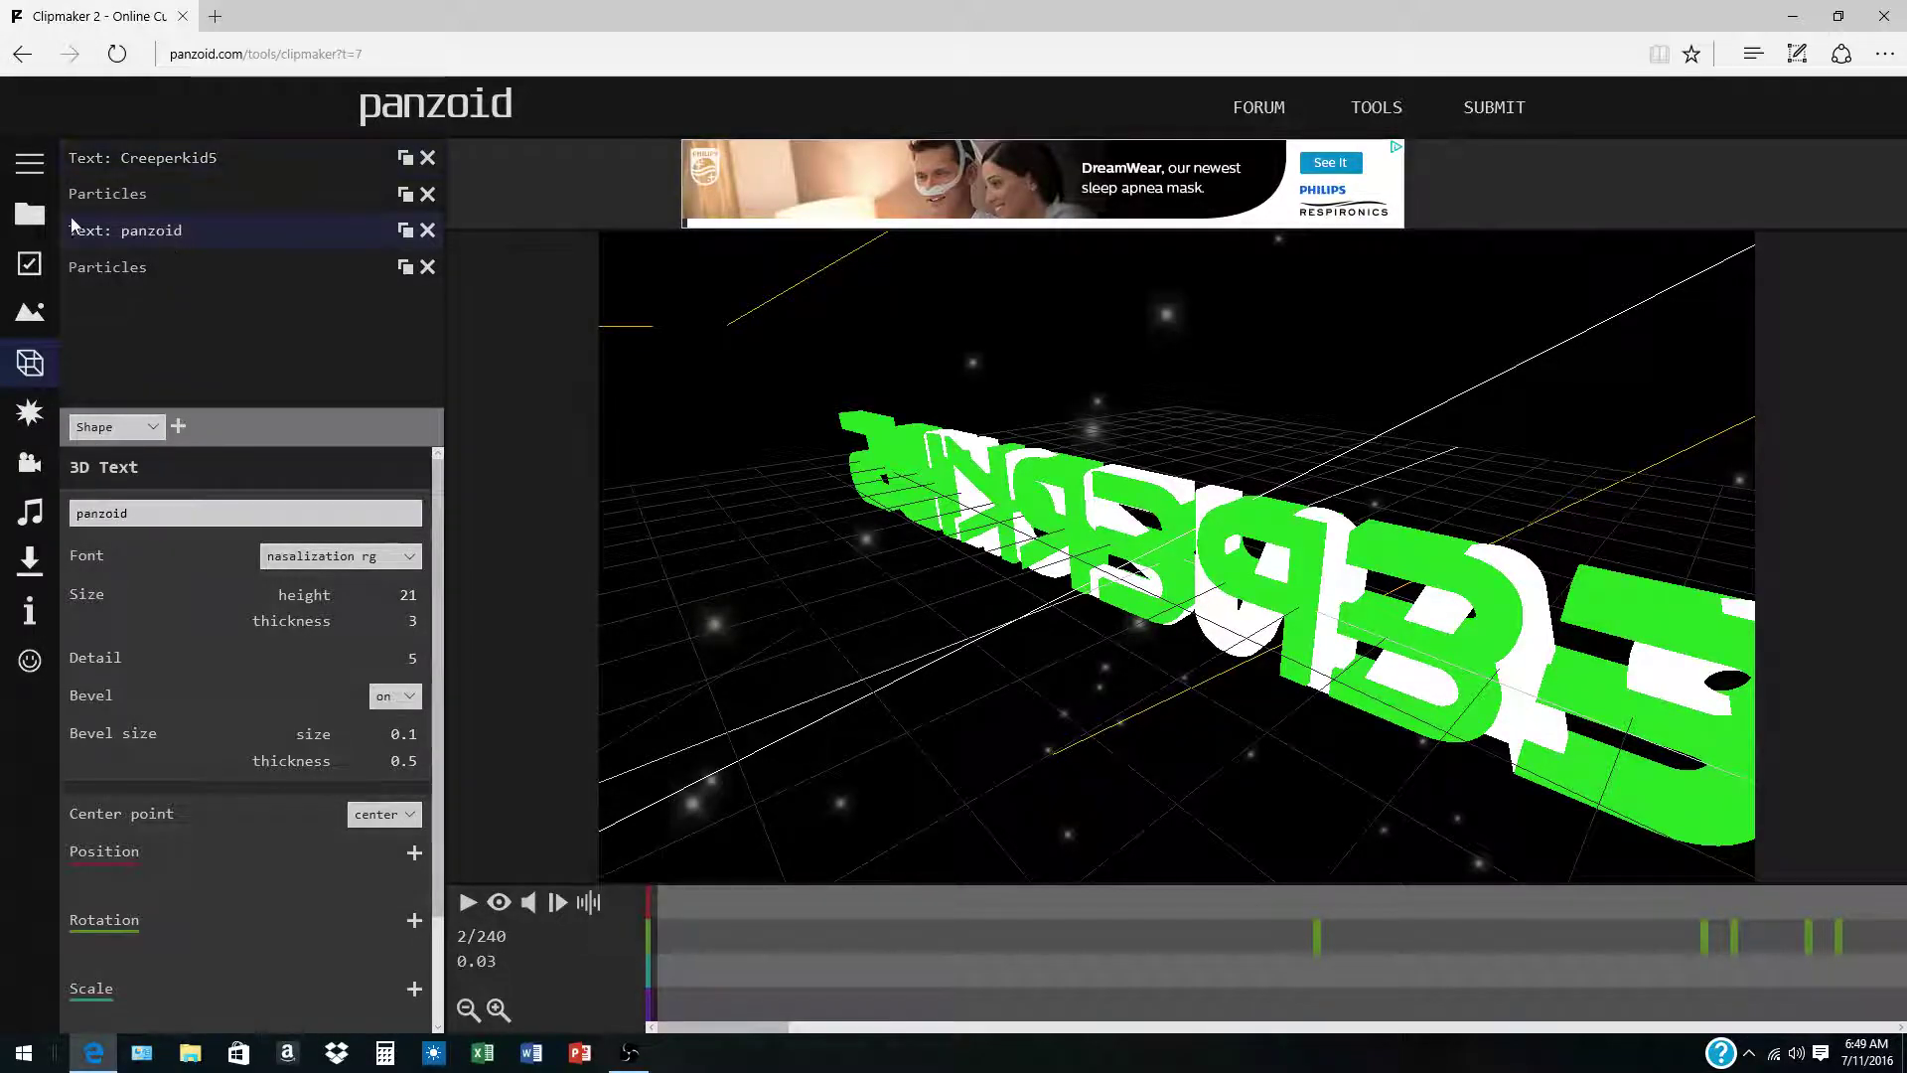
double_click(185, 513)
key(BackSpace)
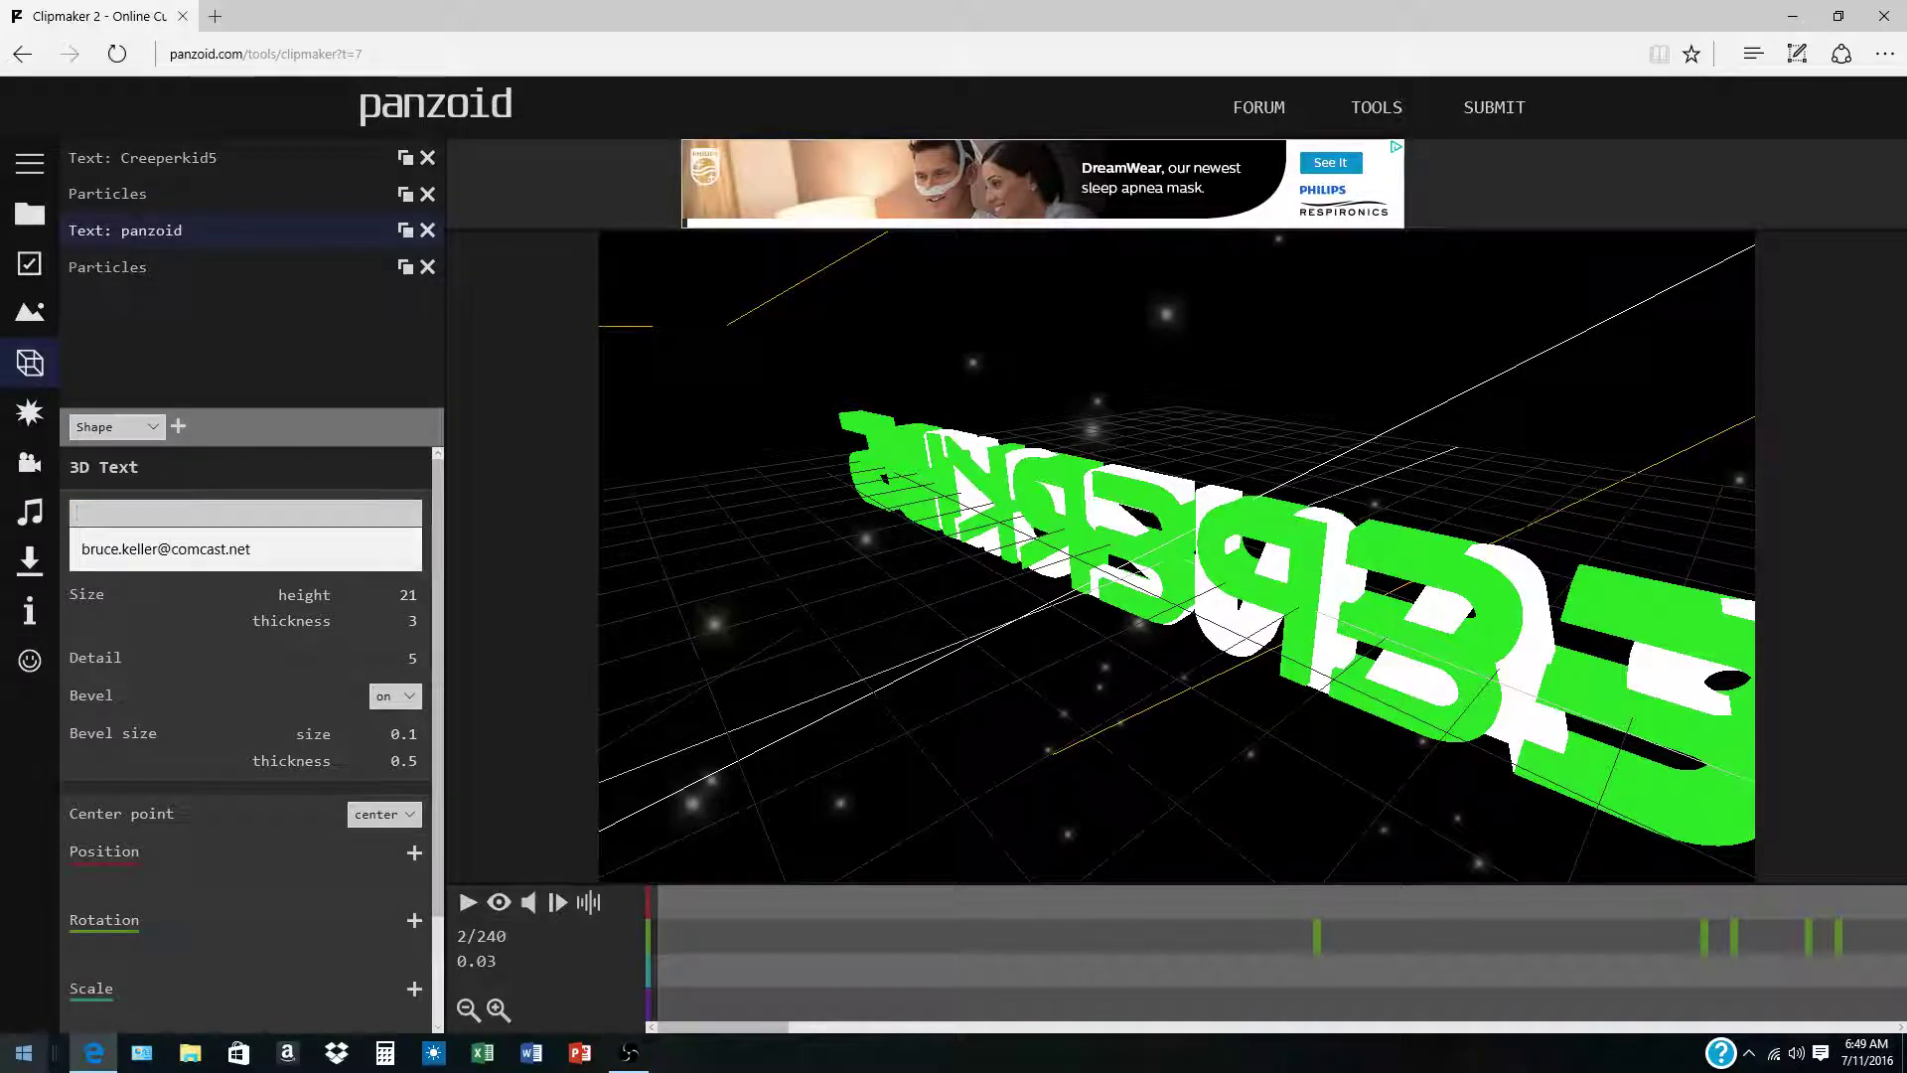
text(Cree)
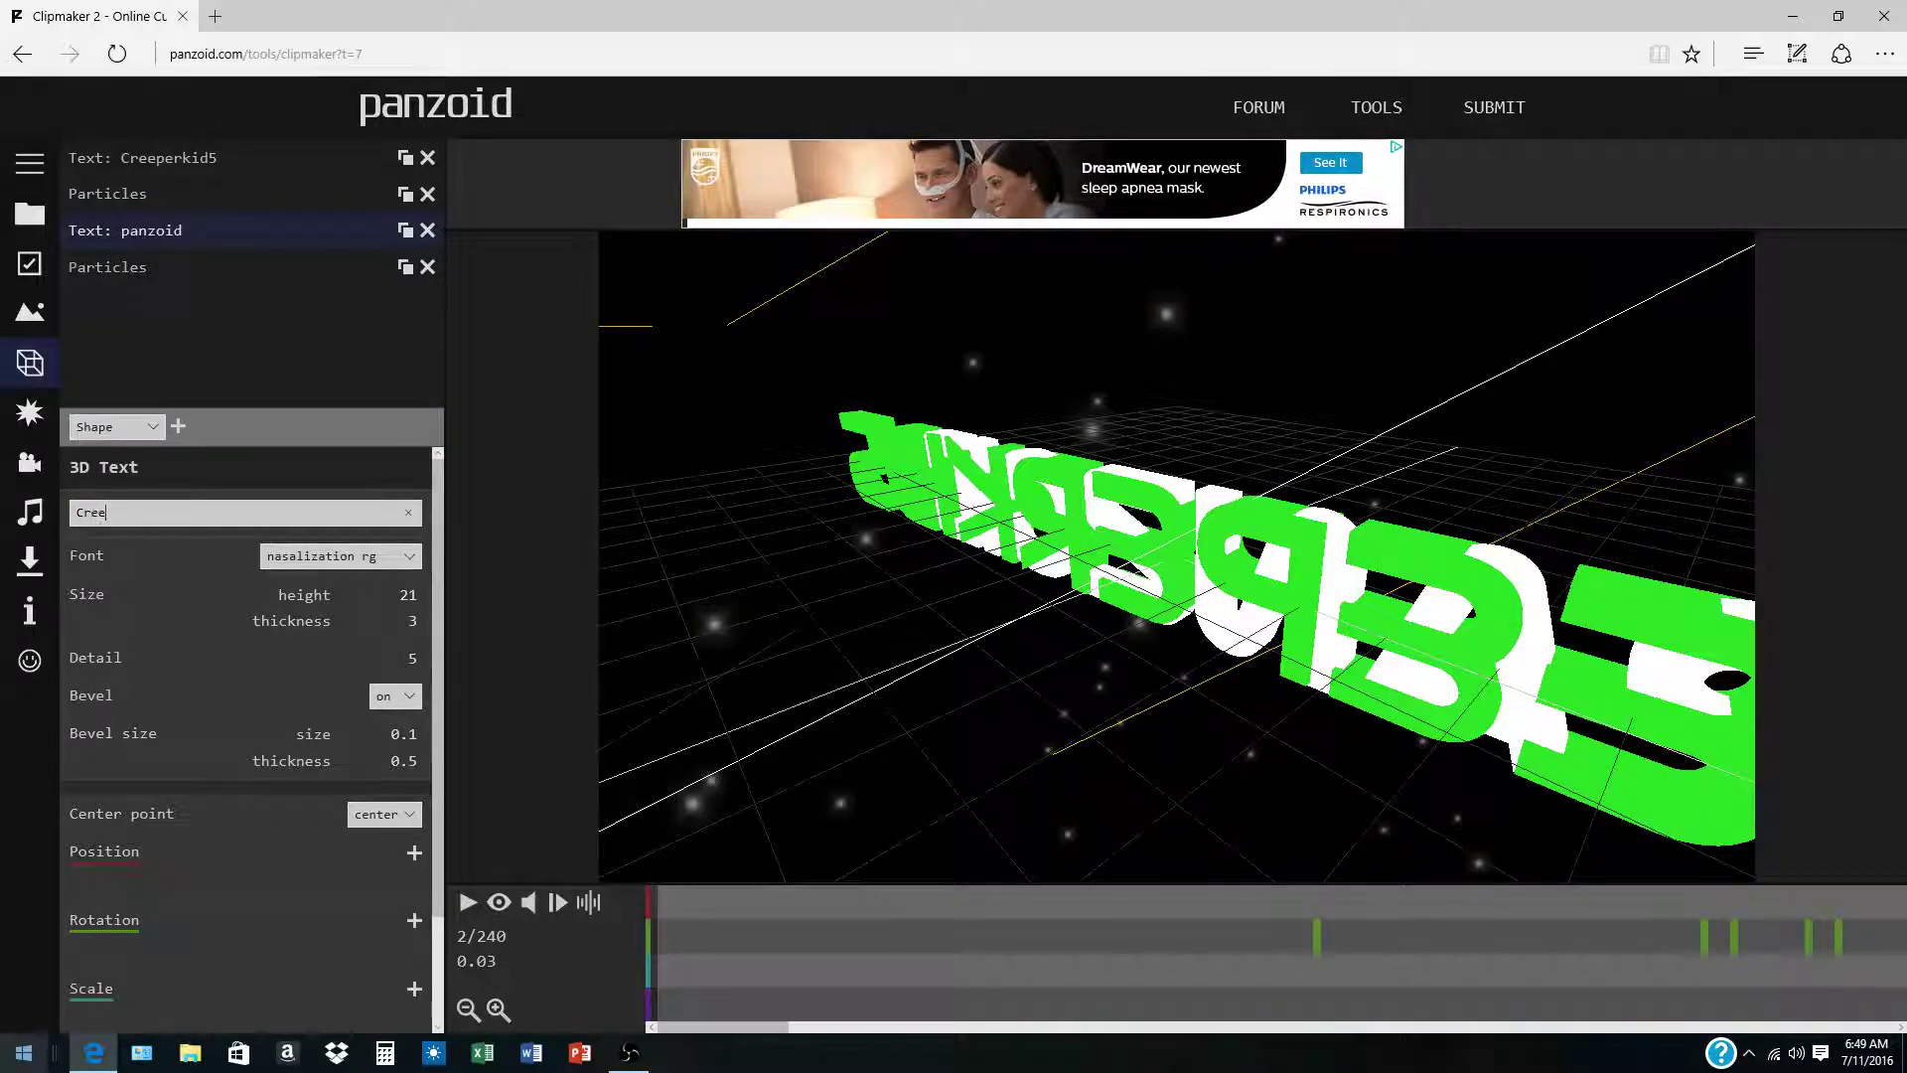
text(perkid5)
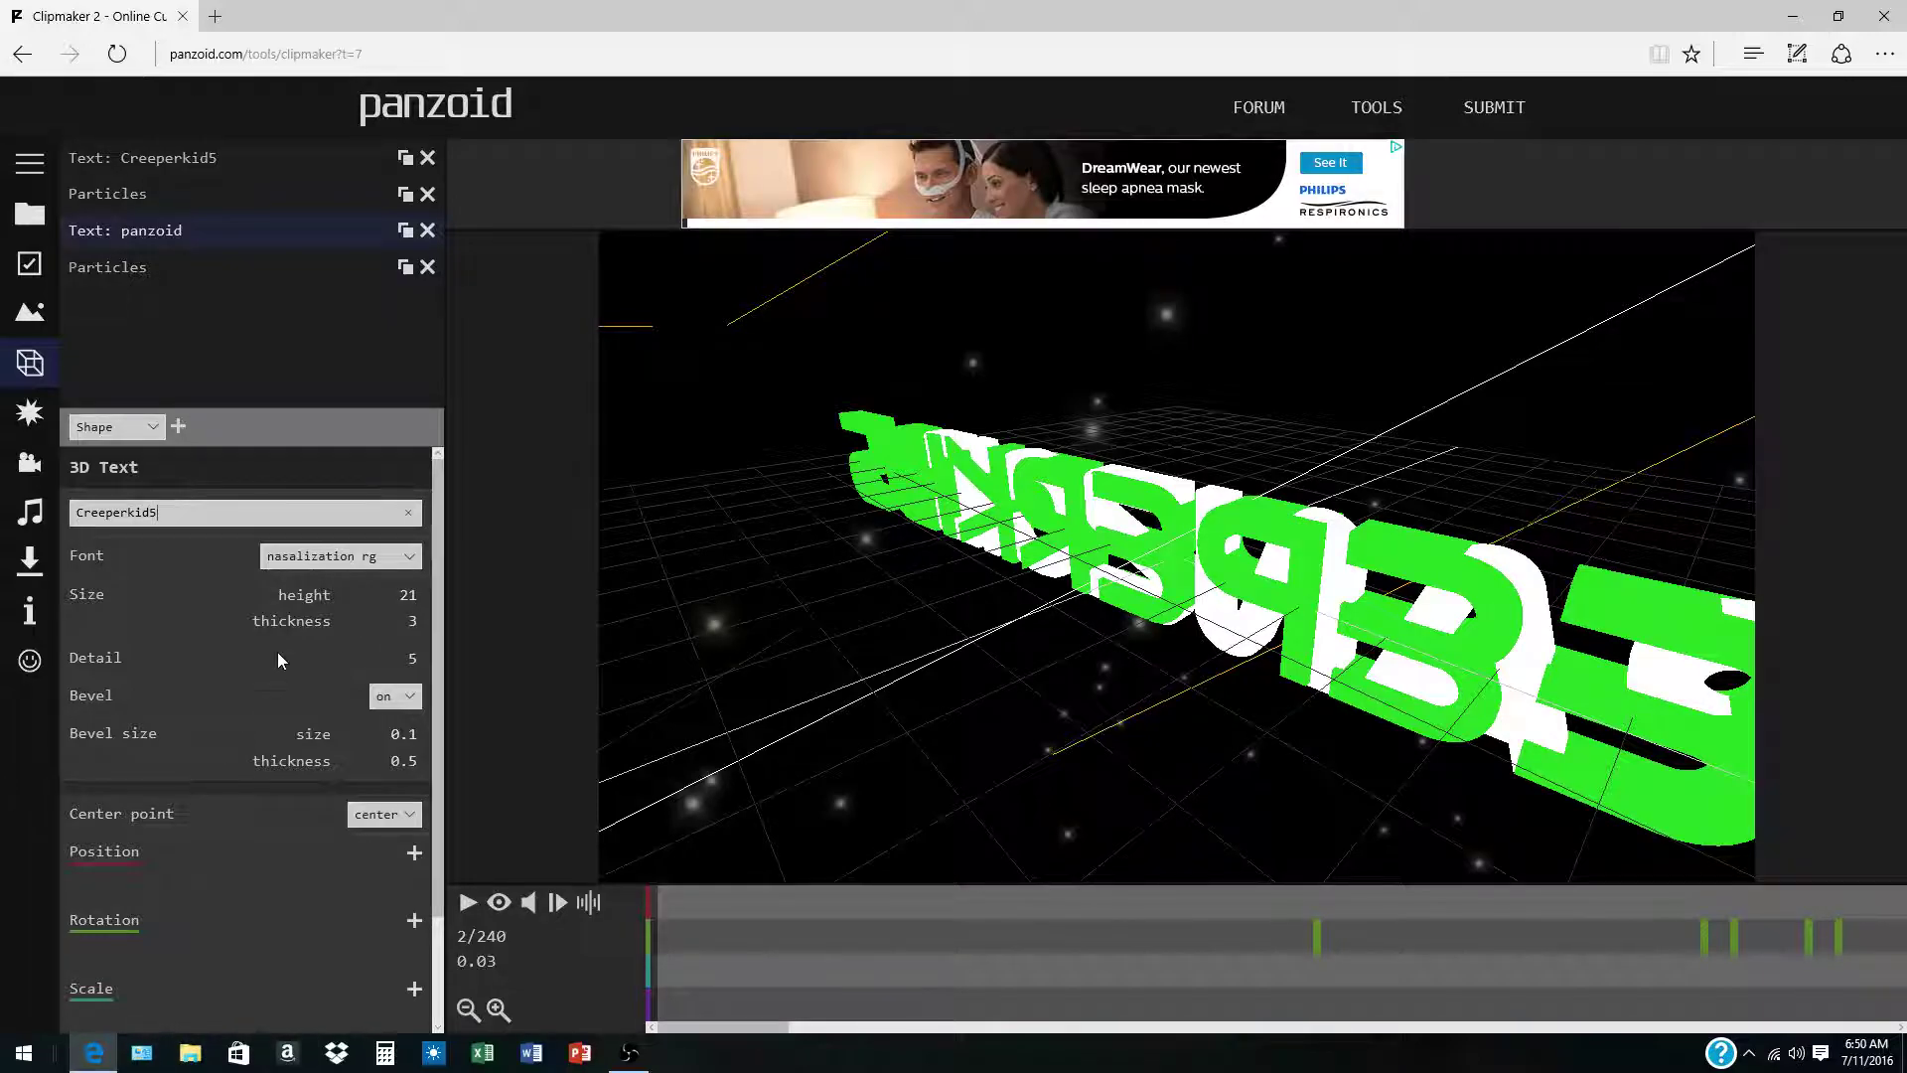
scroll(277, 651, down, 1)
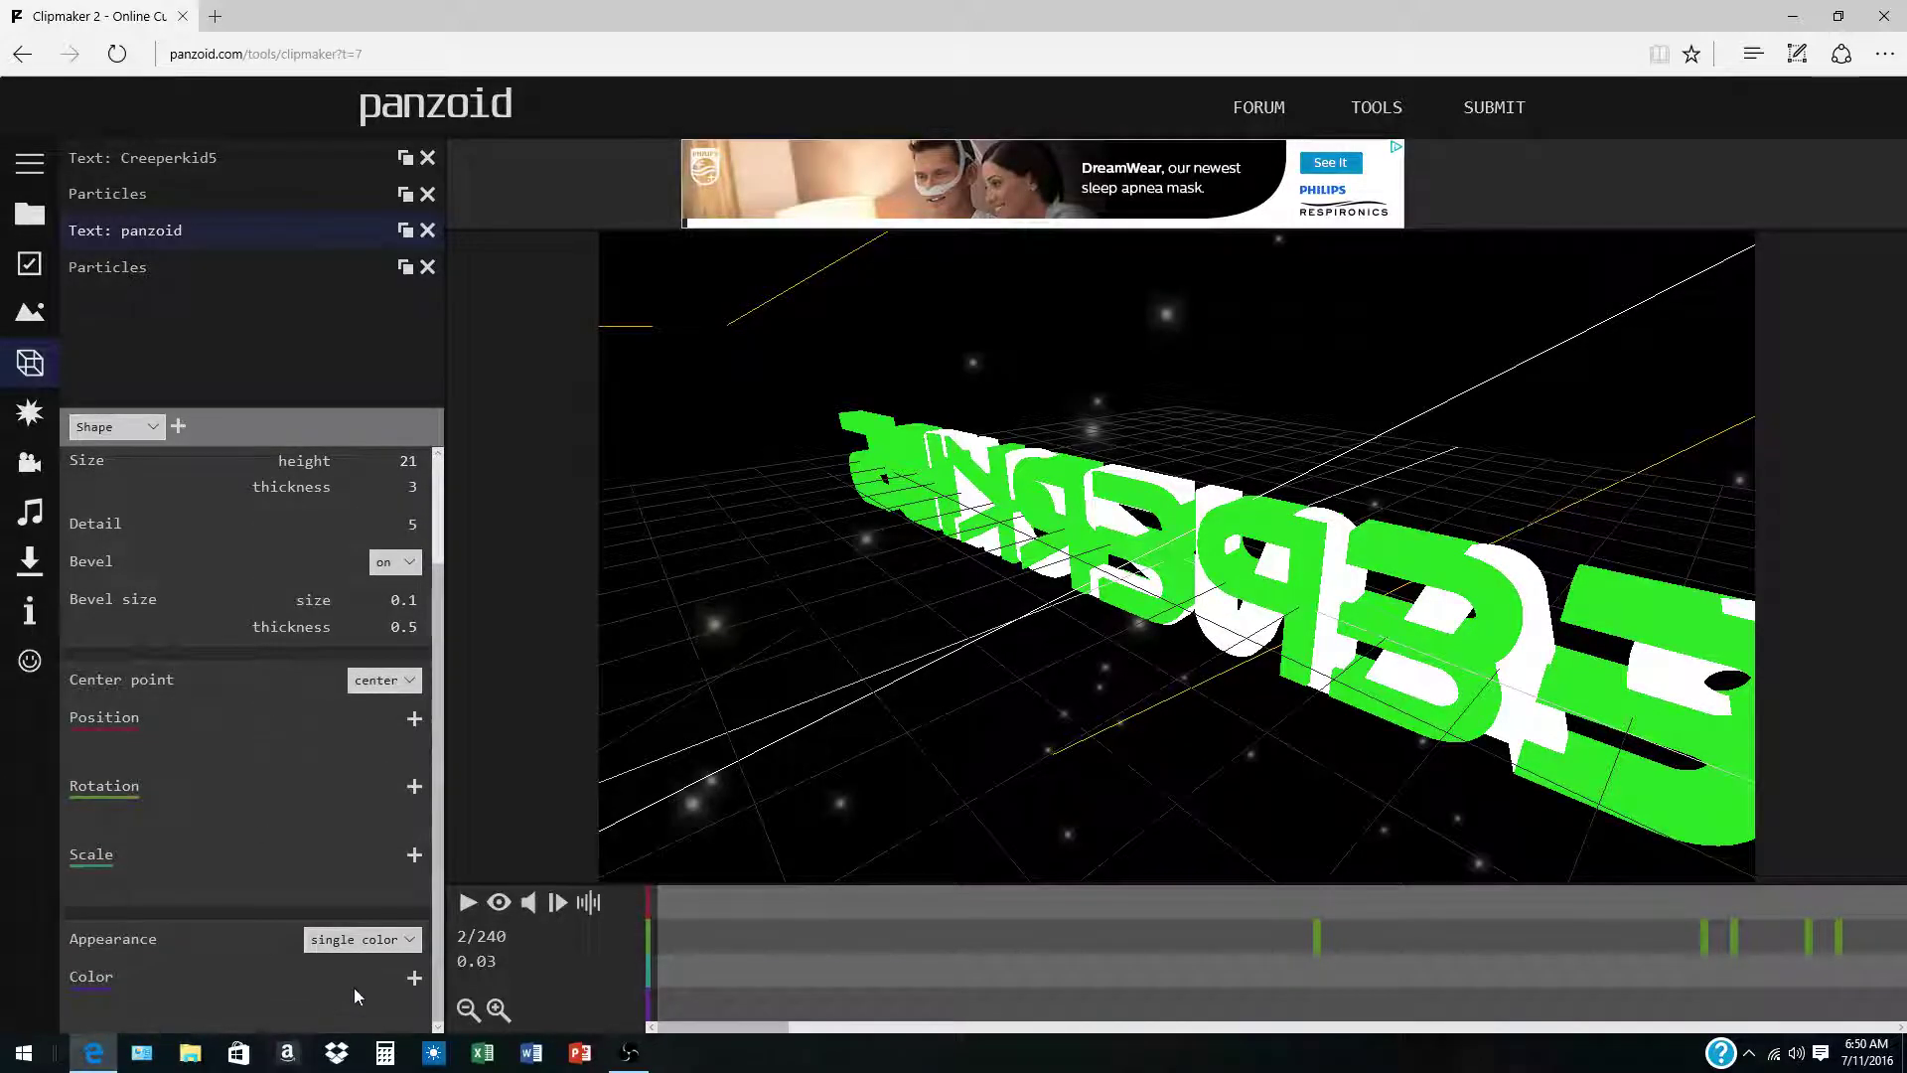
- Give the second Creeperkid5 text layer a light cyan colour
click(414, 978)
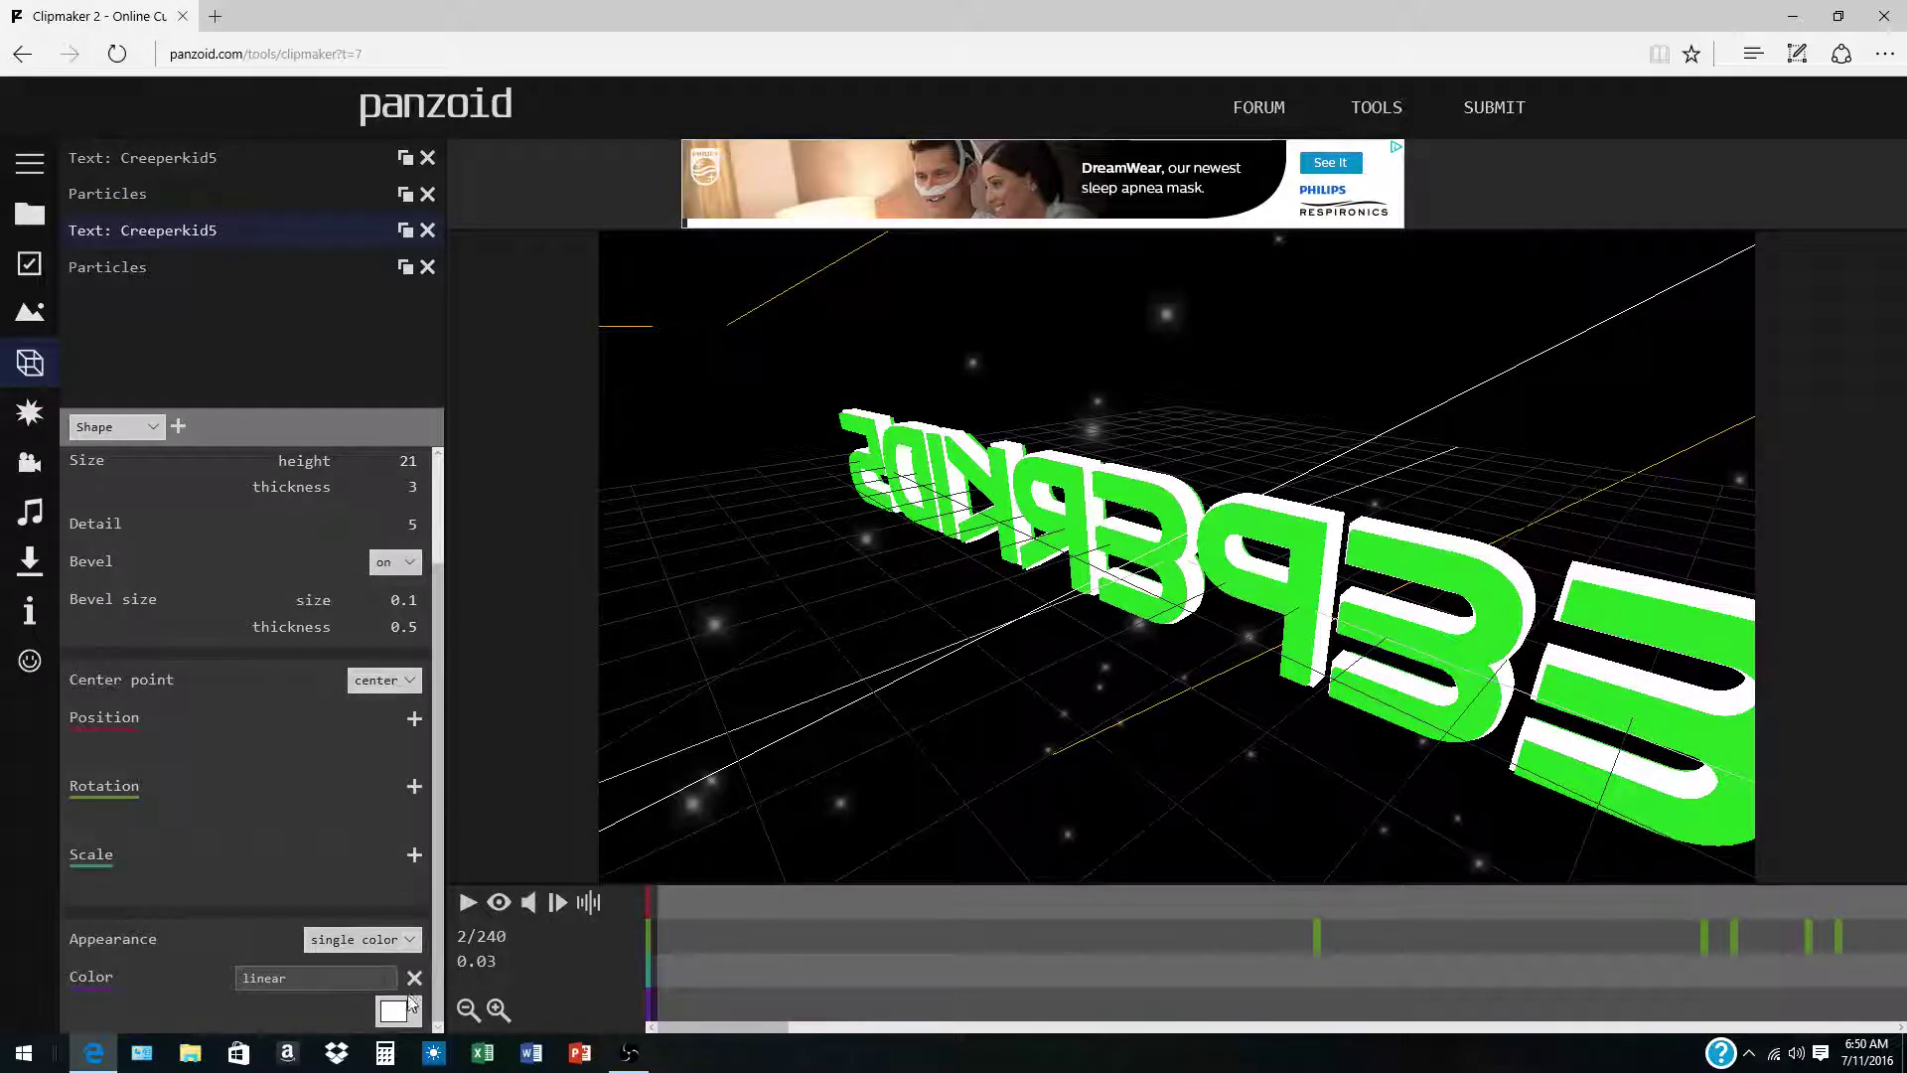
scroll(402, 1015, up, 2)
scroll(402, 1015, down, 2)
click(397, 1010)
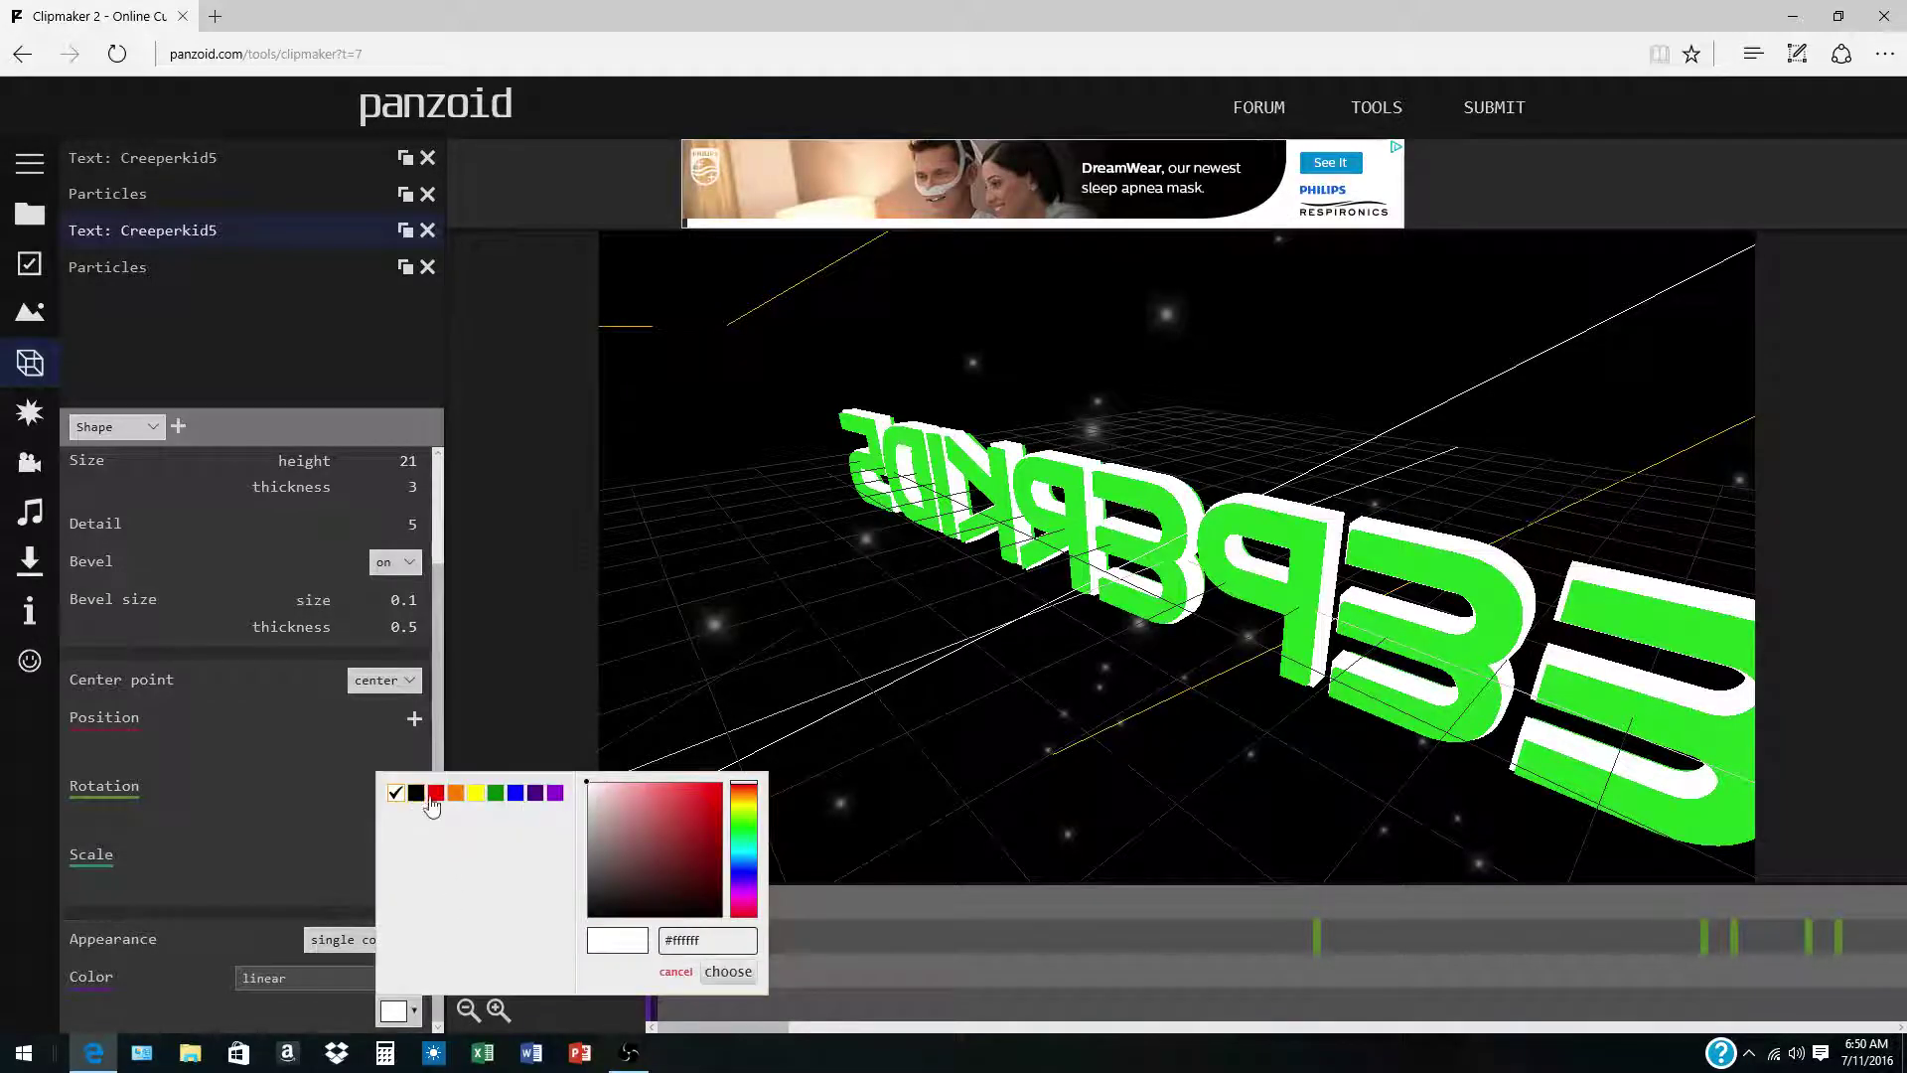
click(495, 792)
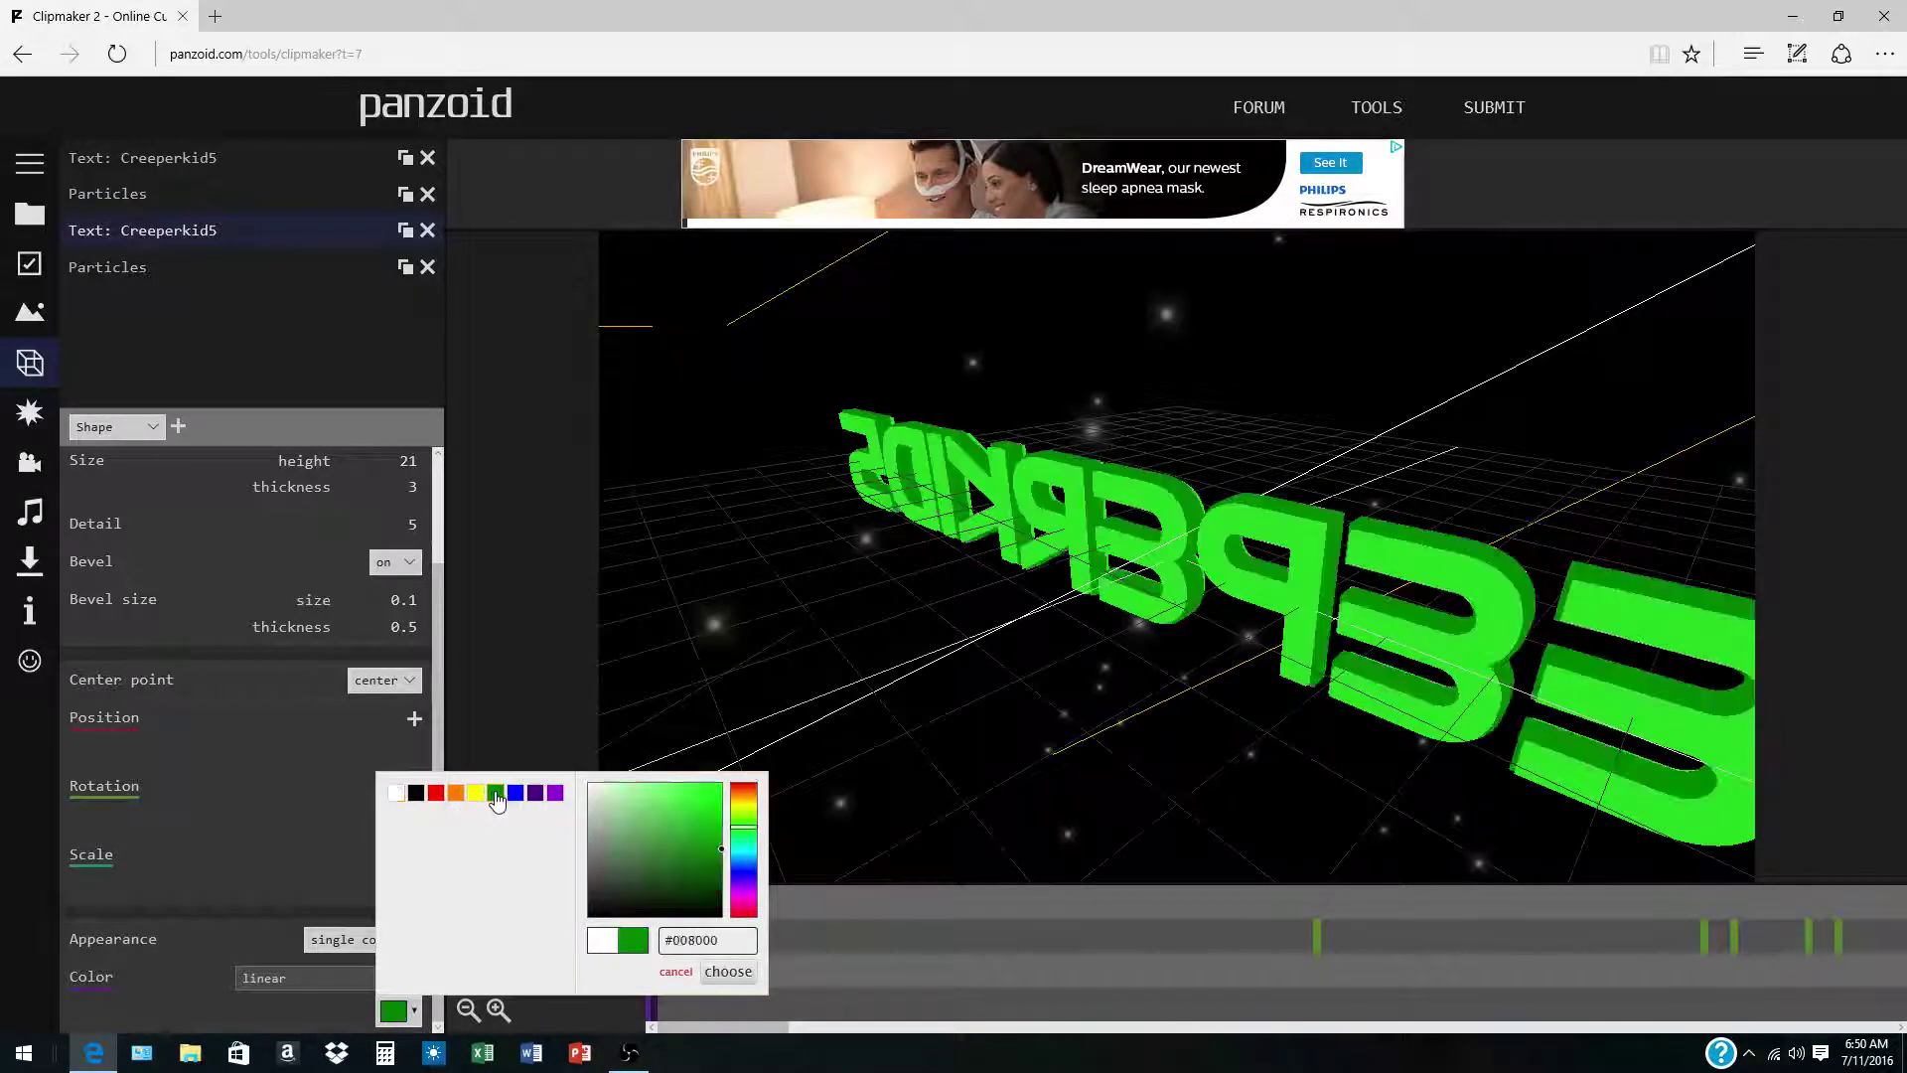
click(740, 851)
mouse_move(711, 842)
mouse_down()
mouse_move(690, 820)
mouse_move(719, 794)
mouse_up()
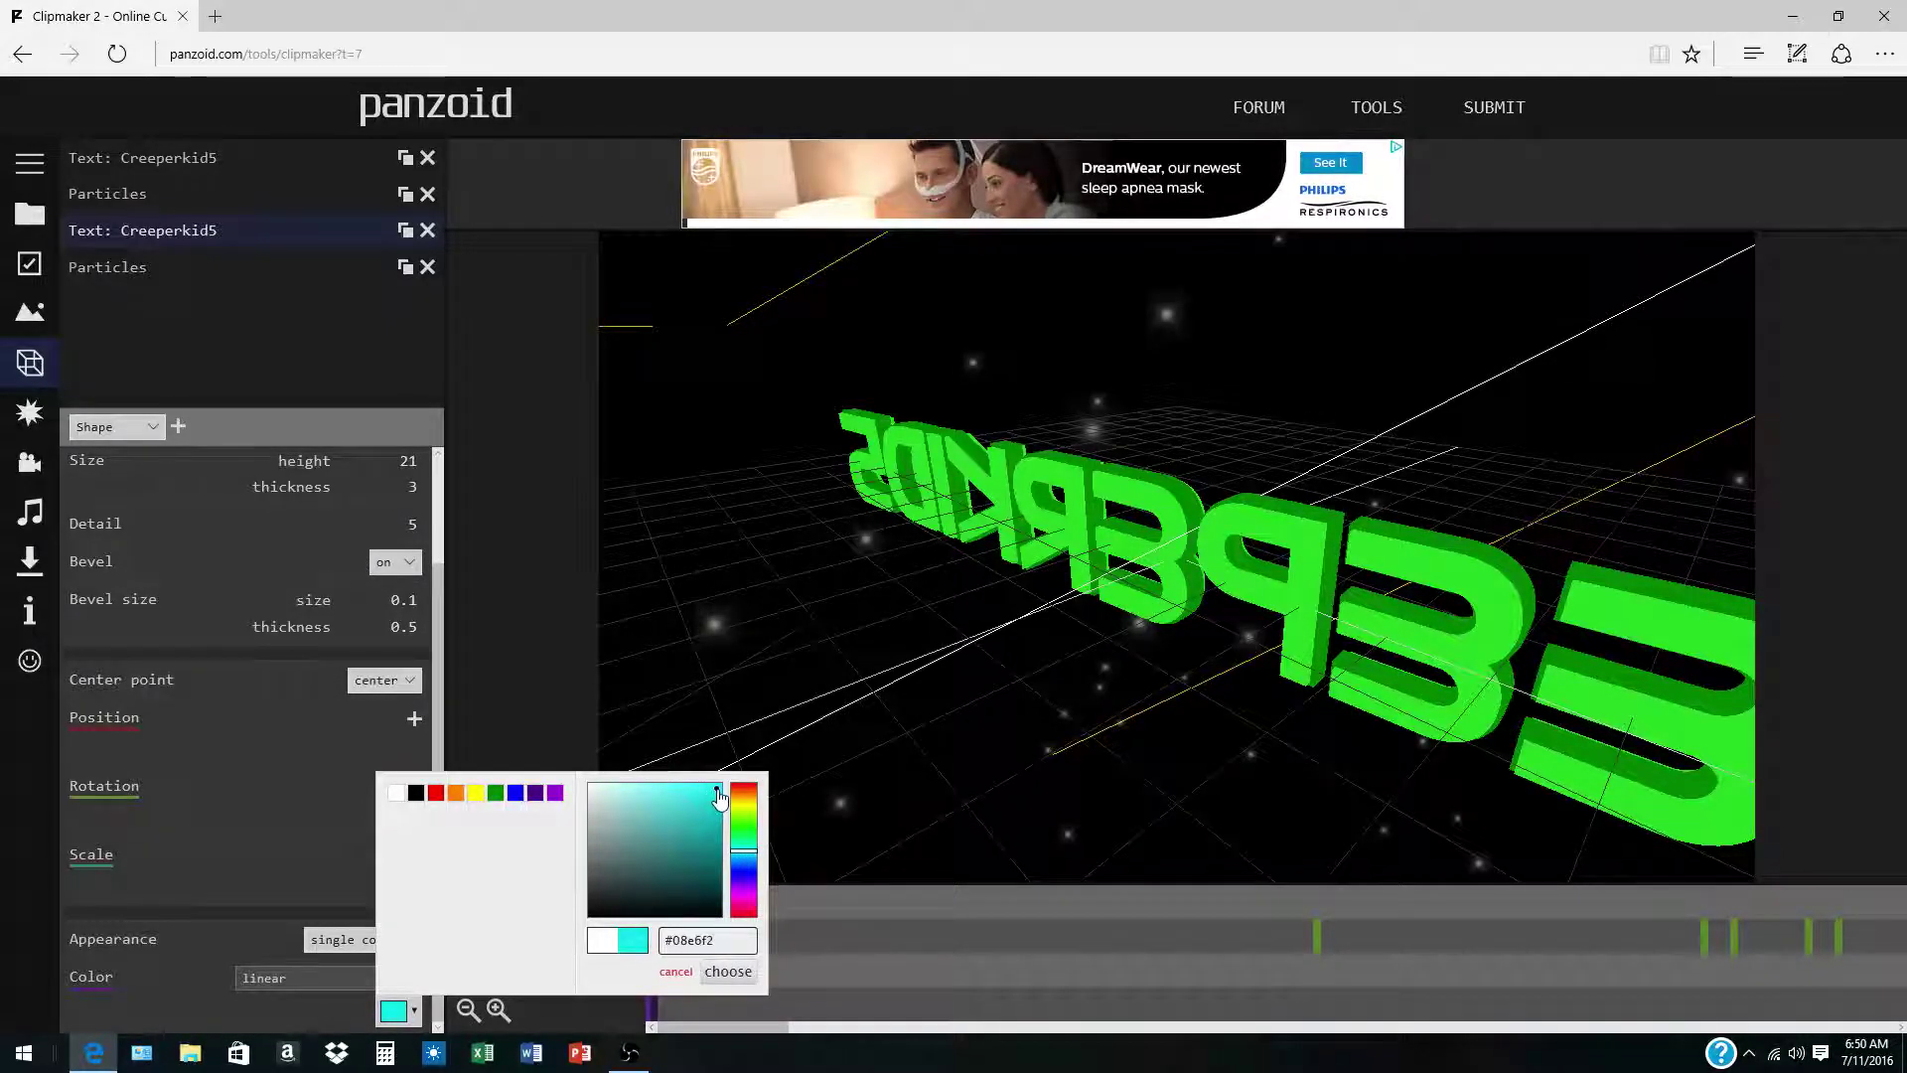
click(728, 971)
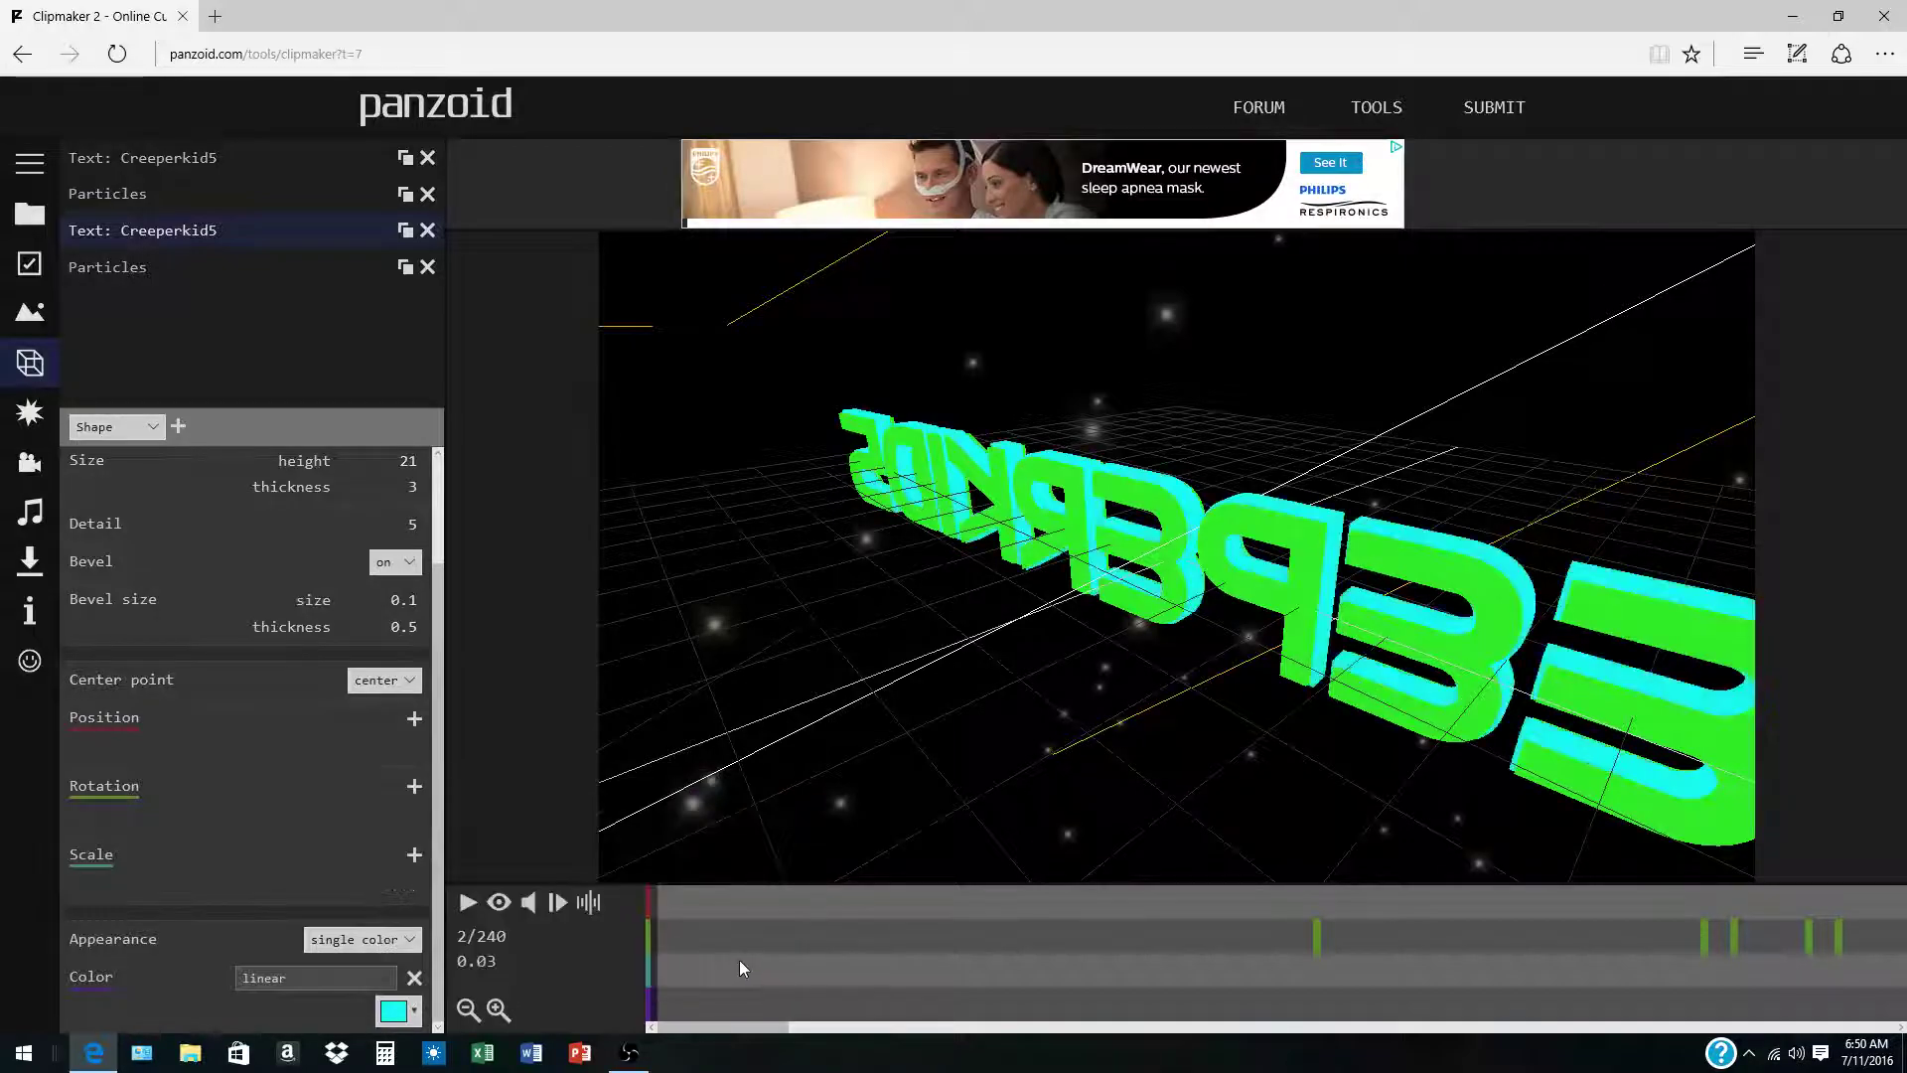
drag(936, 639, 1211, 656)
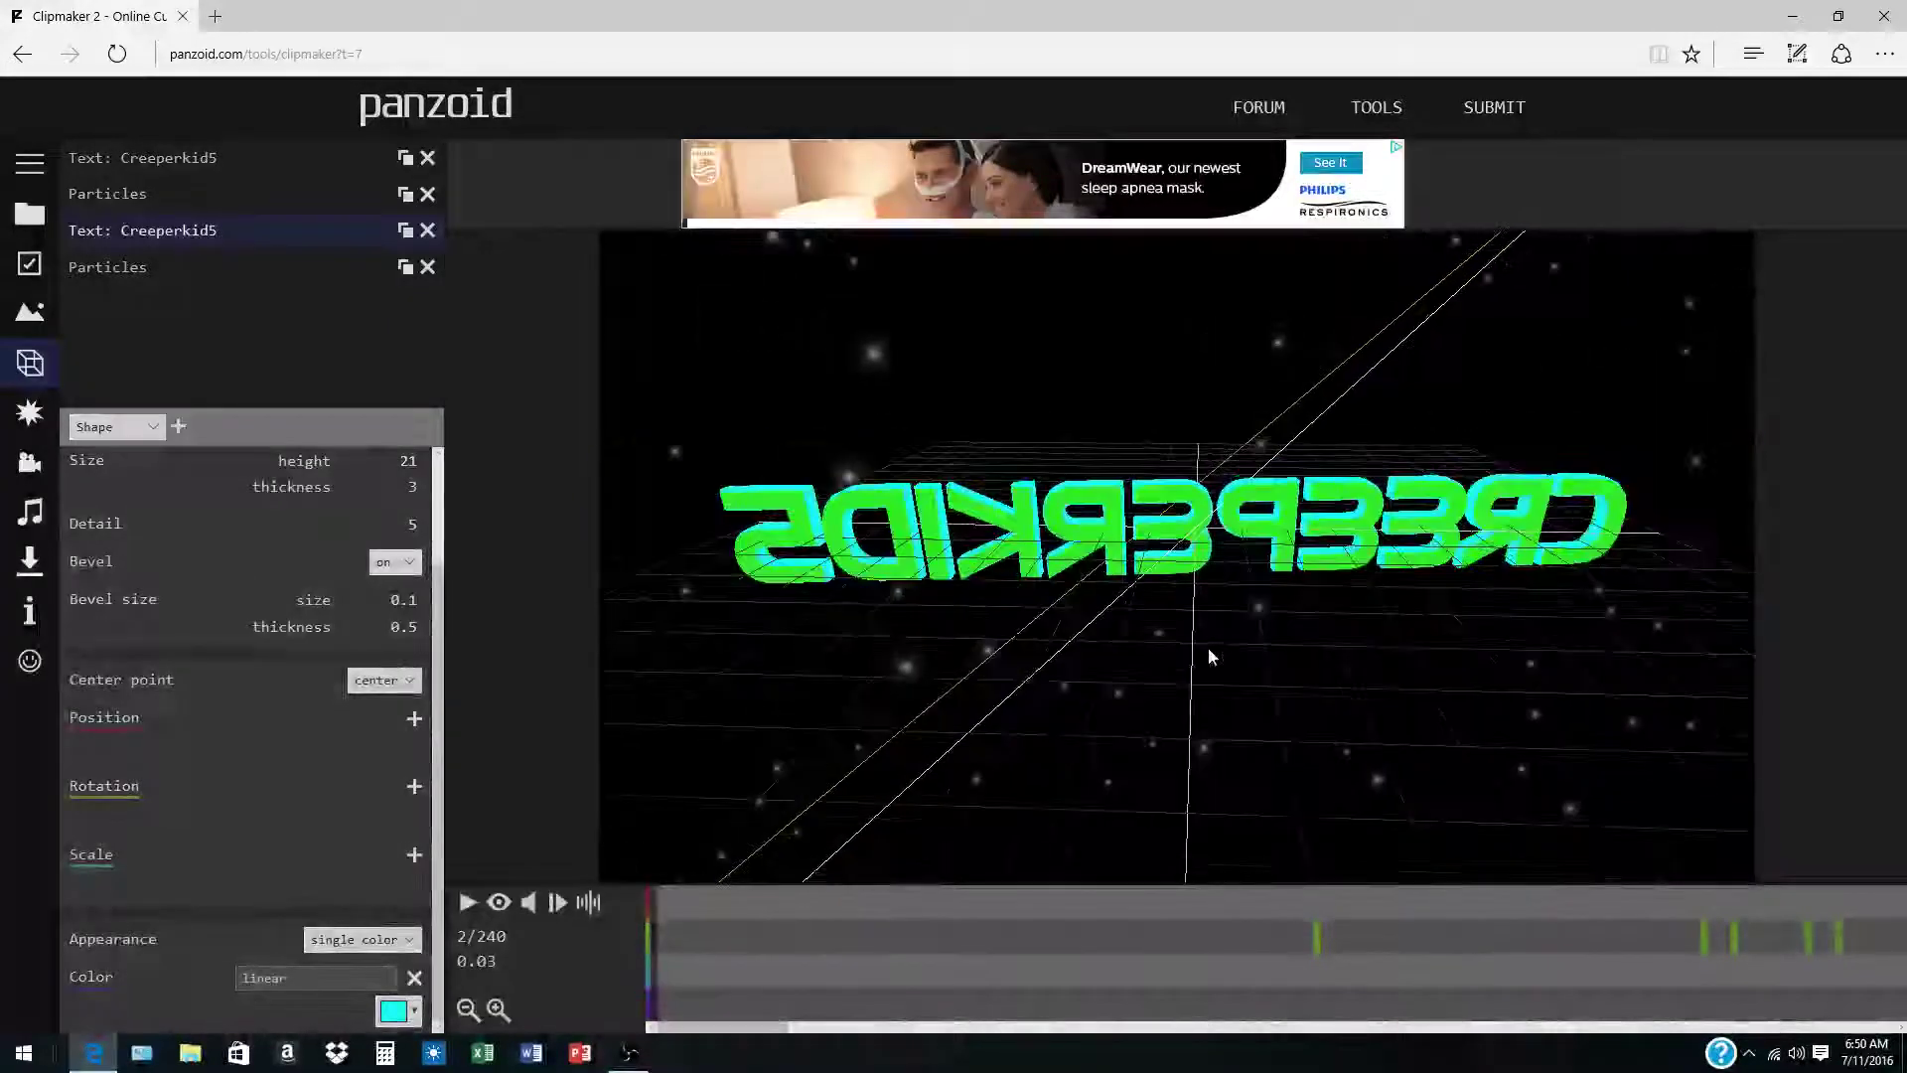
- Switch the second Creeperkid5 text layer's font to rexlia rg
scroll(1193, 574, up, 3)
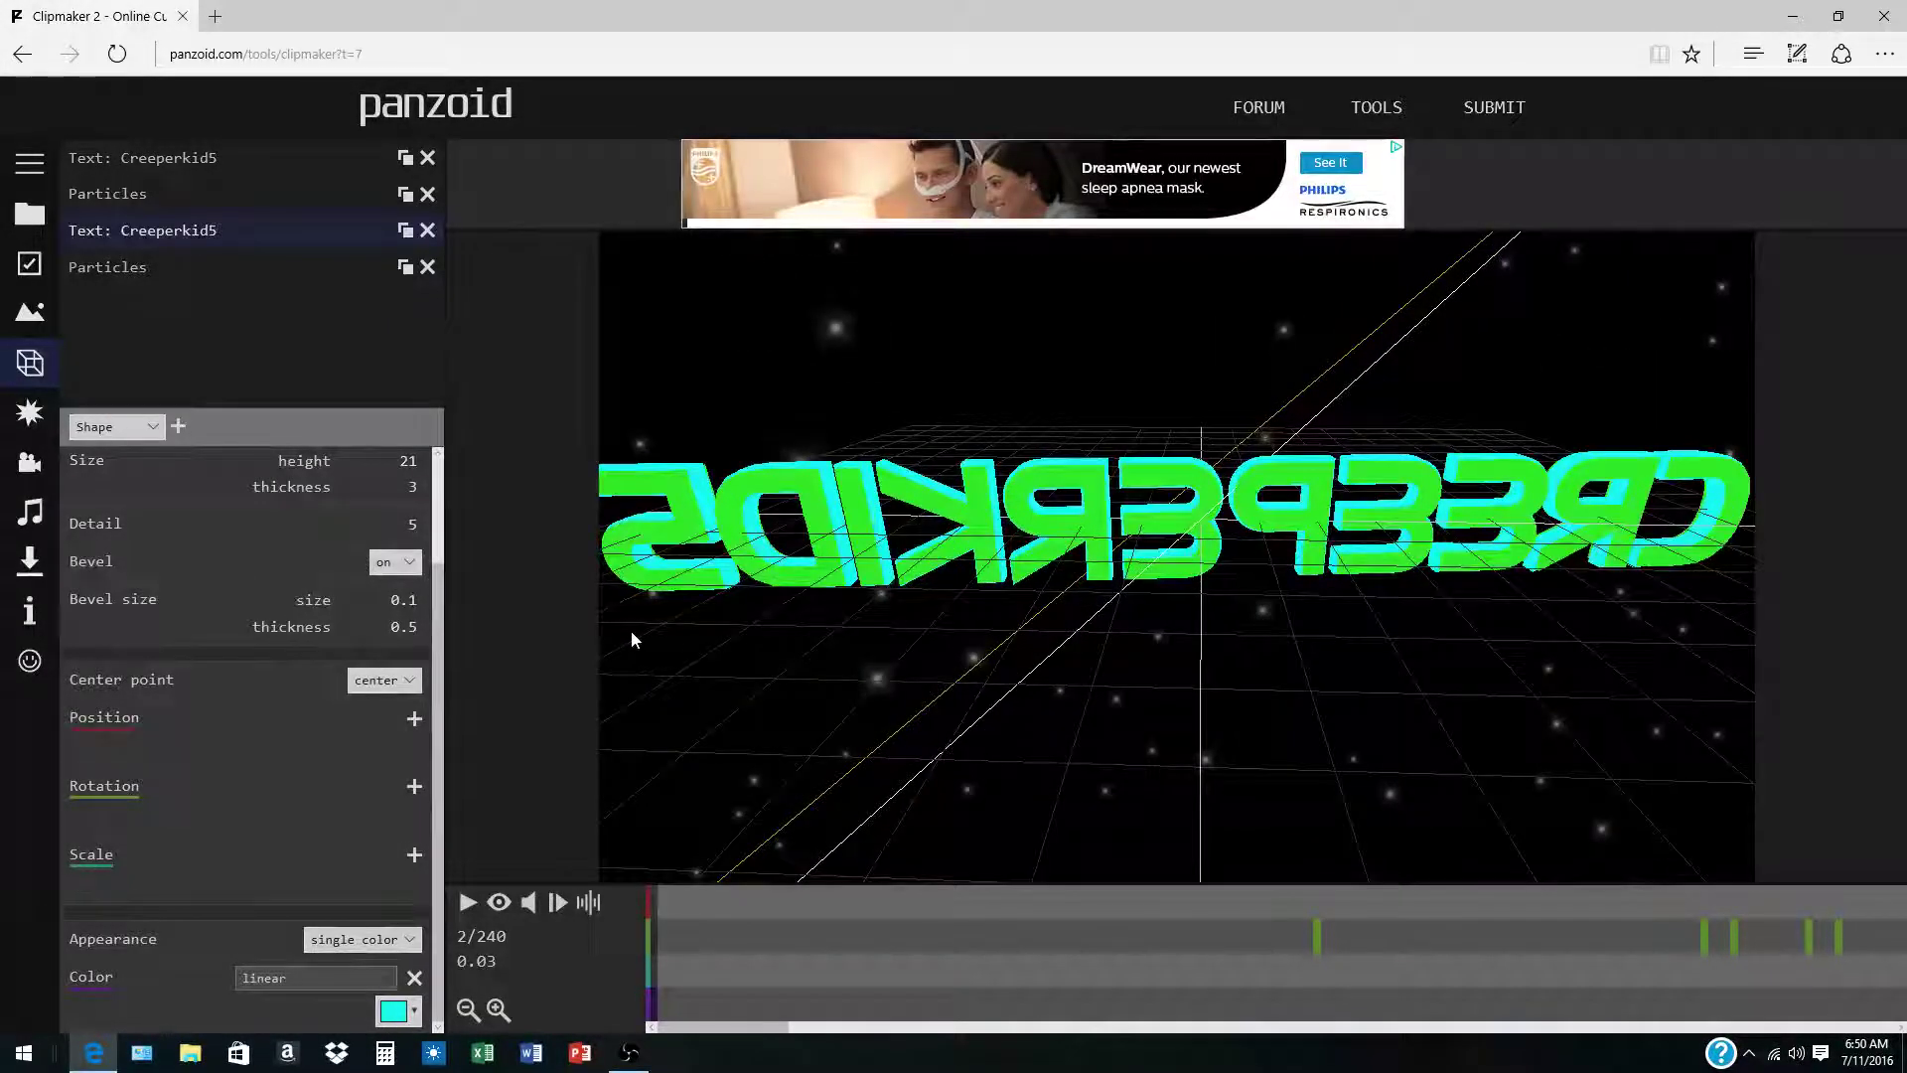
scroll(632, 638, down, 3)
drag(1149, 728, 1112, 728)
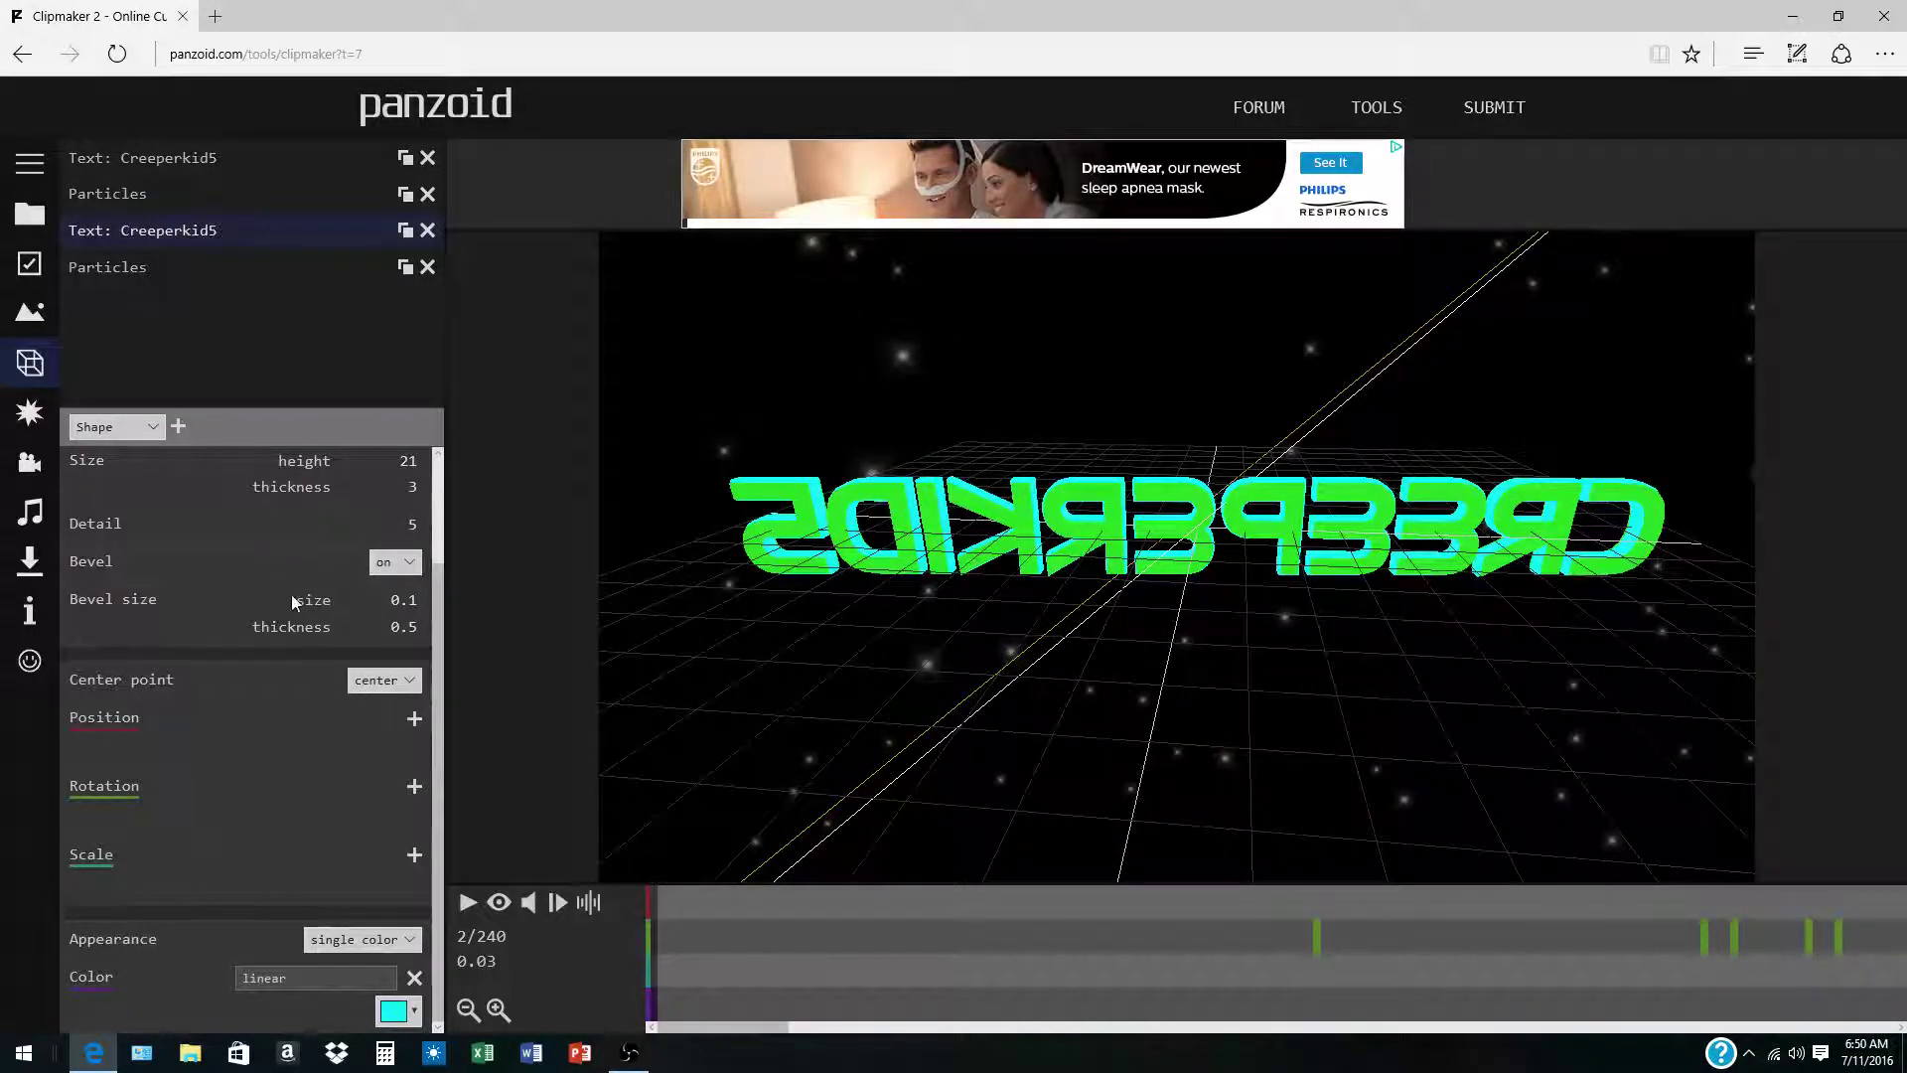
scroll(339, 509, up, 1)
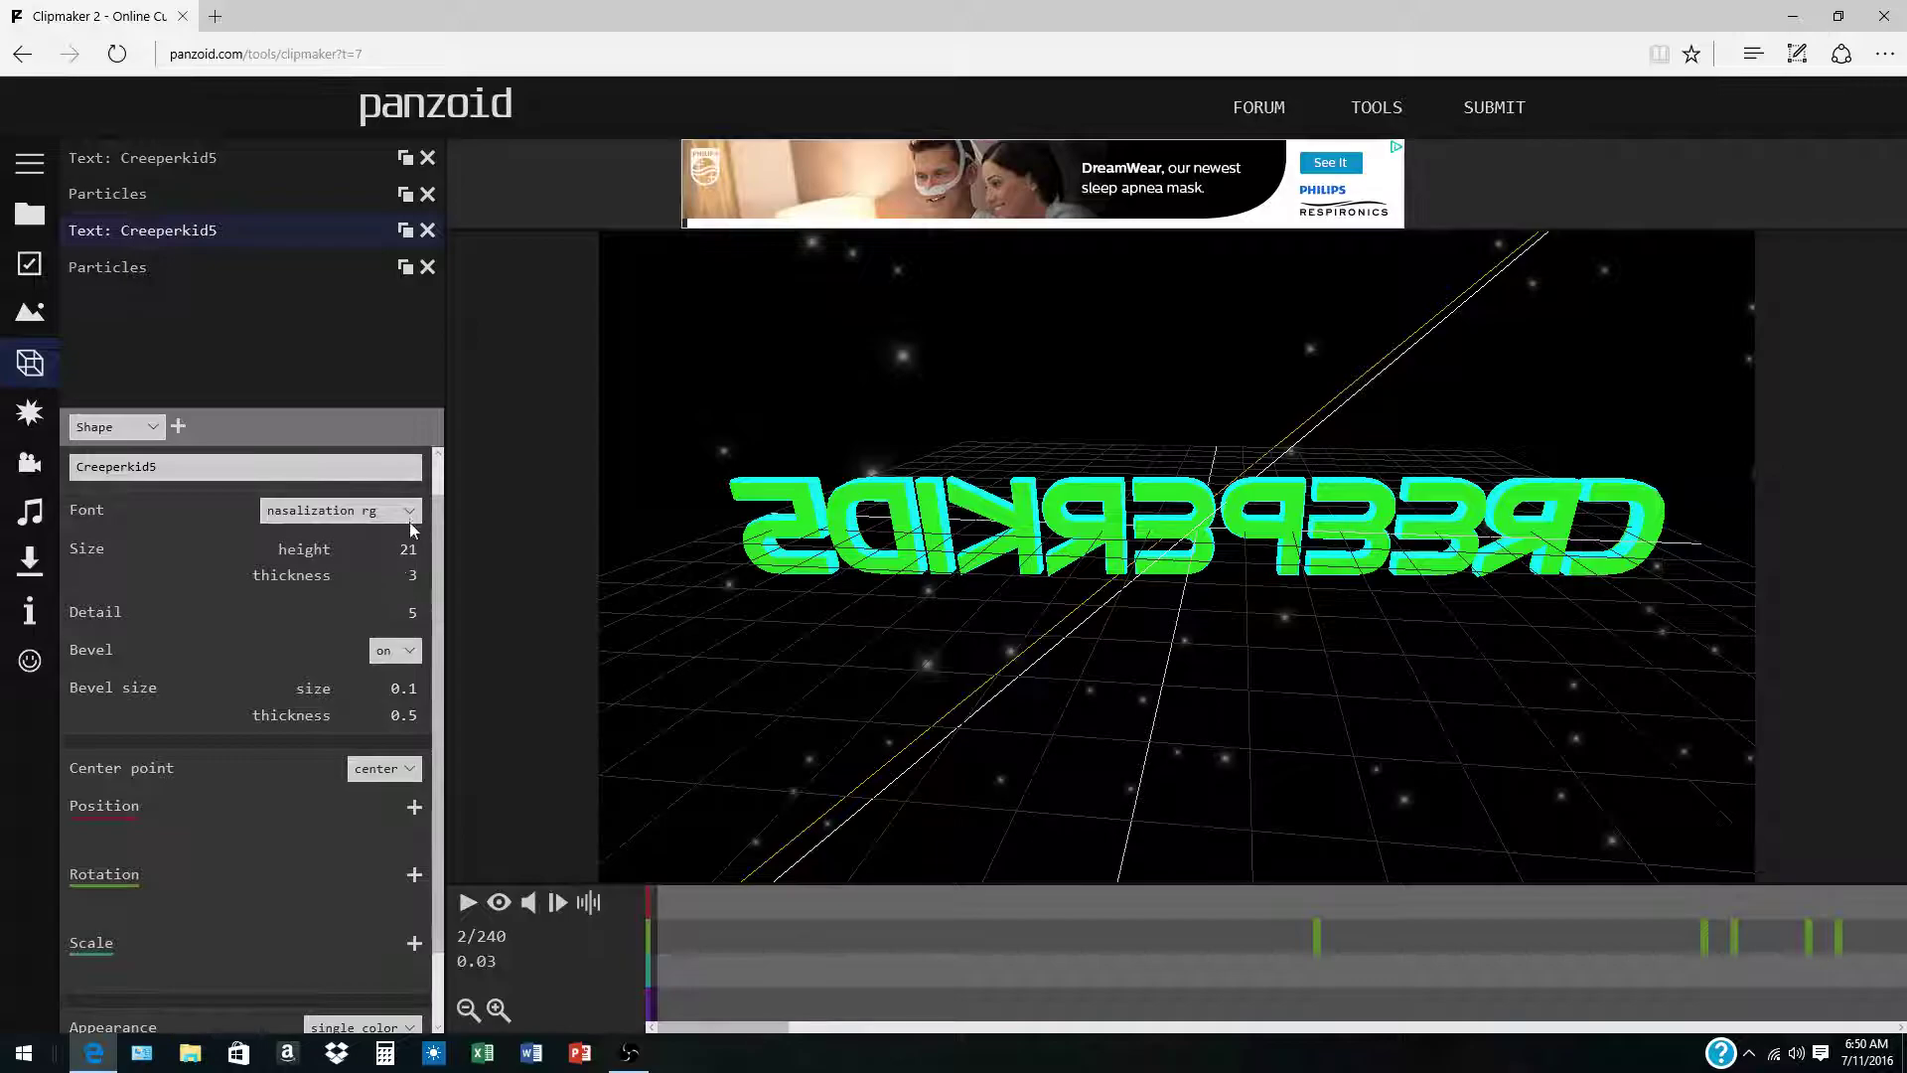
click(410, 522)
click(371, 632)
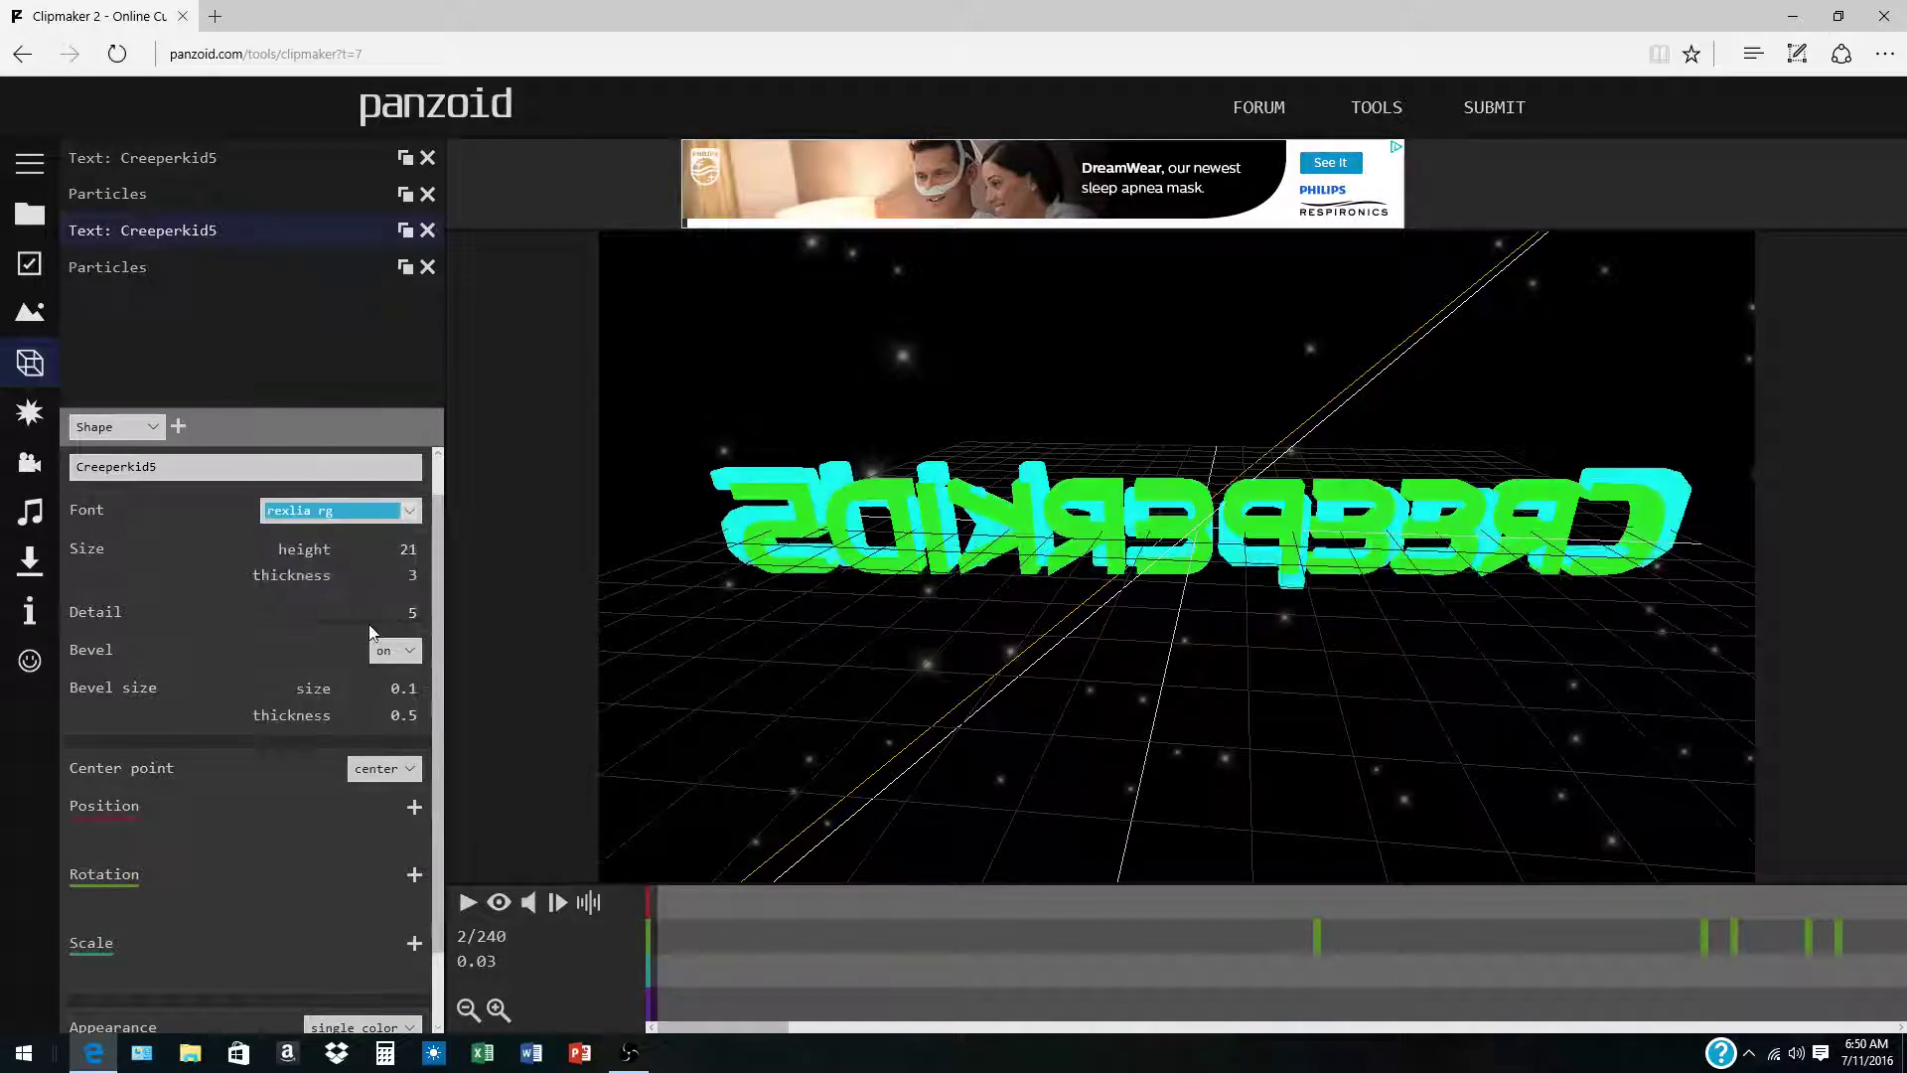
- Set the first Creeperkid5 layer's font to rexlia rg and its height to 21
click(234, 159)
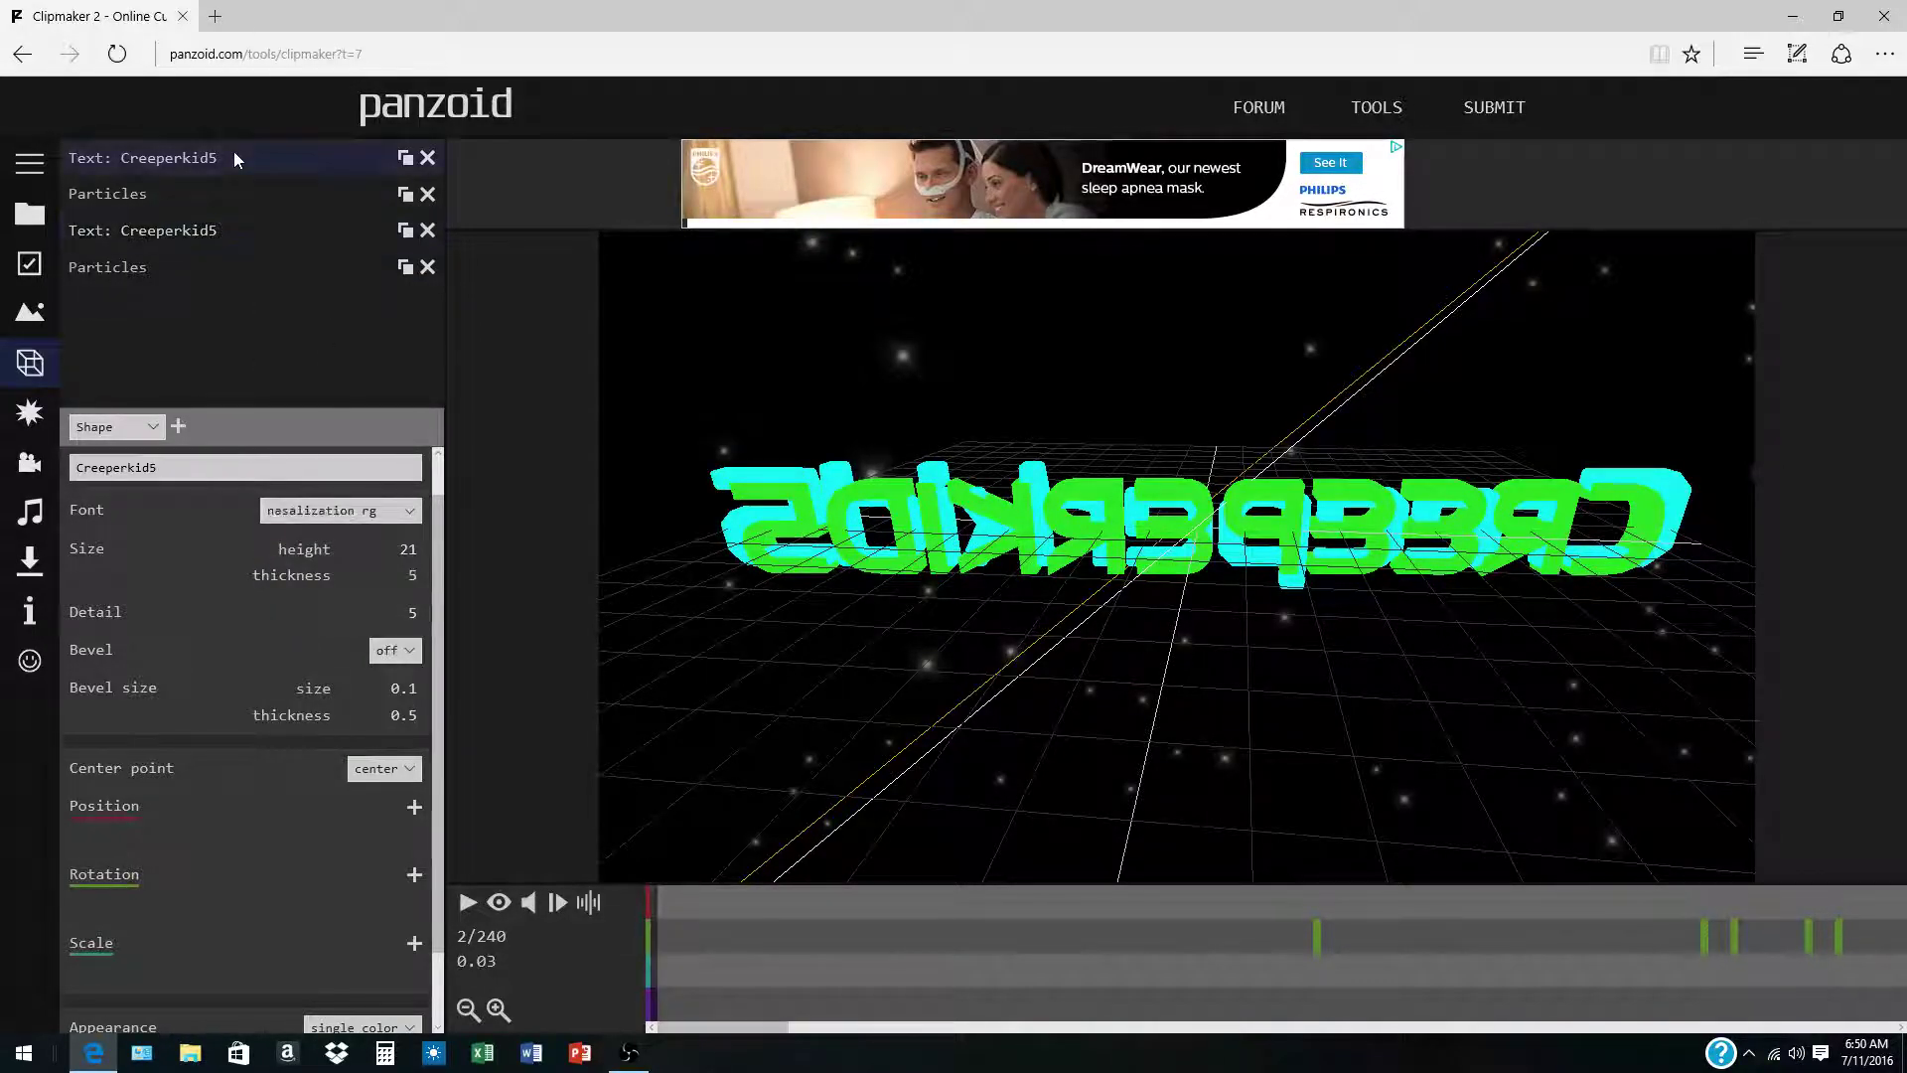
click(308, 512)
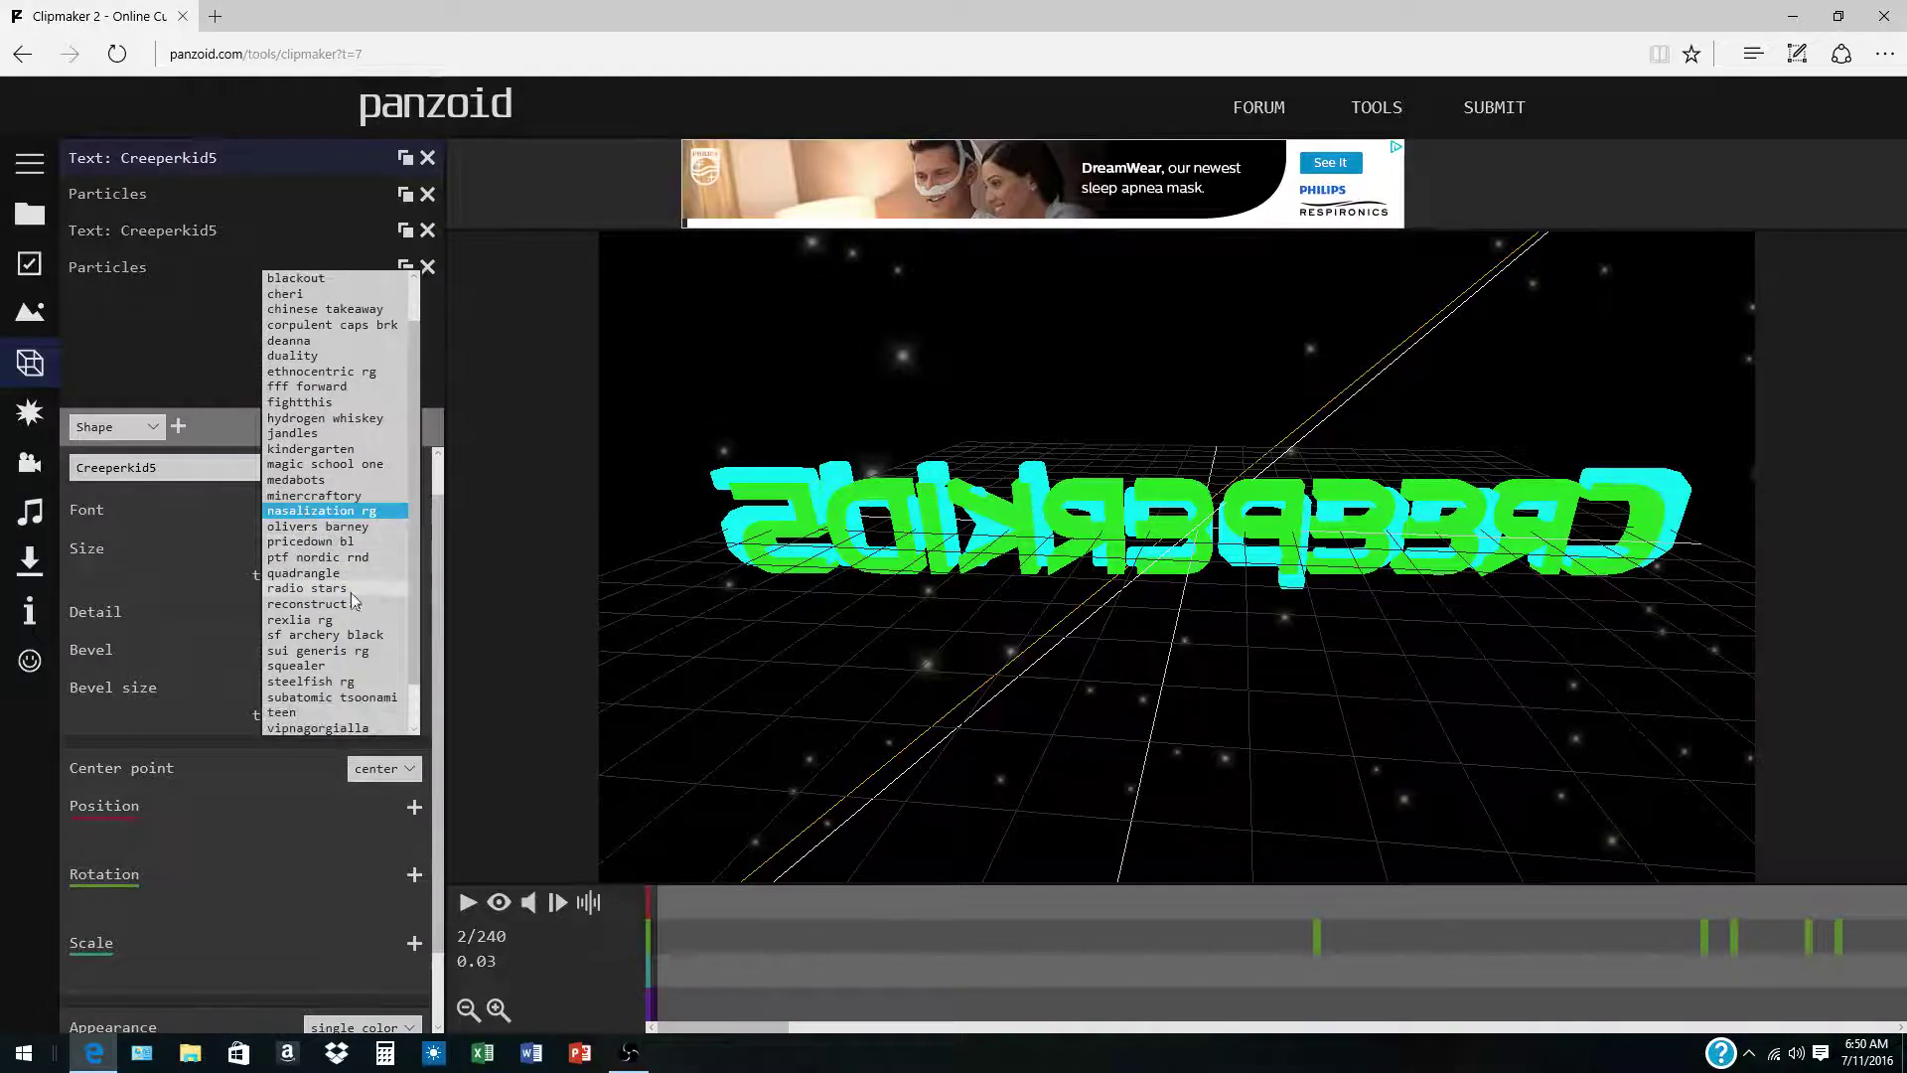
click(342, 617)
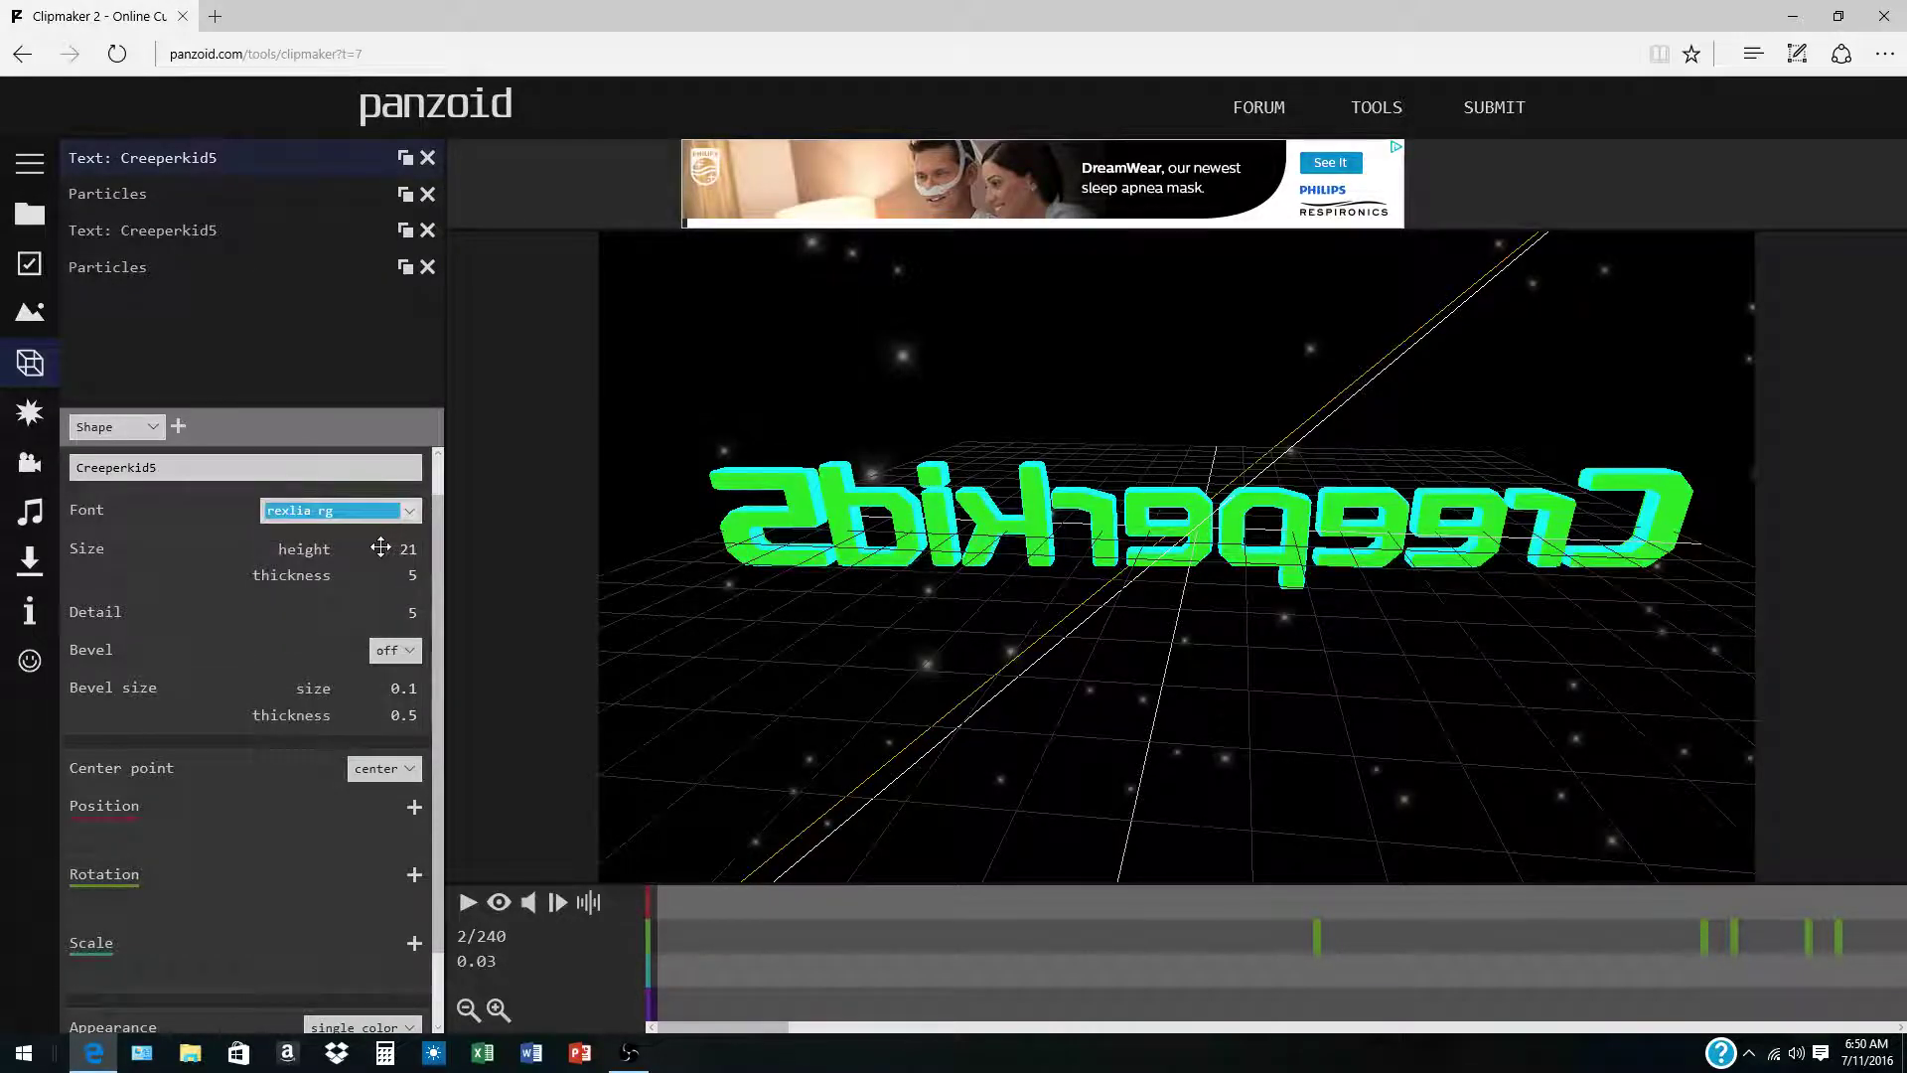
click(380, 547)
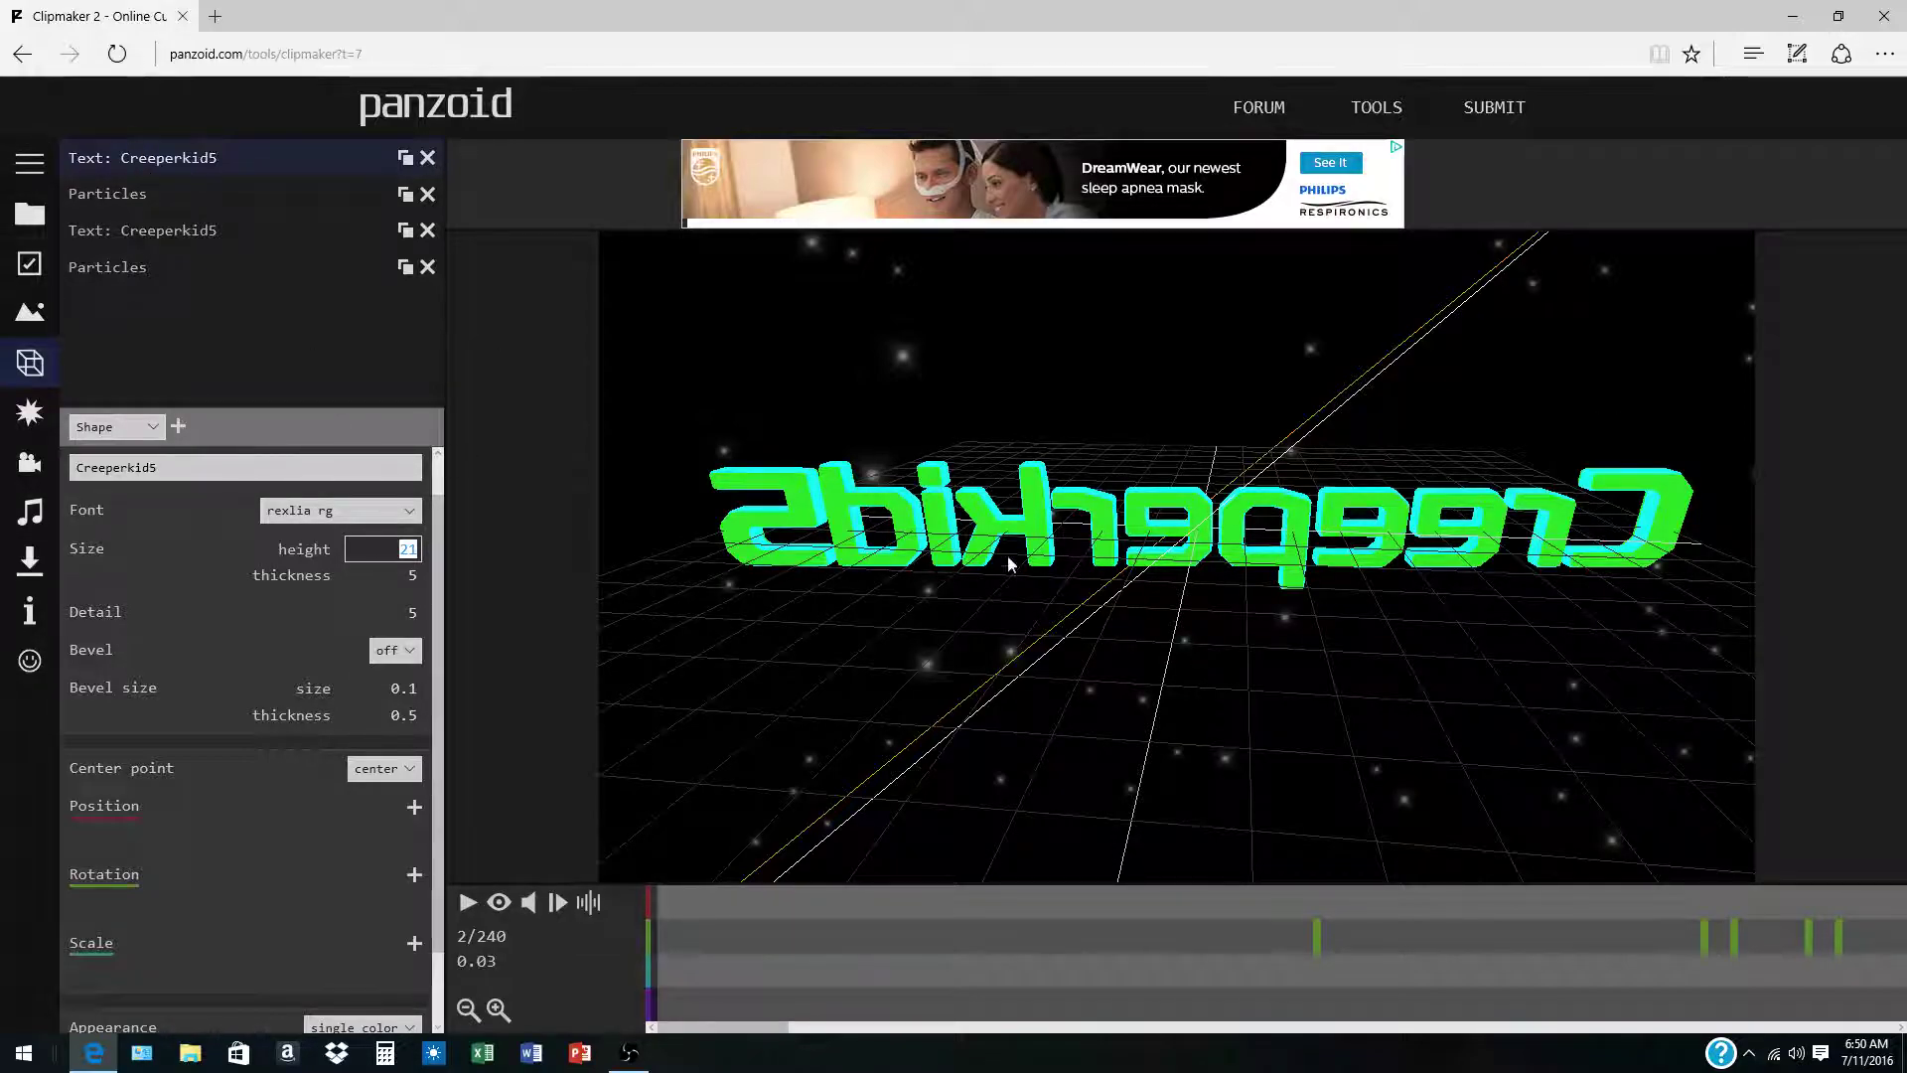
click(31, 415)
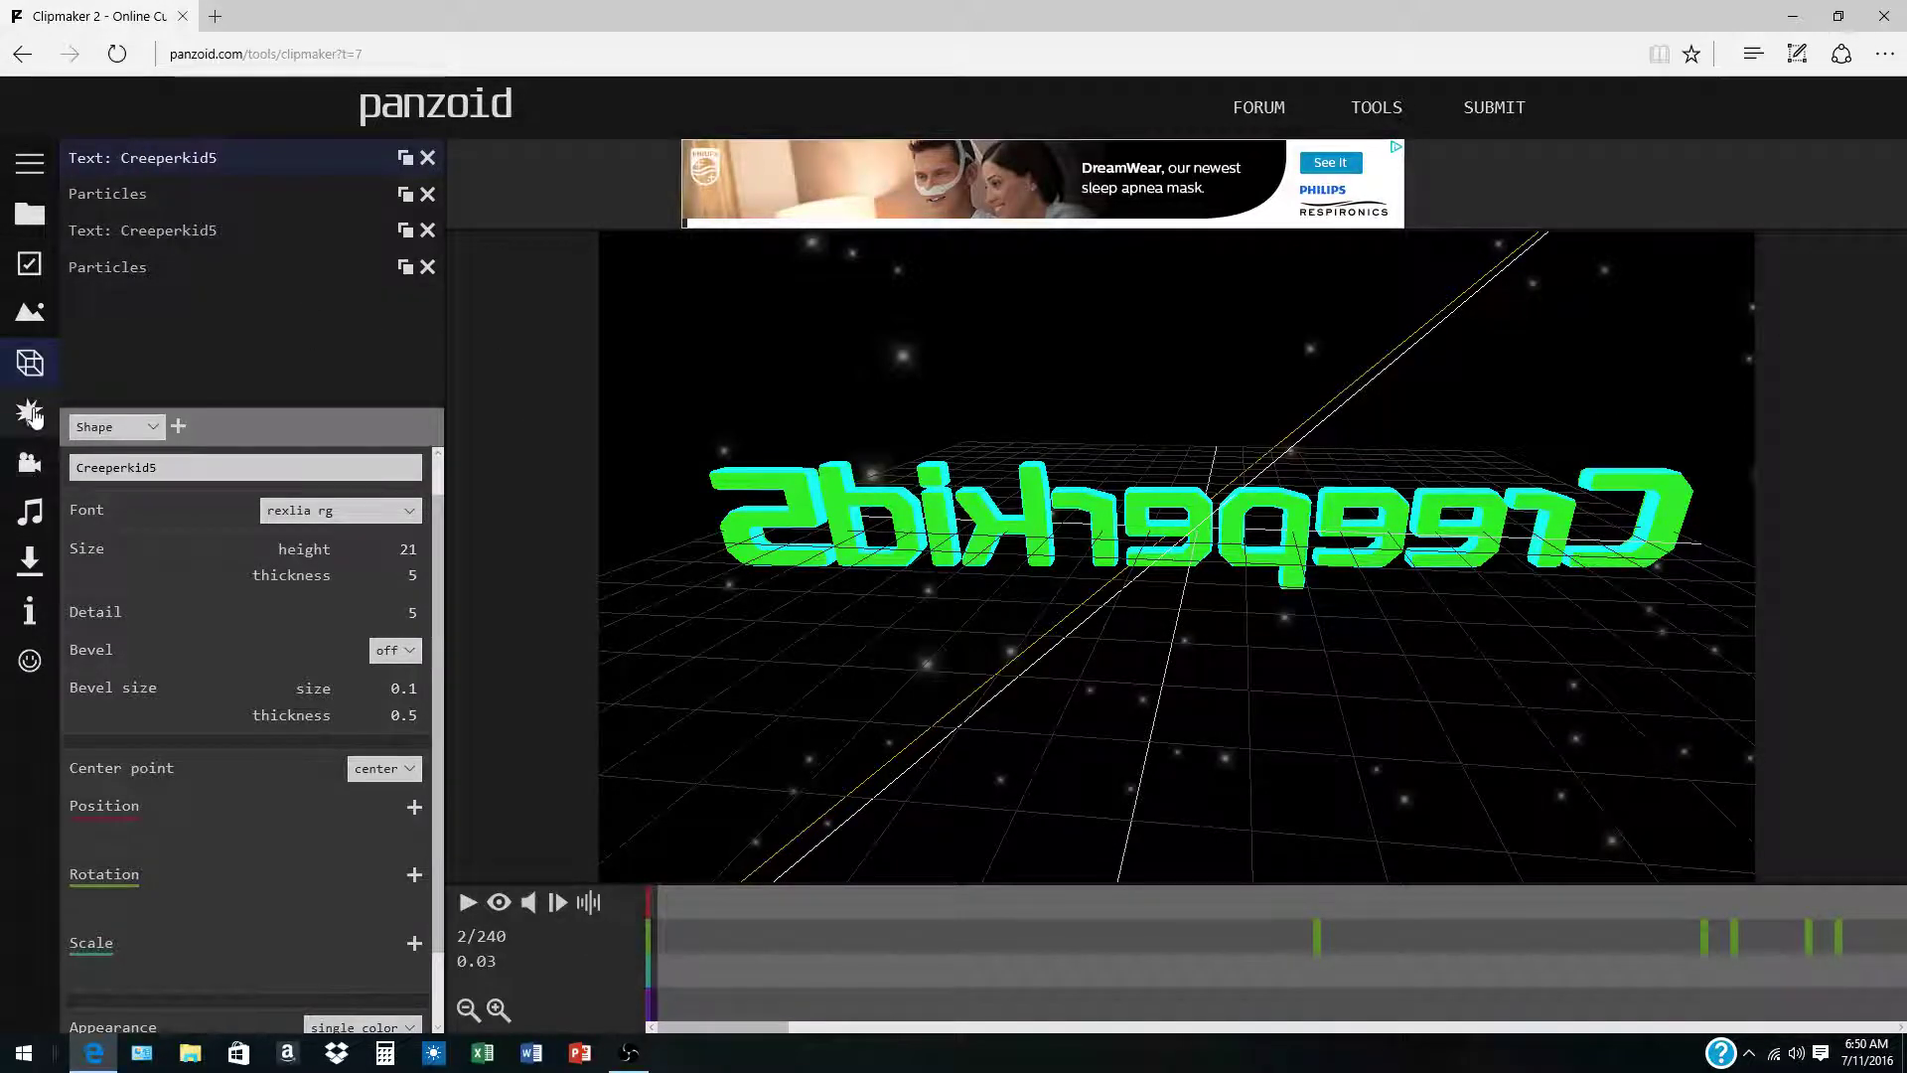
- Review the effects list, camera sequence and the Hope audio track with its 3.00-second fade out
click(31, 415)
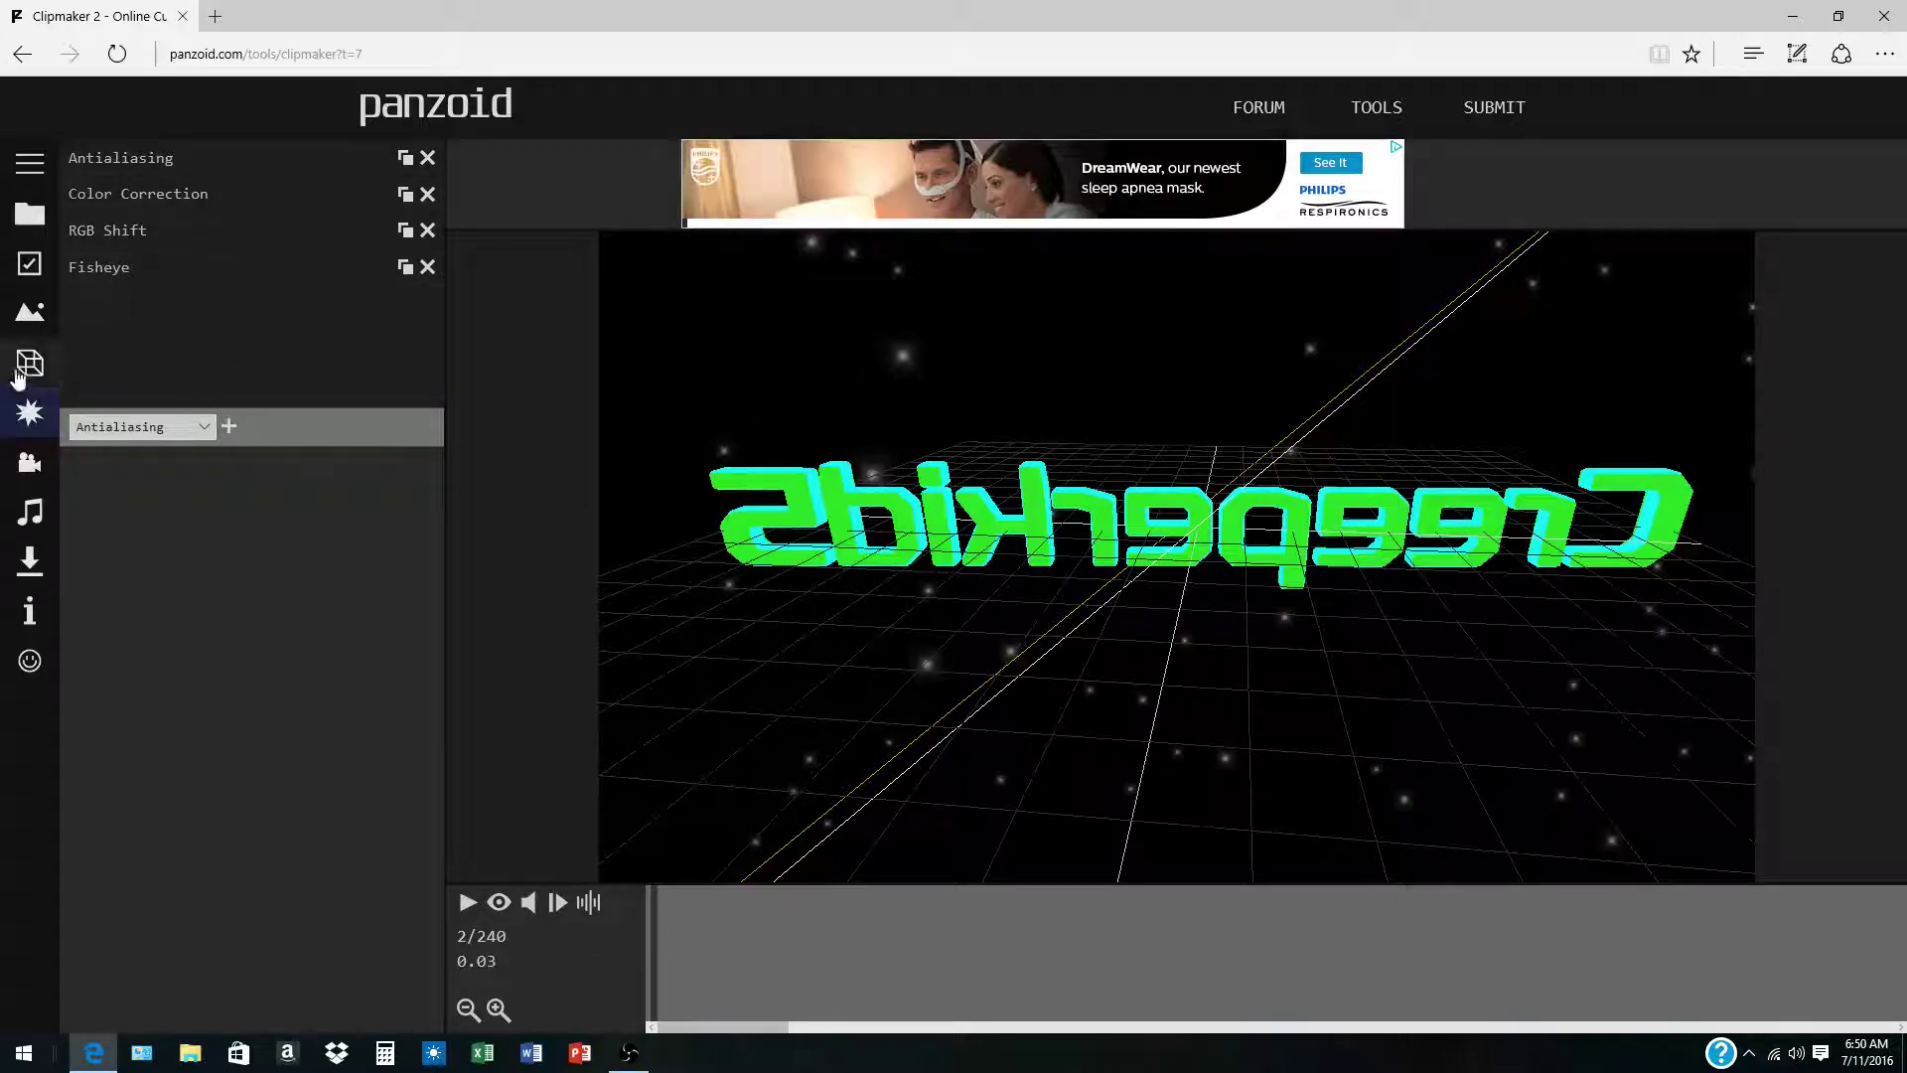
click(28, 462)
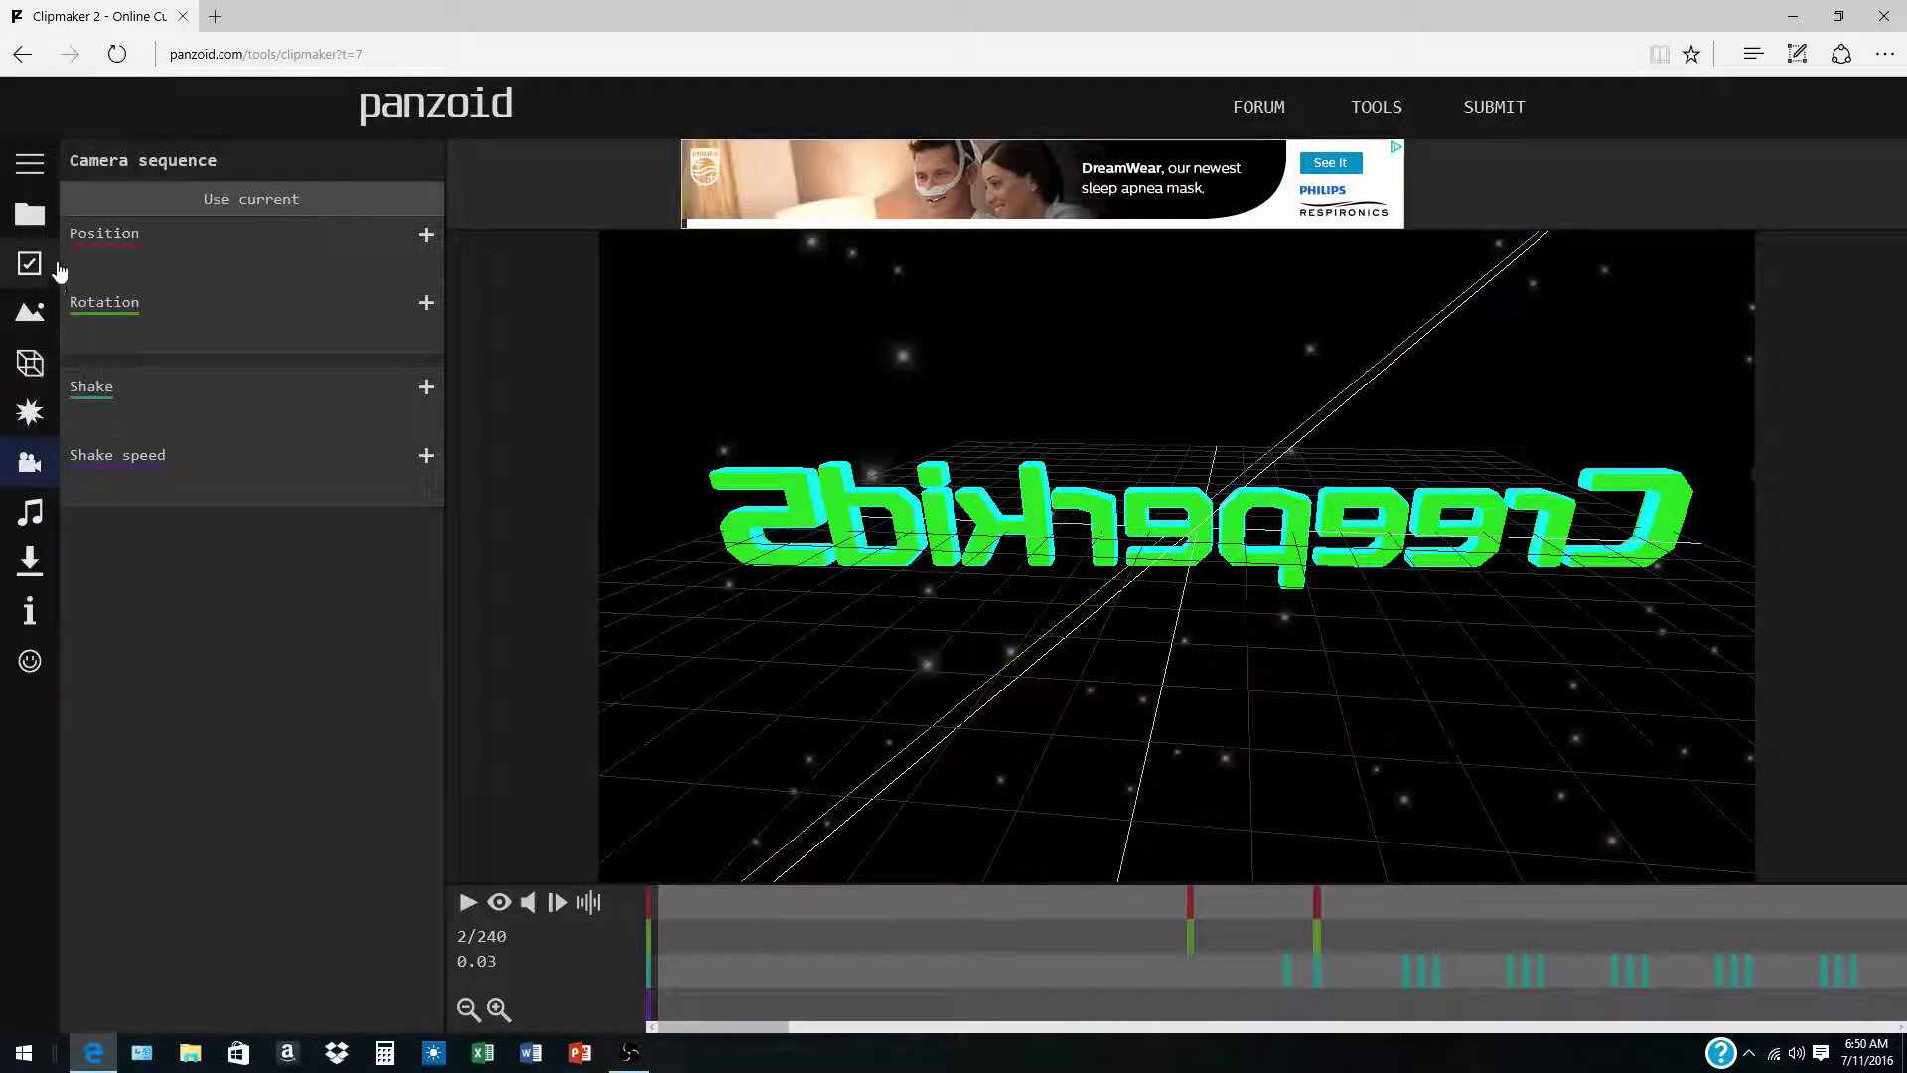
click(28, 526)
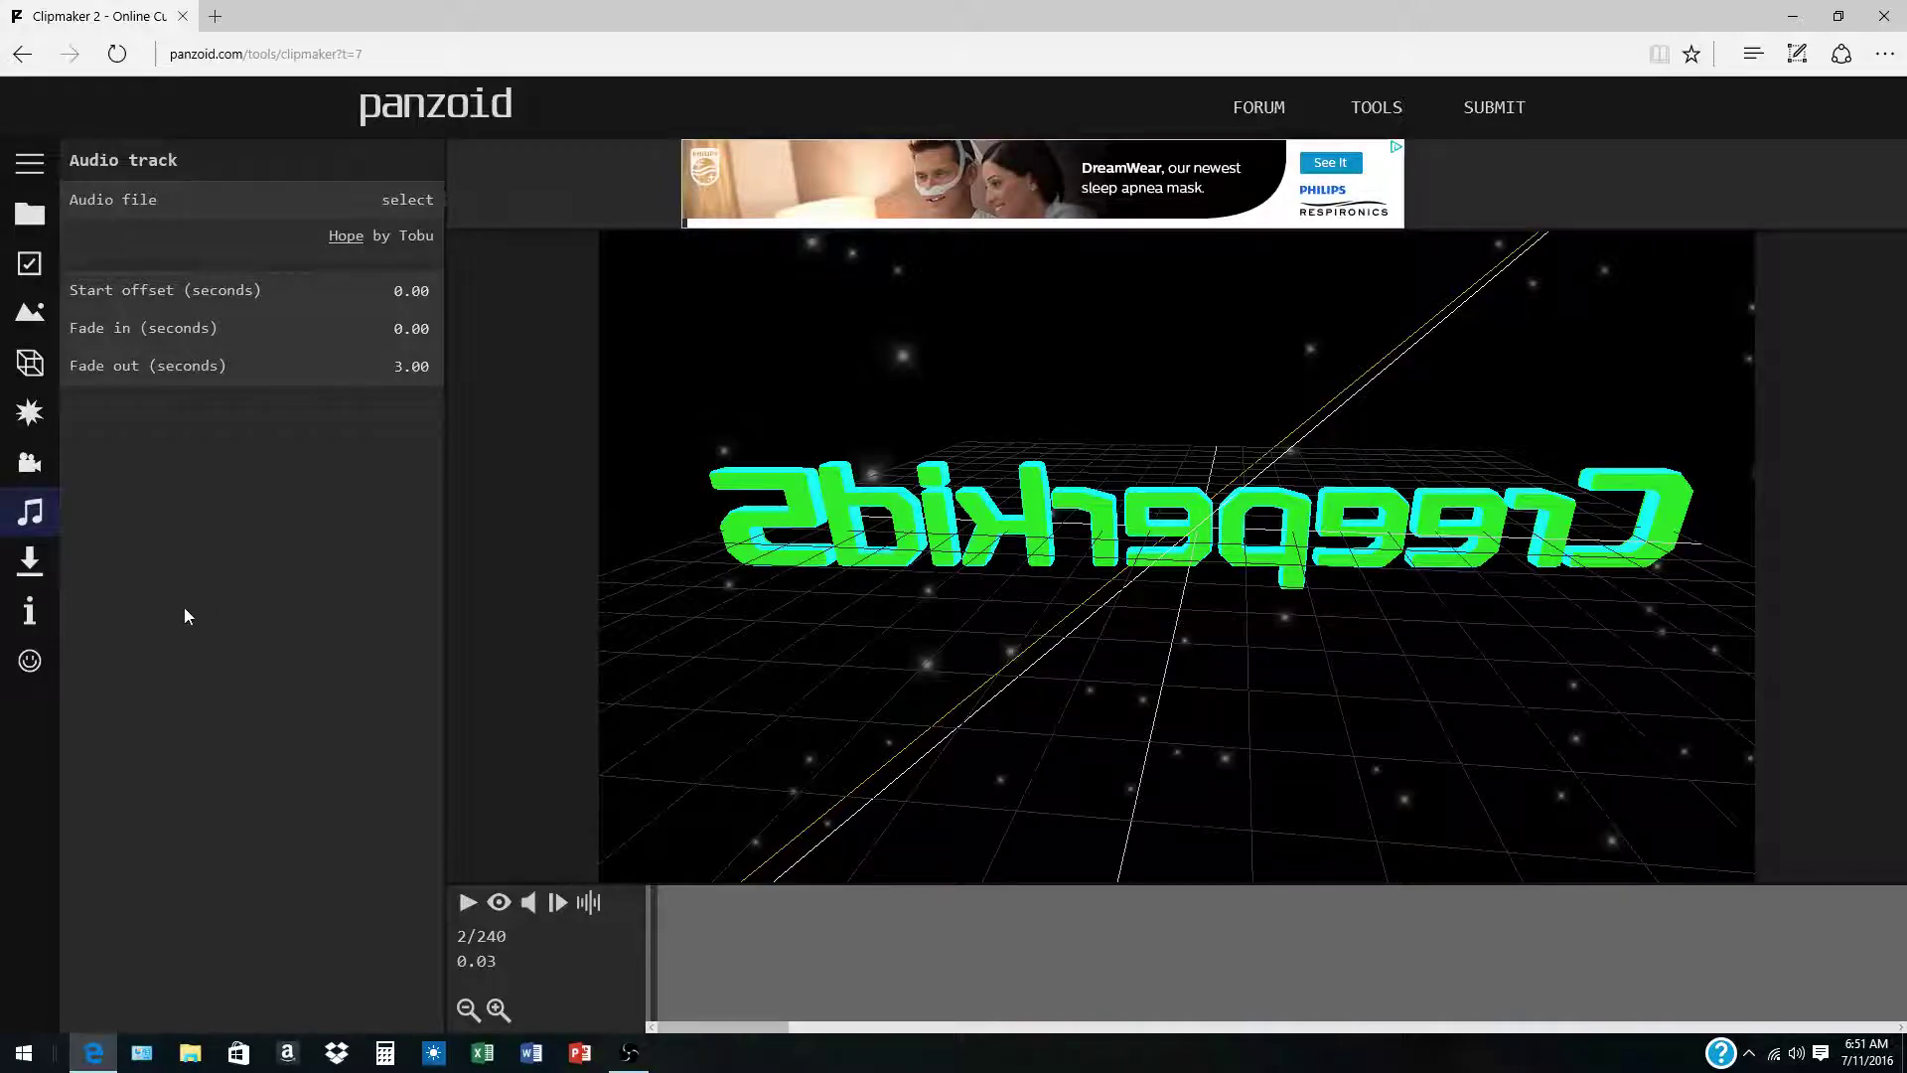
- Render the video in best quality mode with a 75mb frame buffer
click(22, 568)
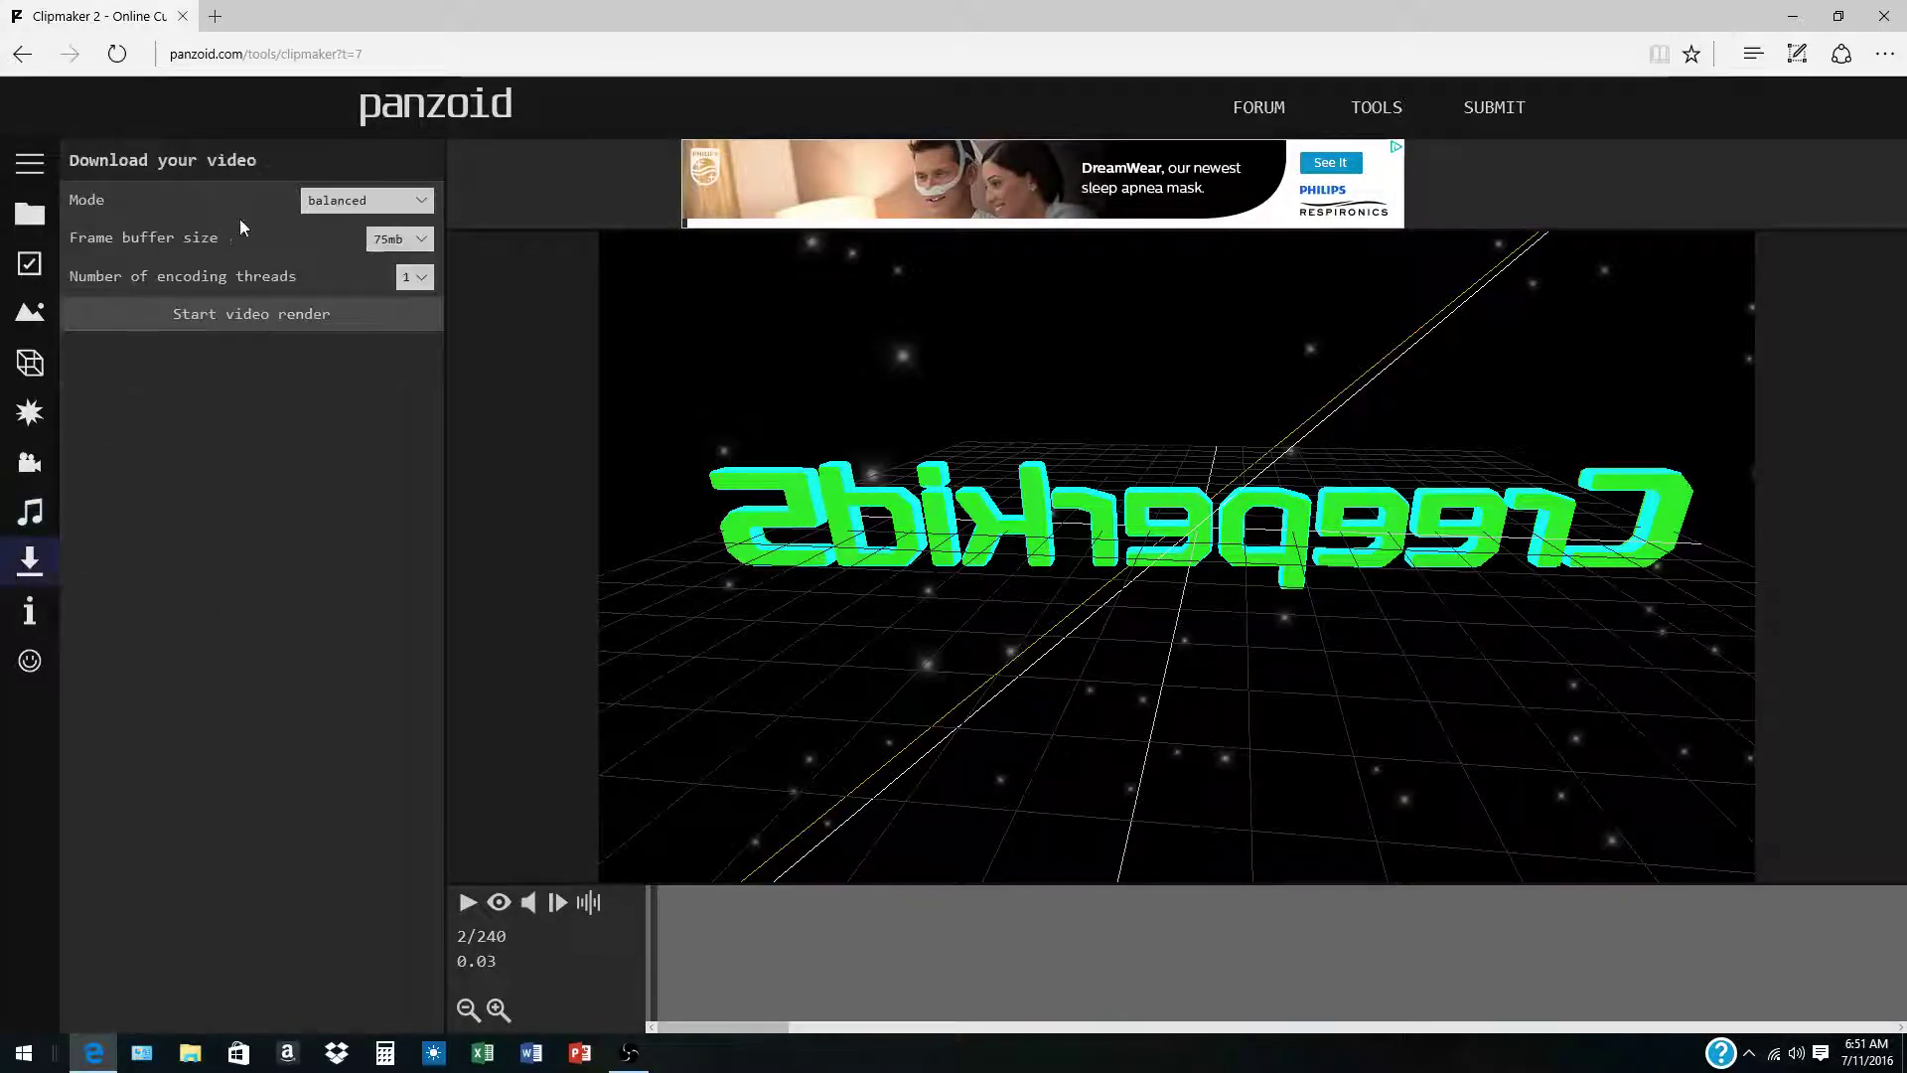
click(320, 201)
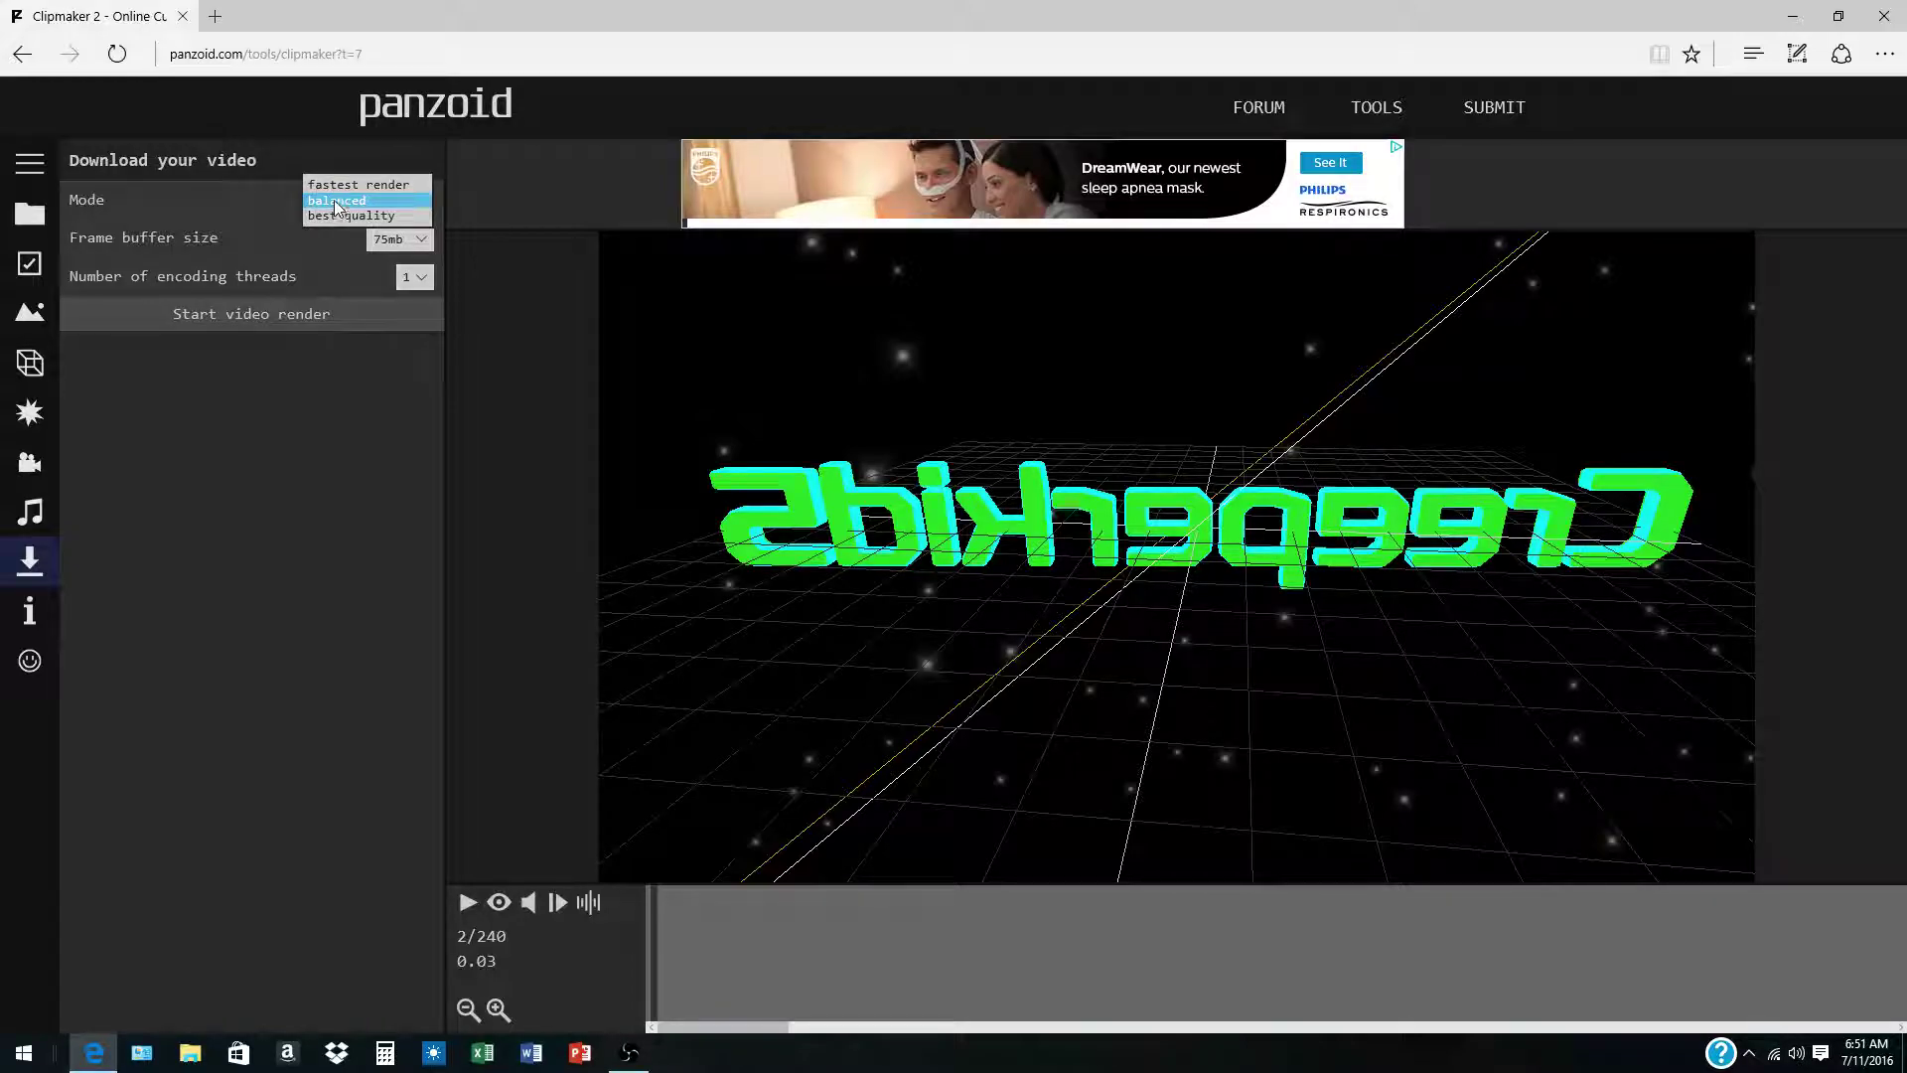
click(331, 215)
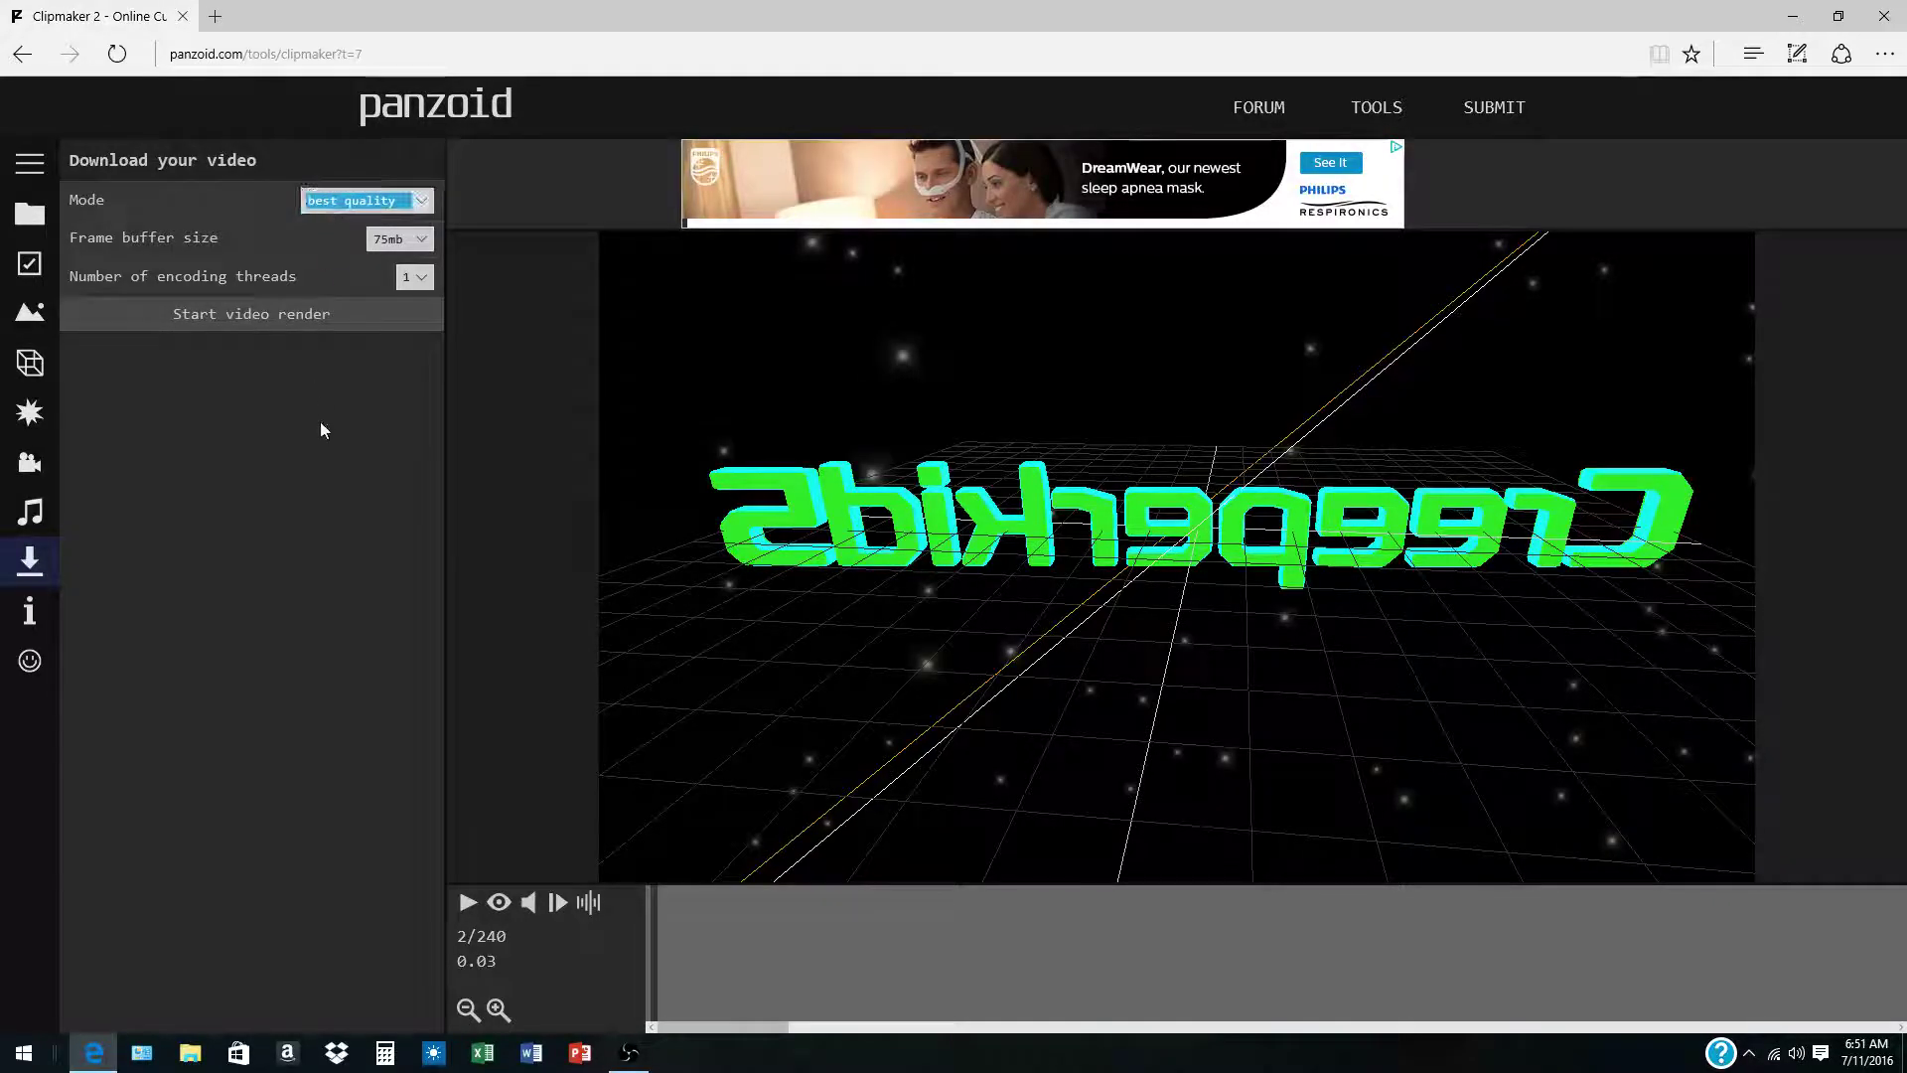
click(418, 240)
click(416, 240)
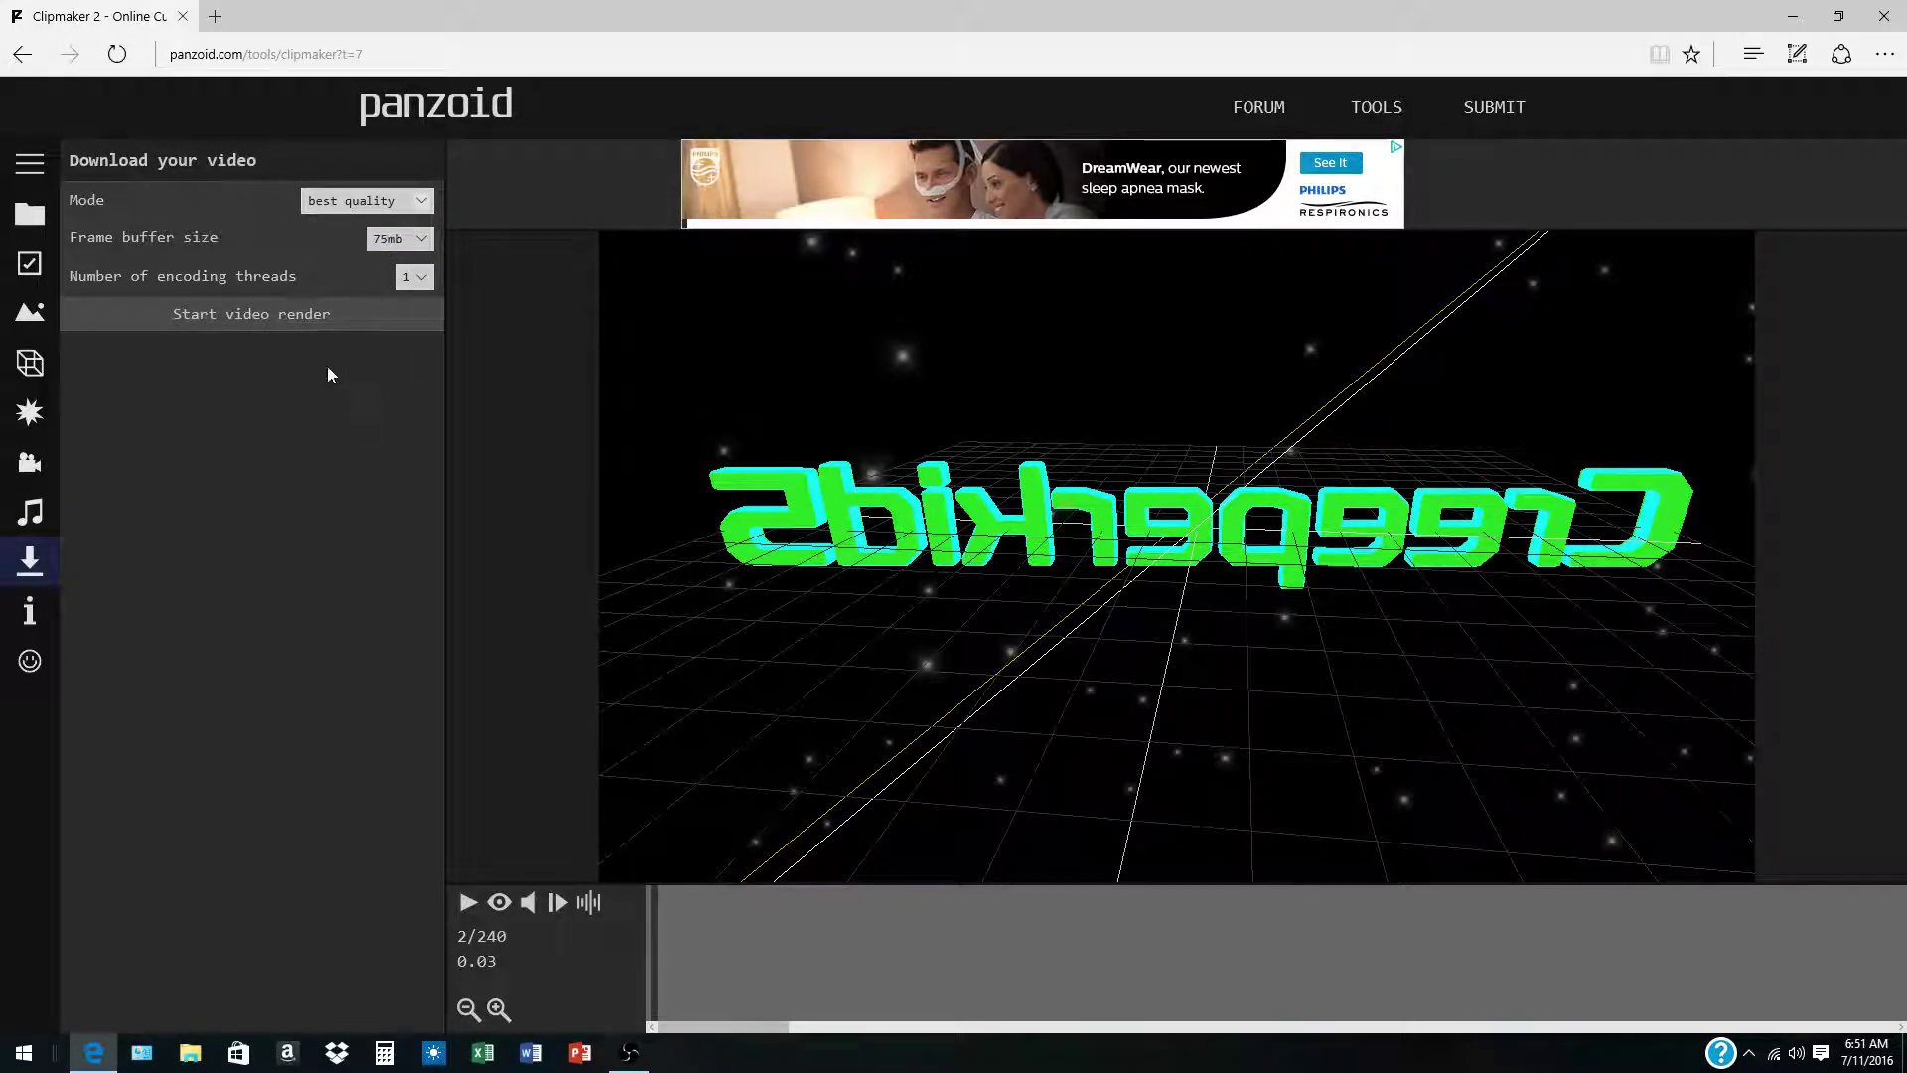
click(288, 320)
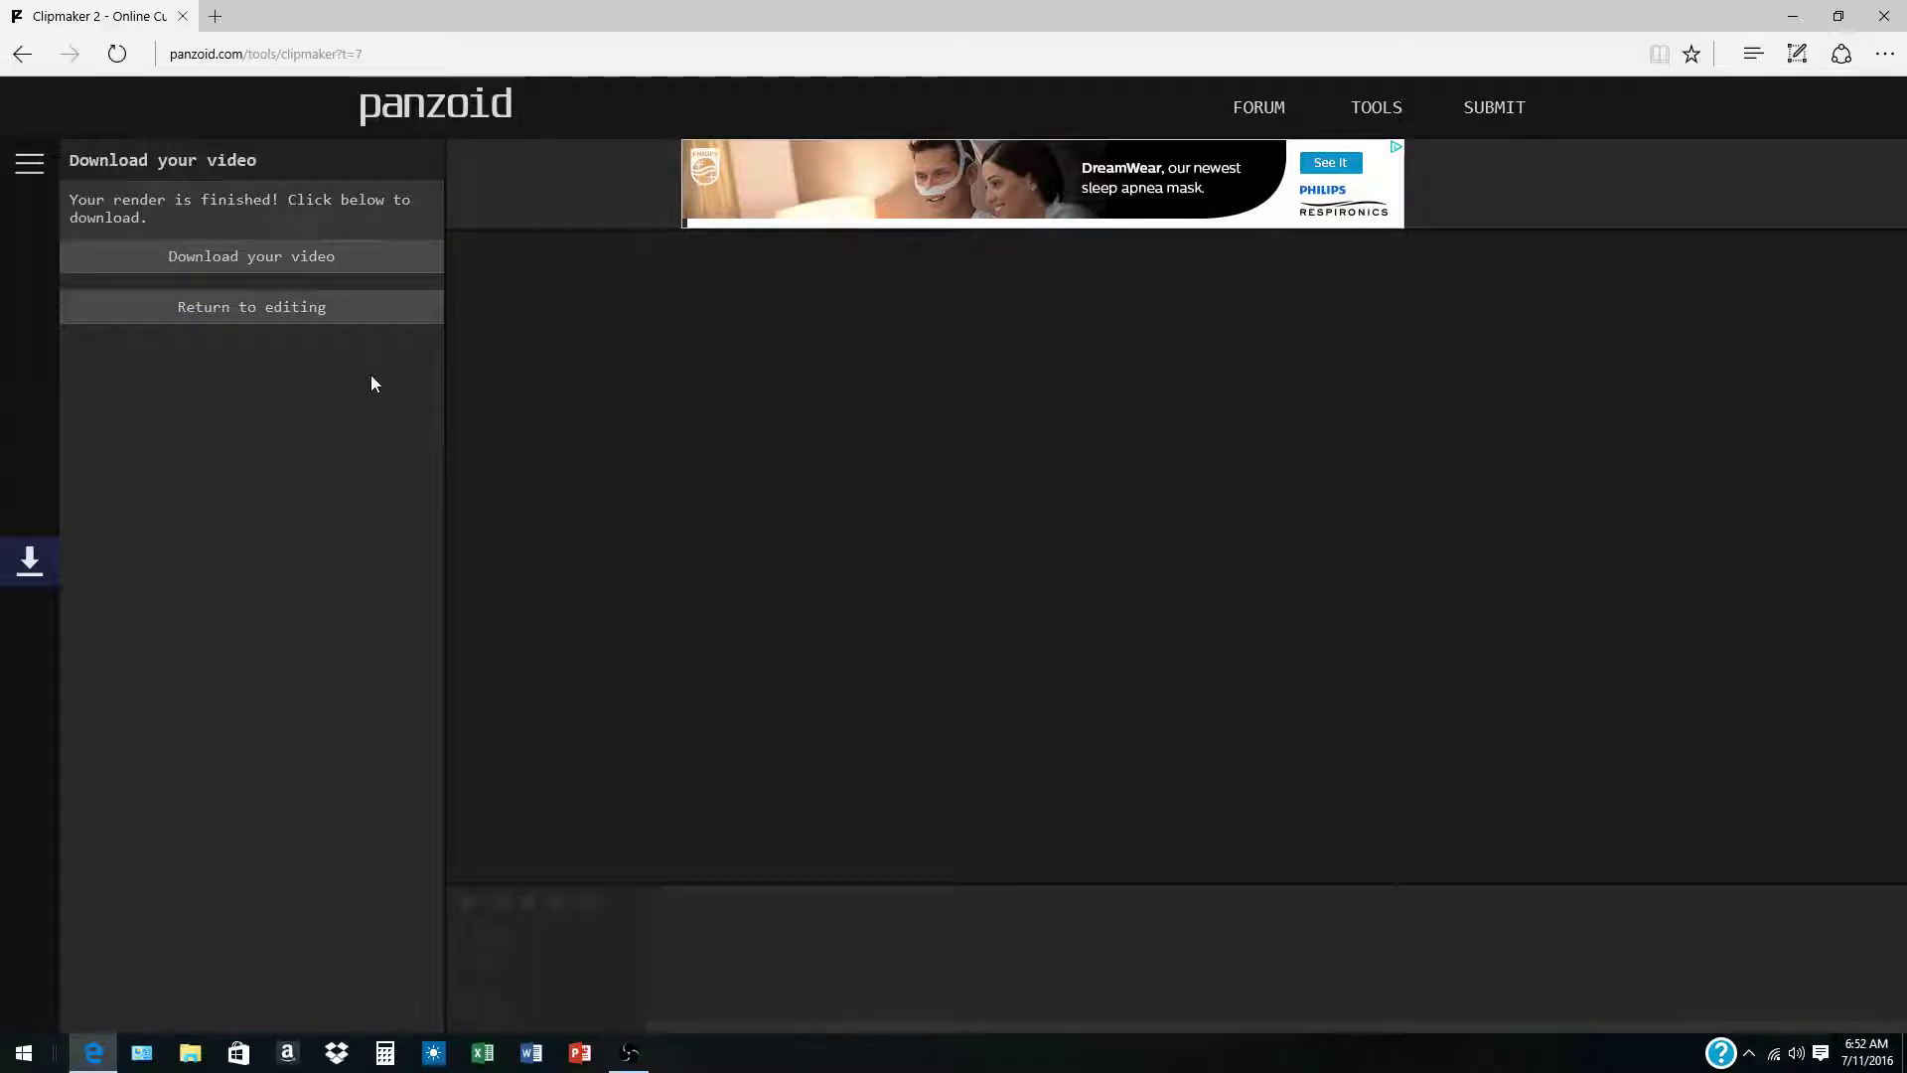
- Download the rendered video from Panzoid's download page as clipmaker (1).mp4
click(331, 270)
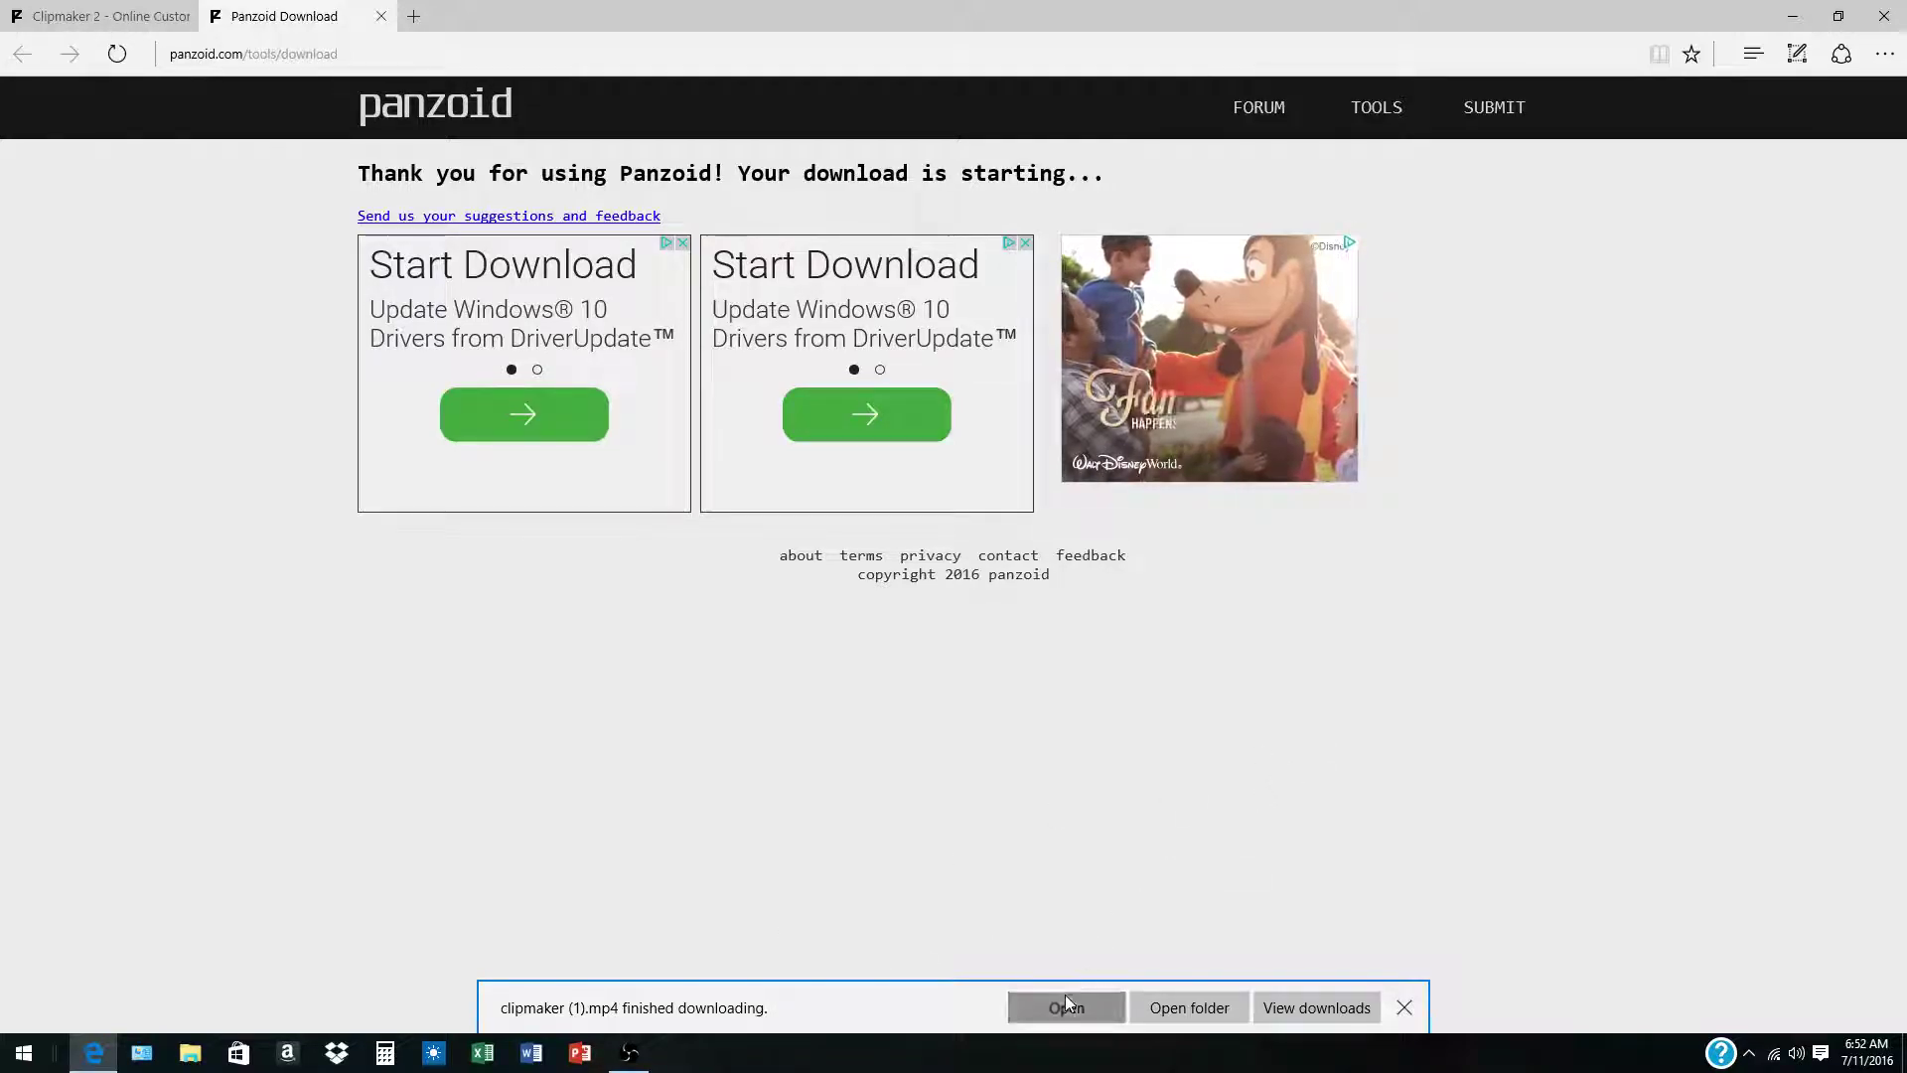
- Play clipmaker (1) in Movies & TV, close the player, then close Edge with all tabs
click(1065, 997)
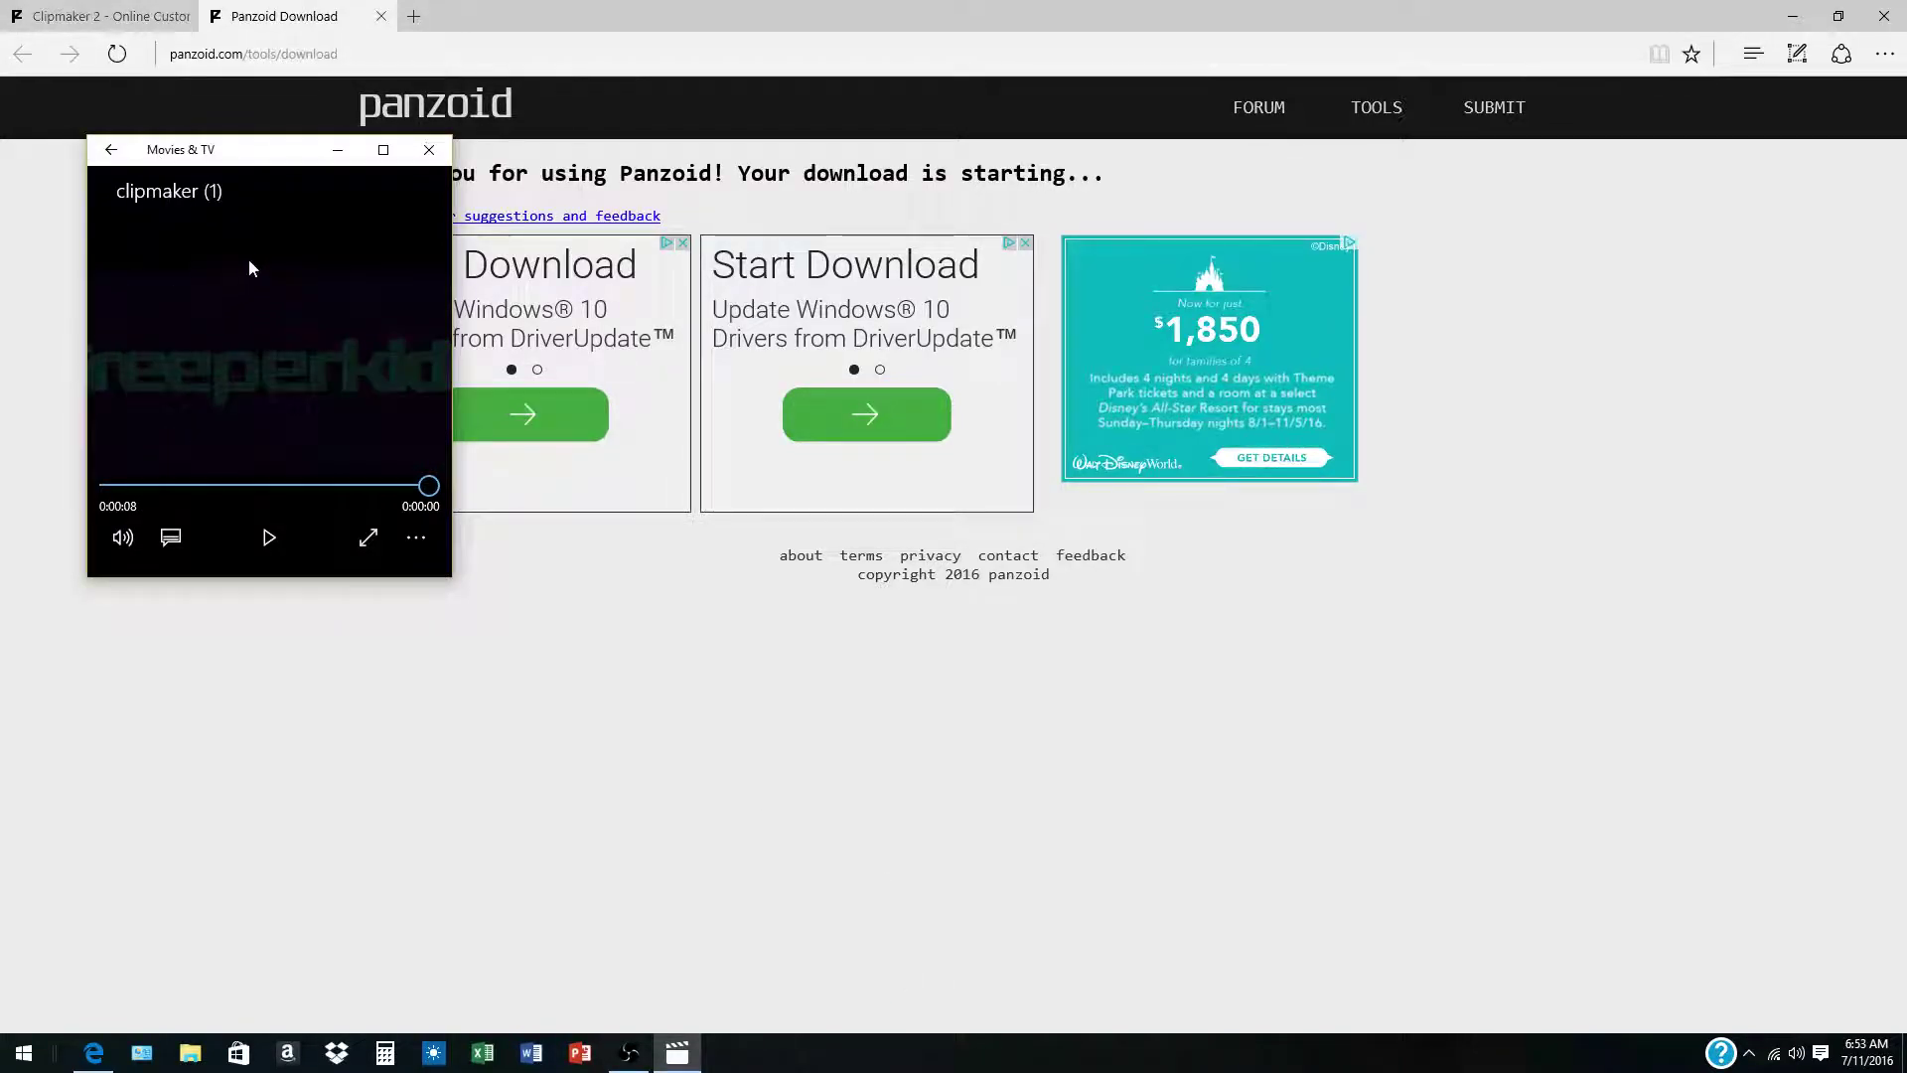
click(429, 149)
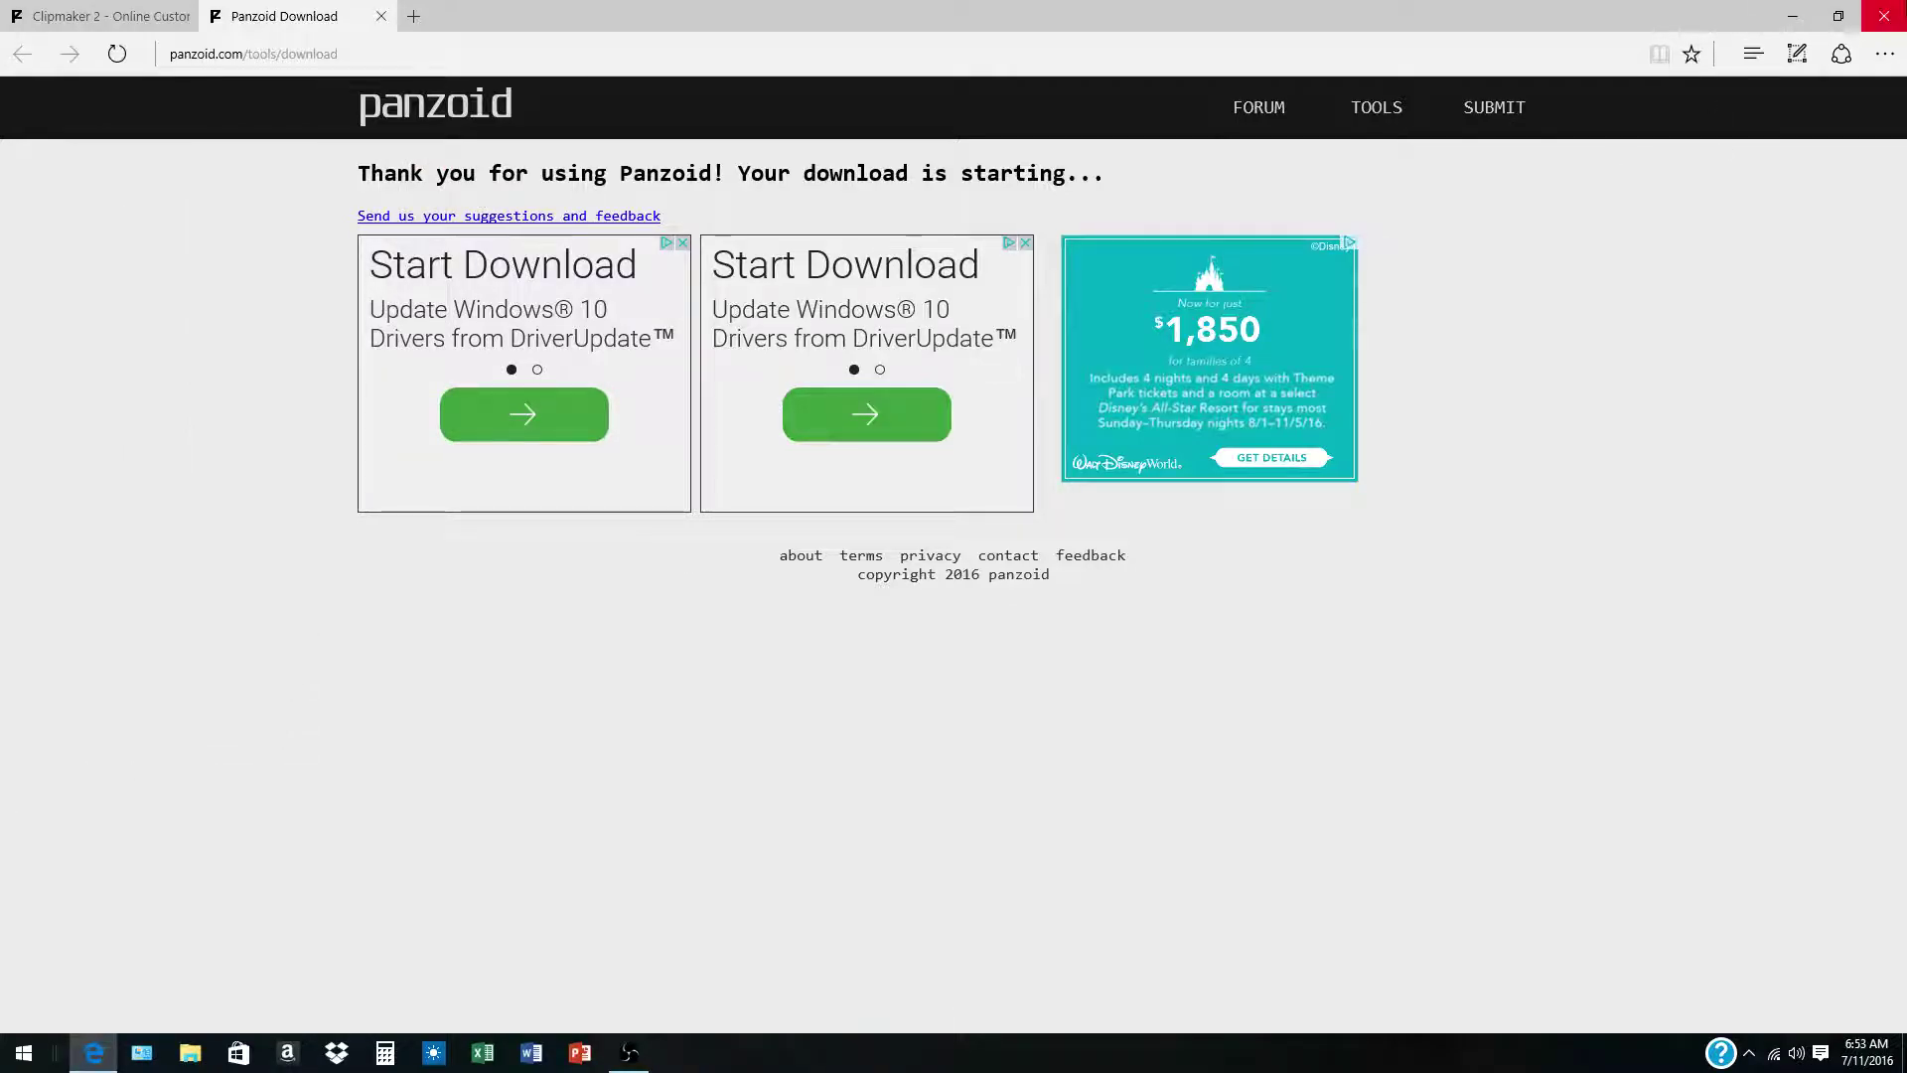
click(1884, 16)
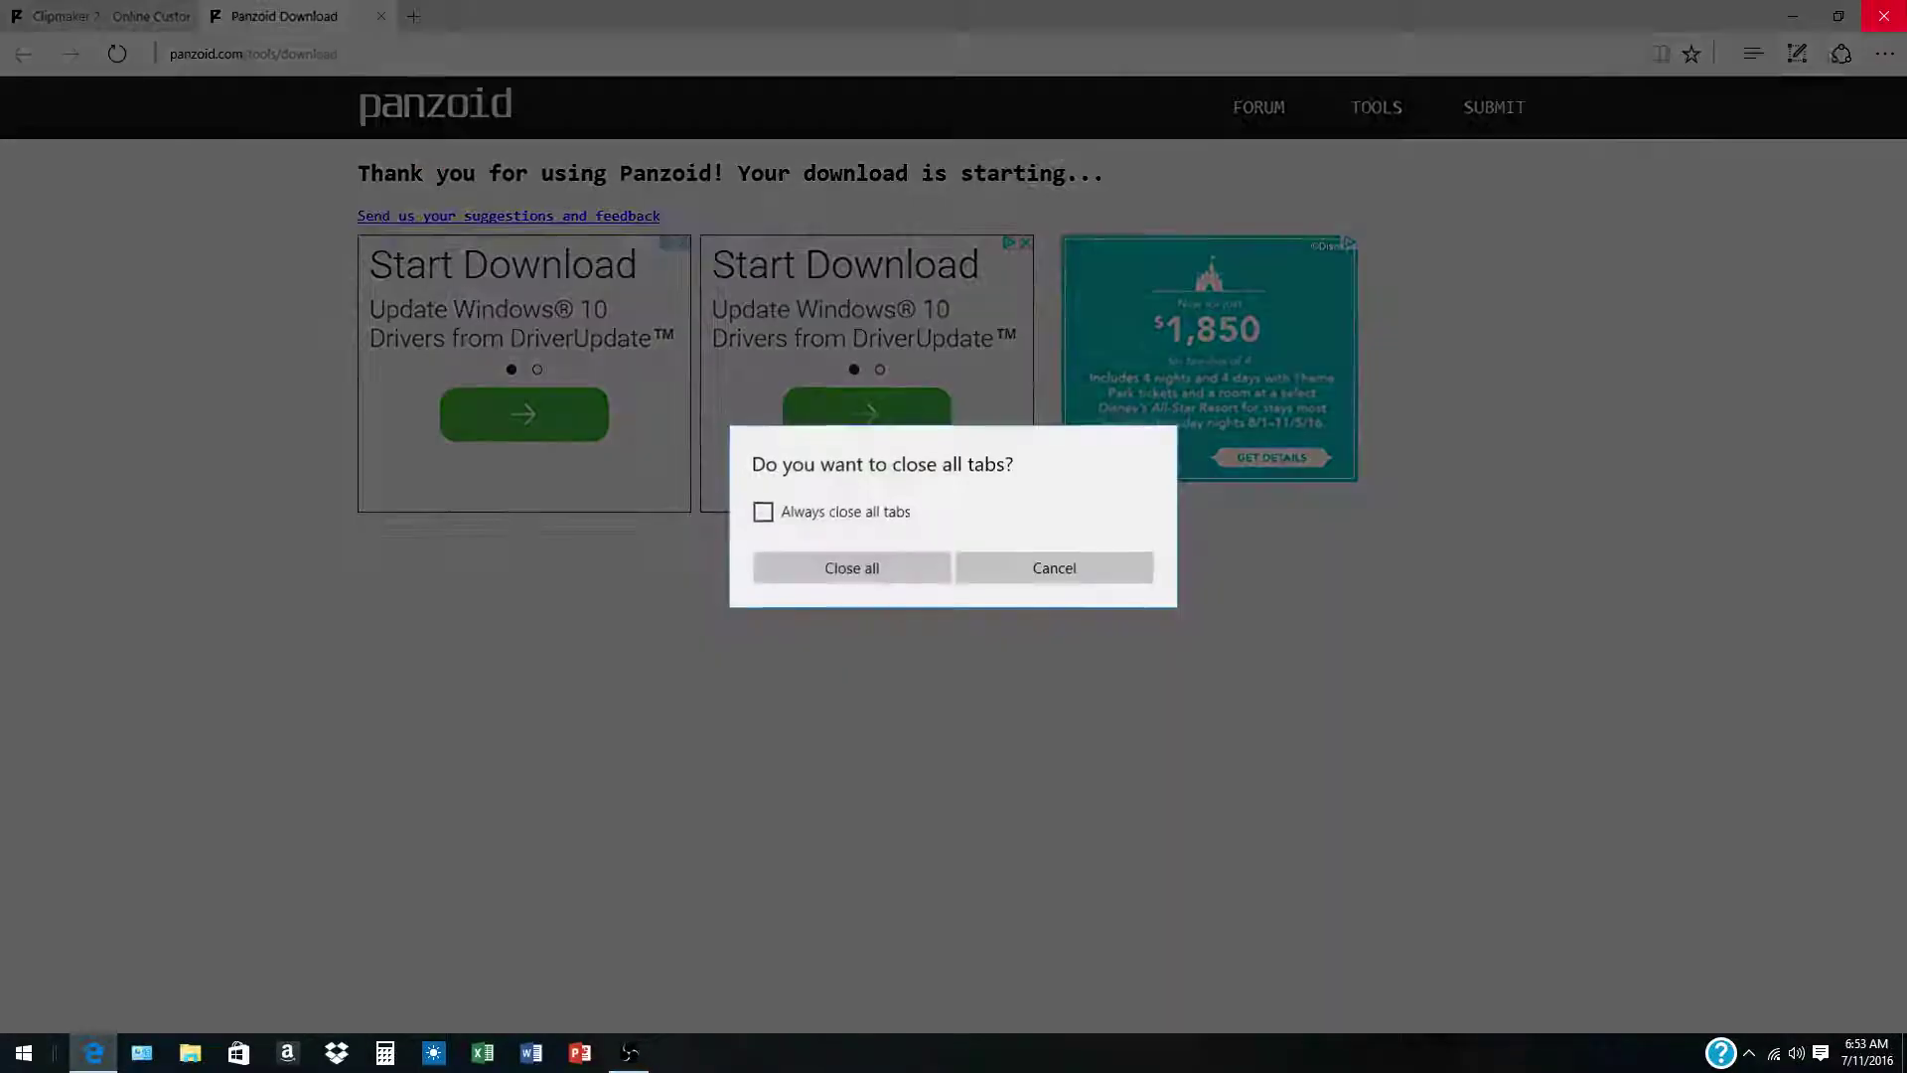
click(834, 566)
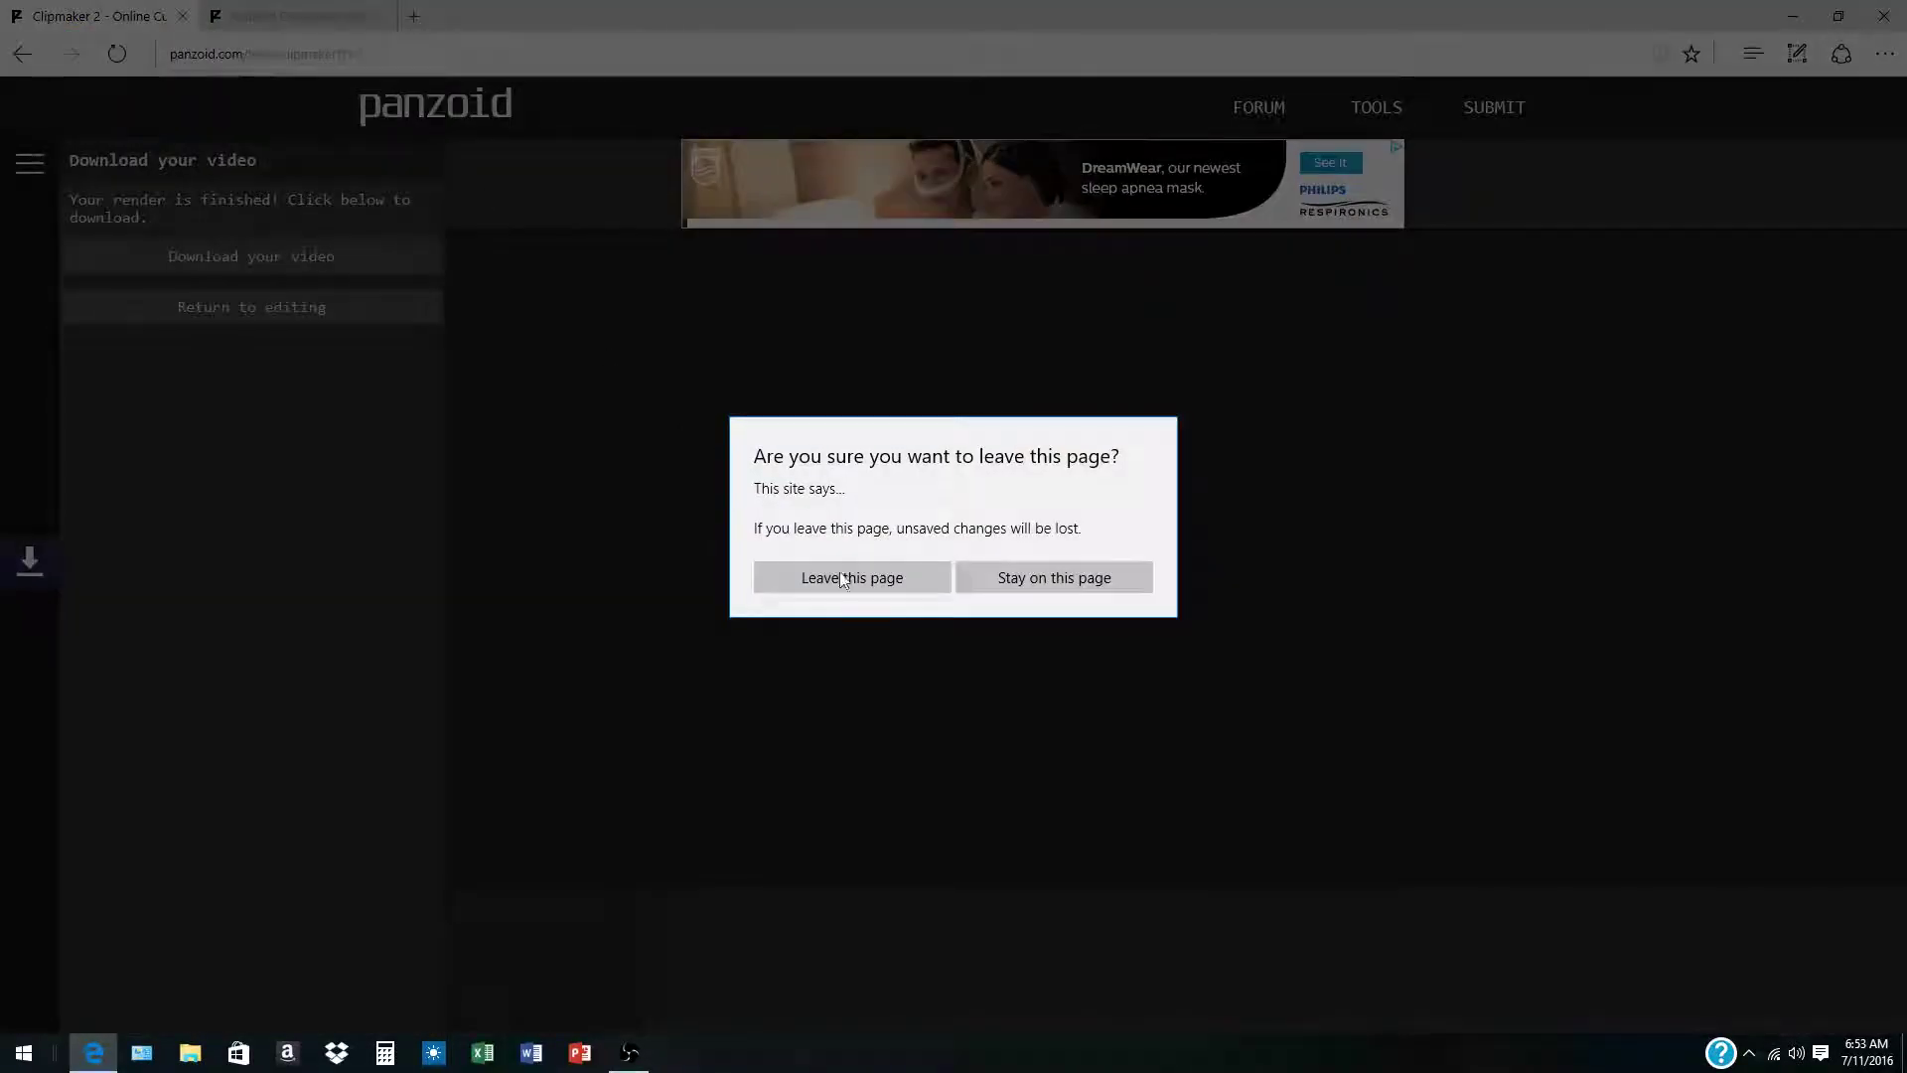
click(842, 579)
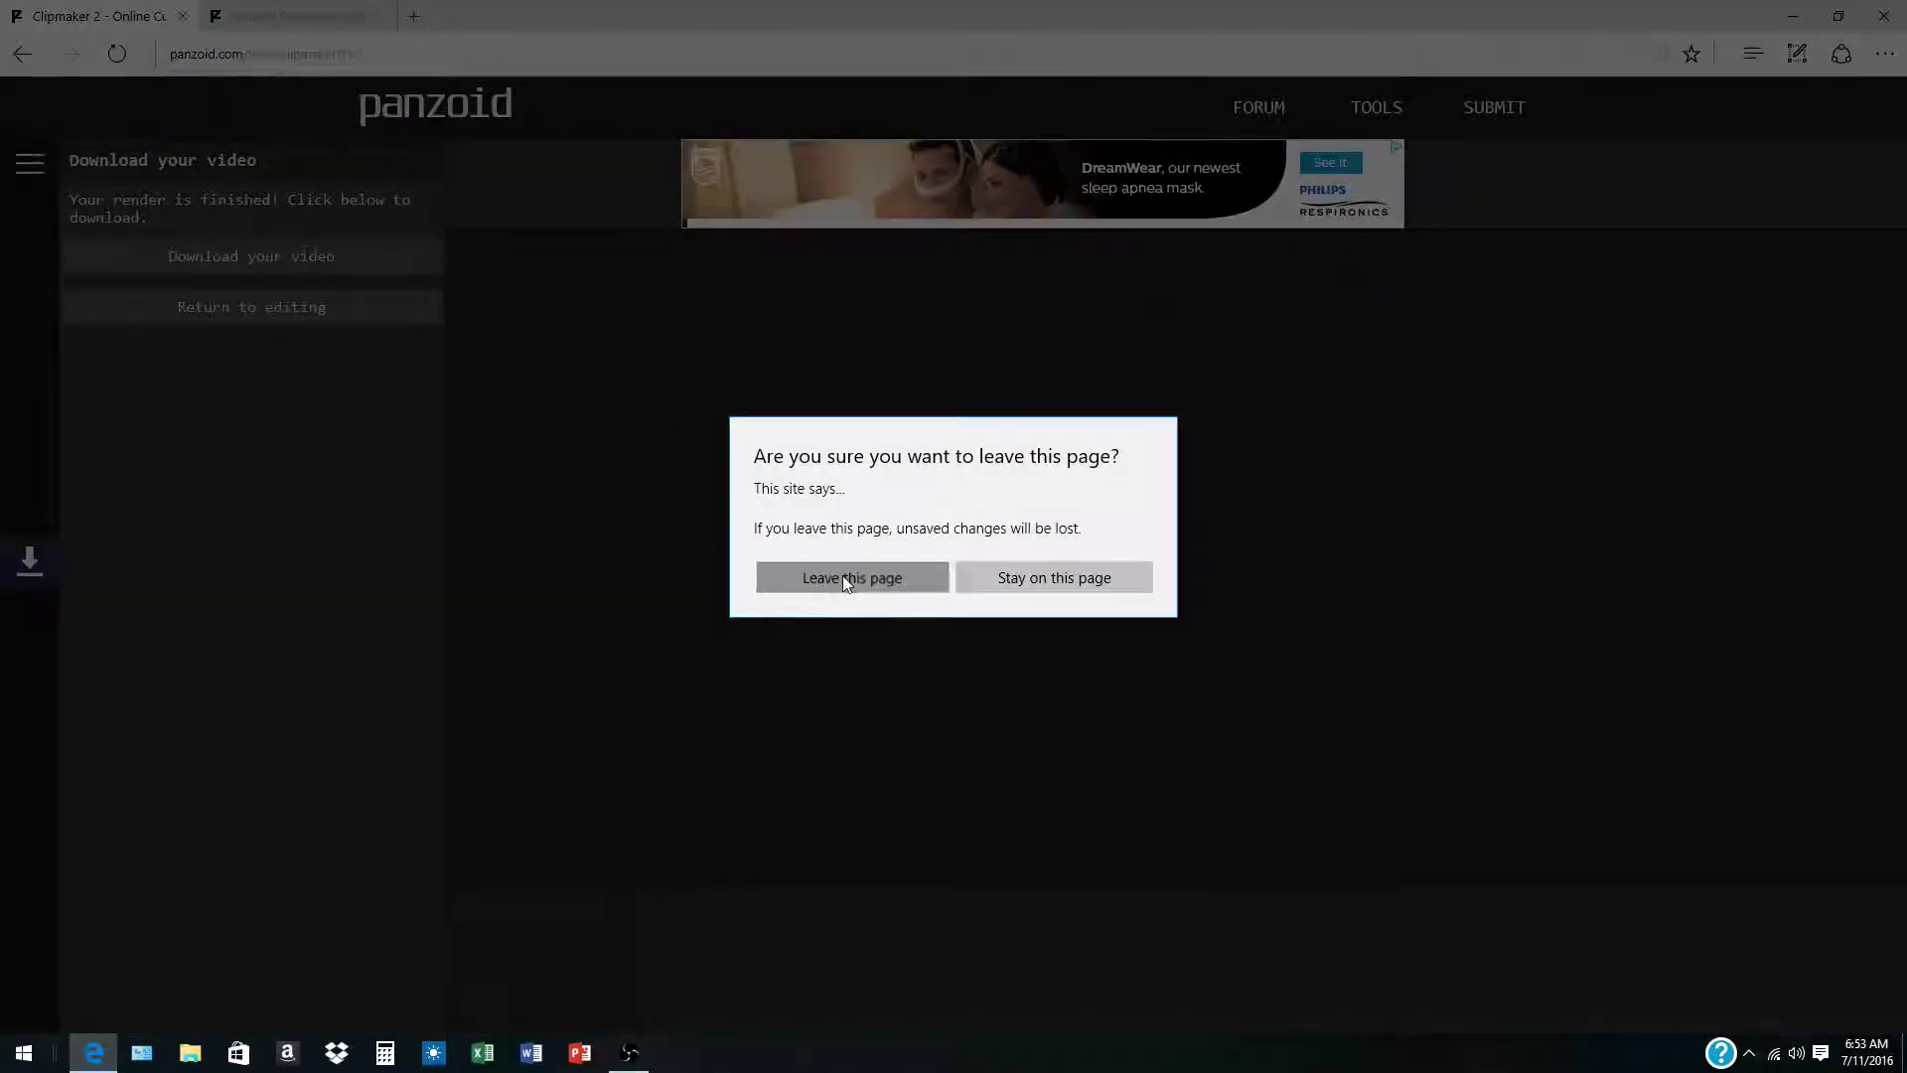
click(141, 1052)
click(1412, 411)
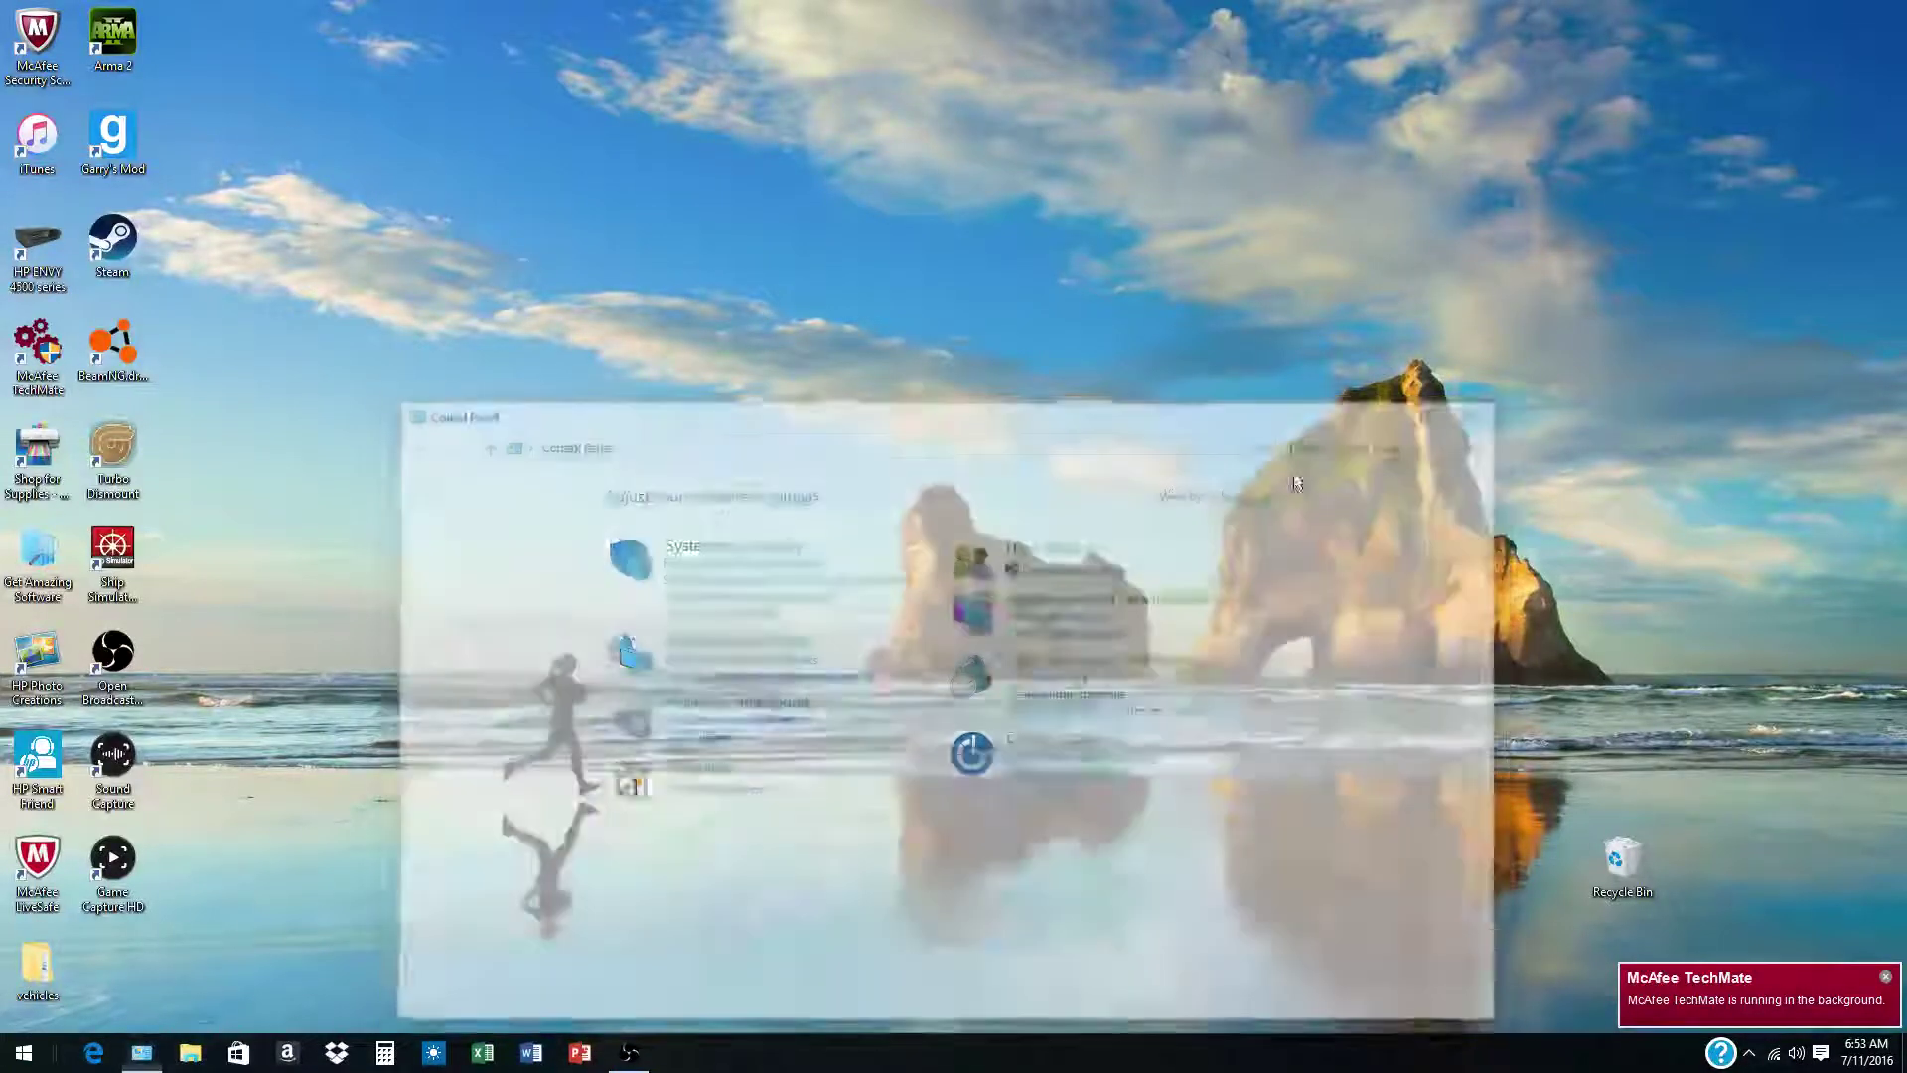
click(189, 1053)
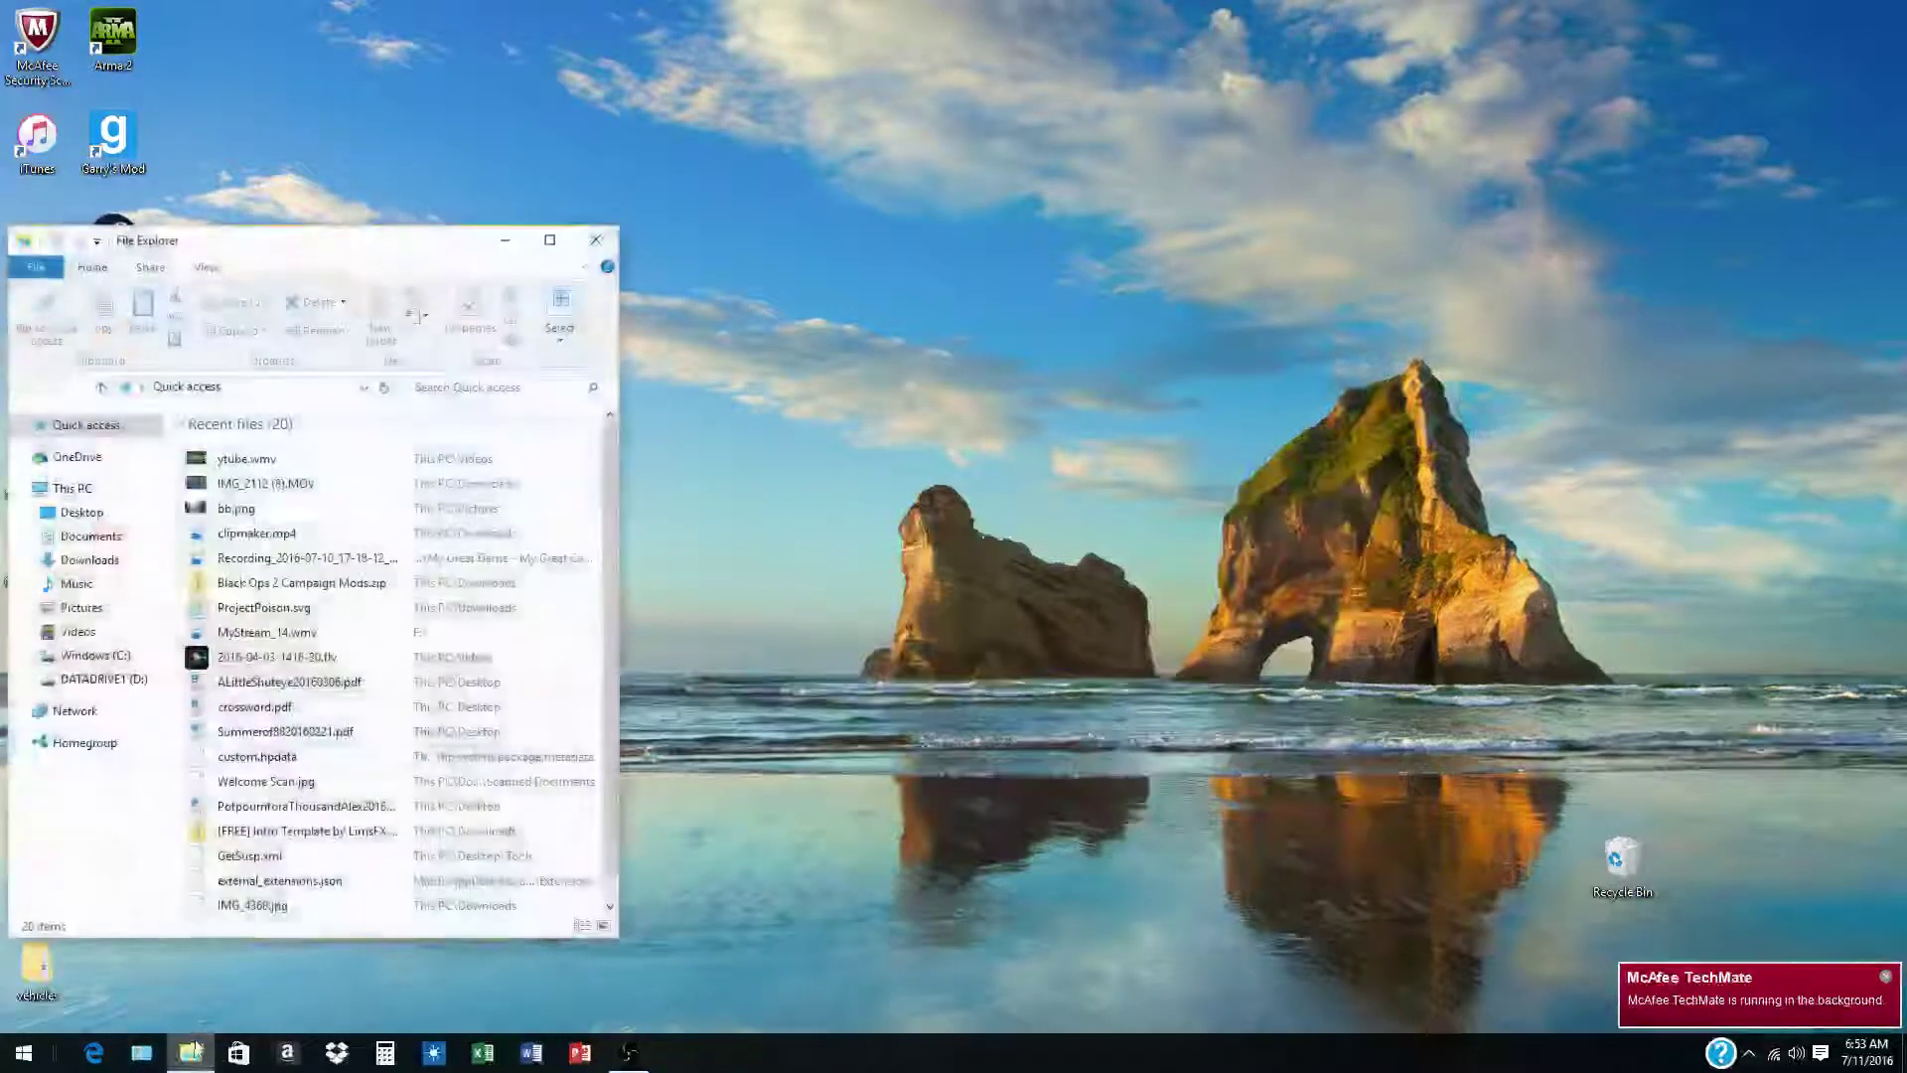
click(89, 561)
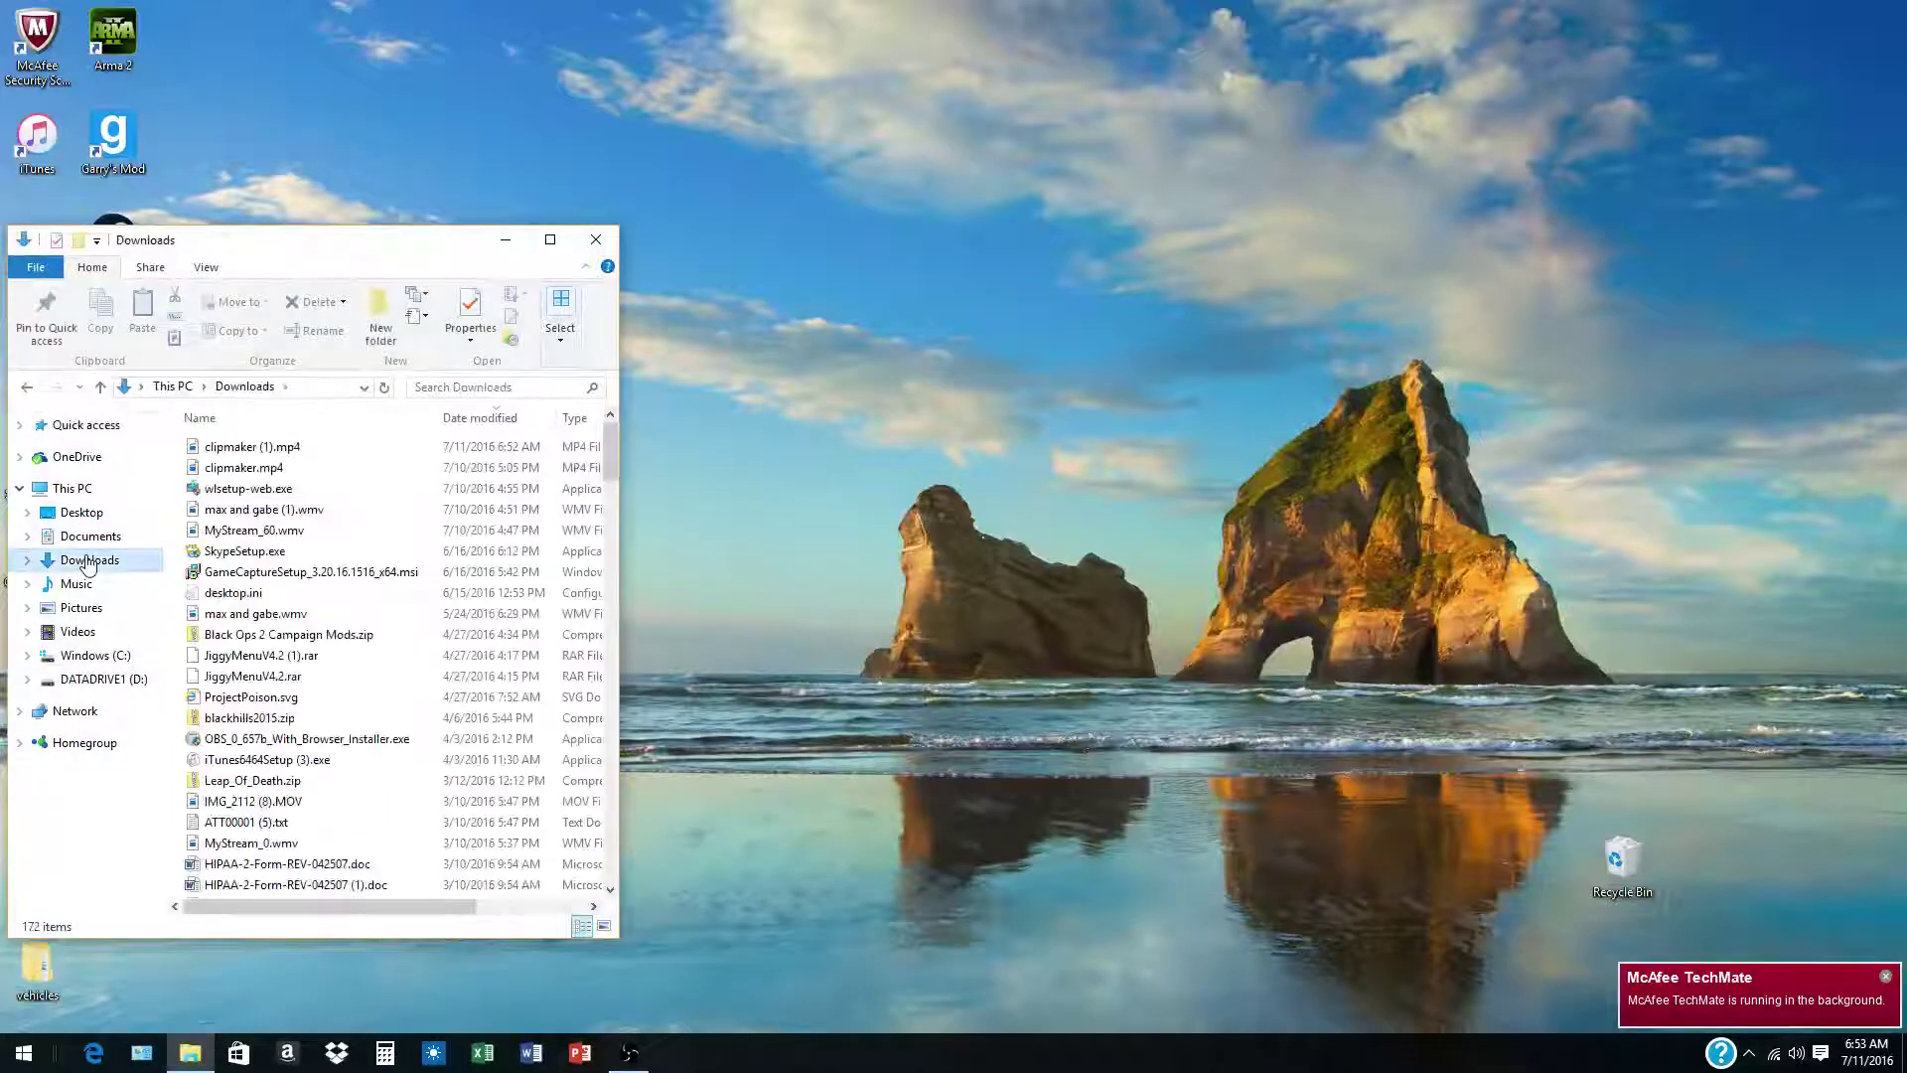
click(327, 449)
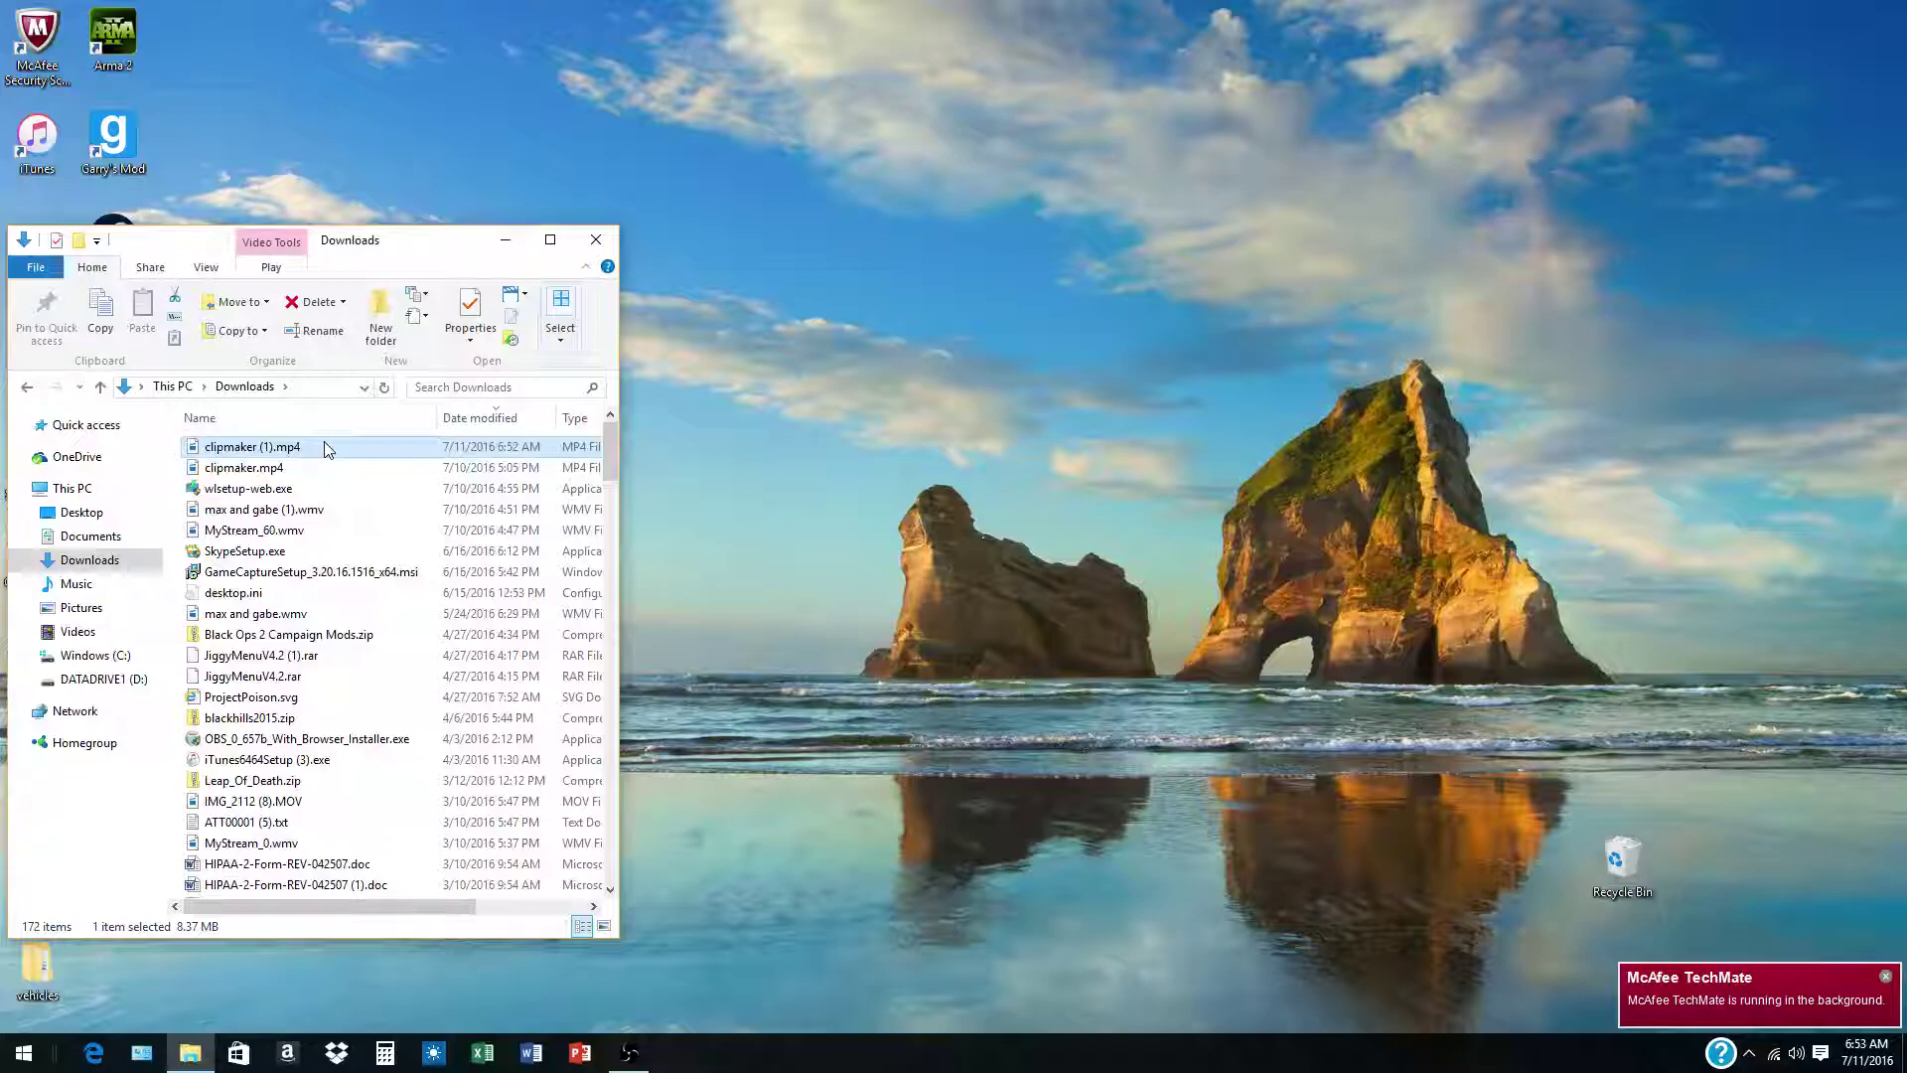
double_click(397, 444)
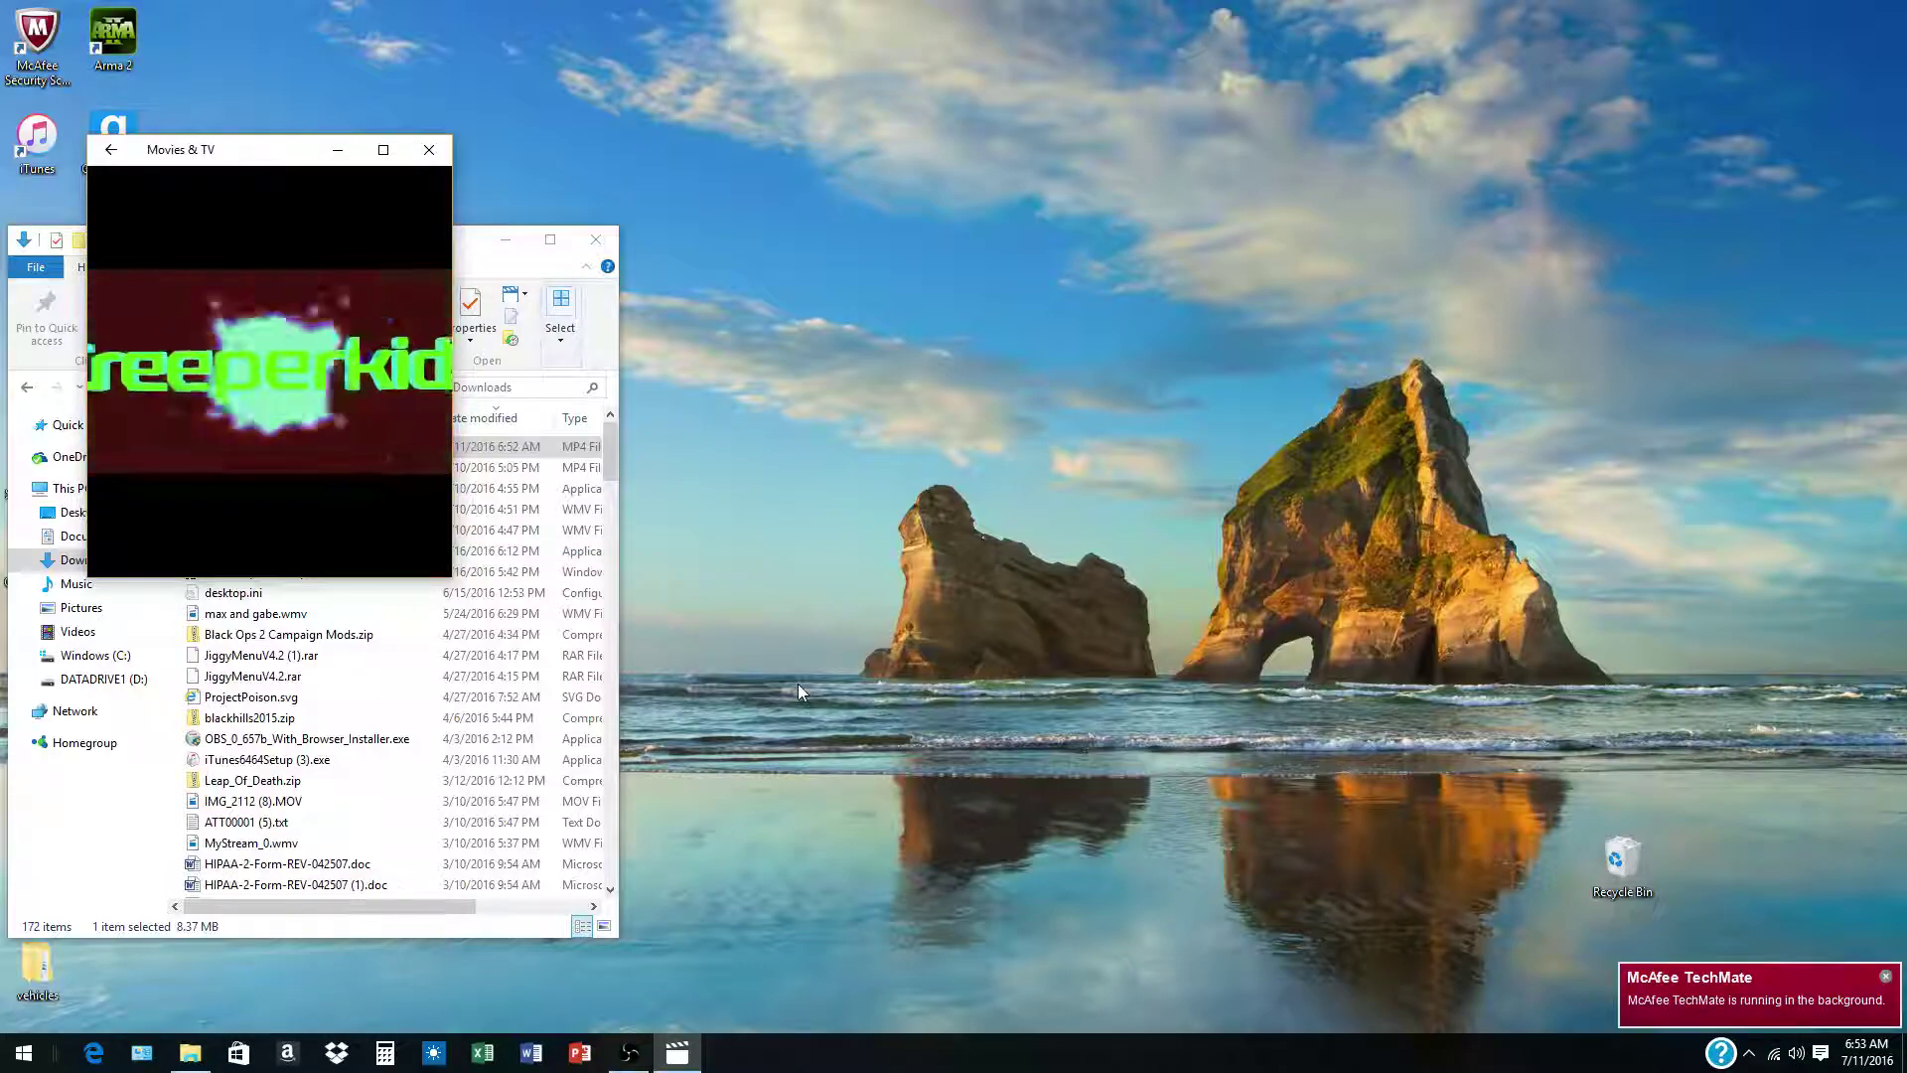
click(441, 161)
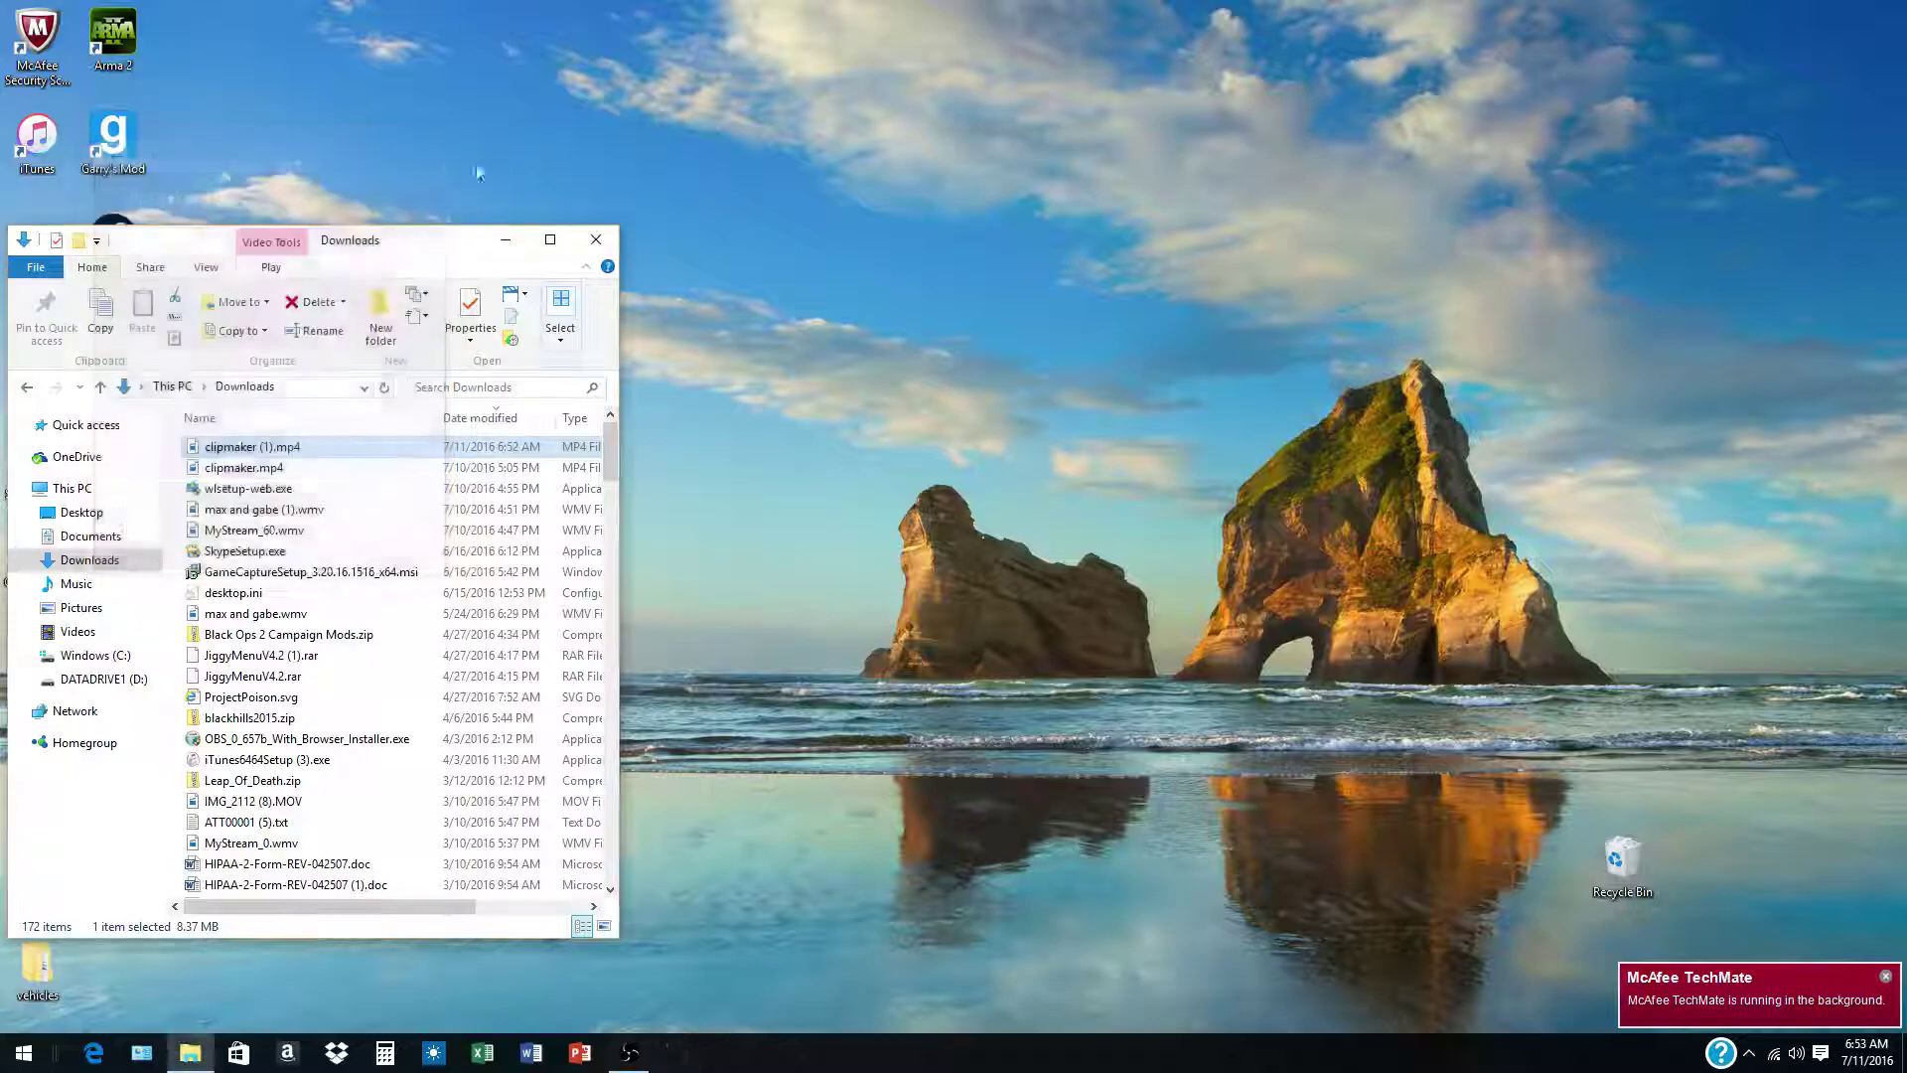
click(596, 240)
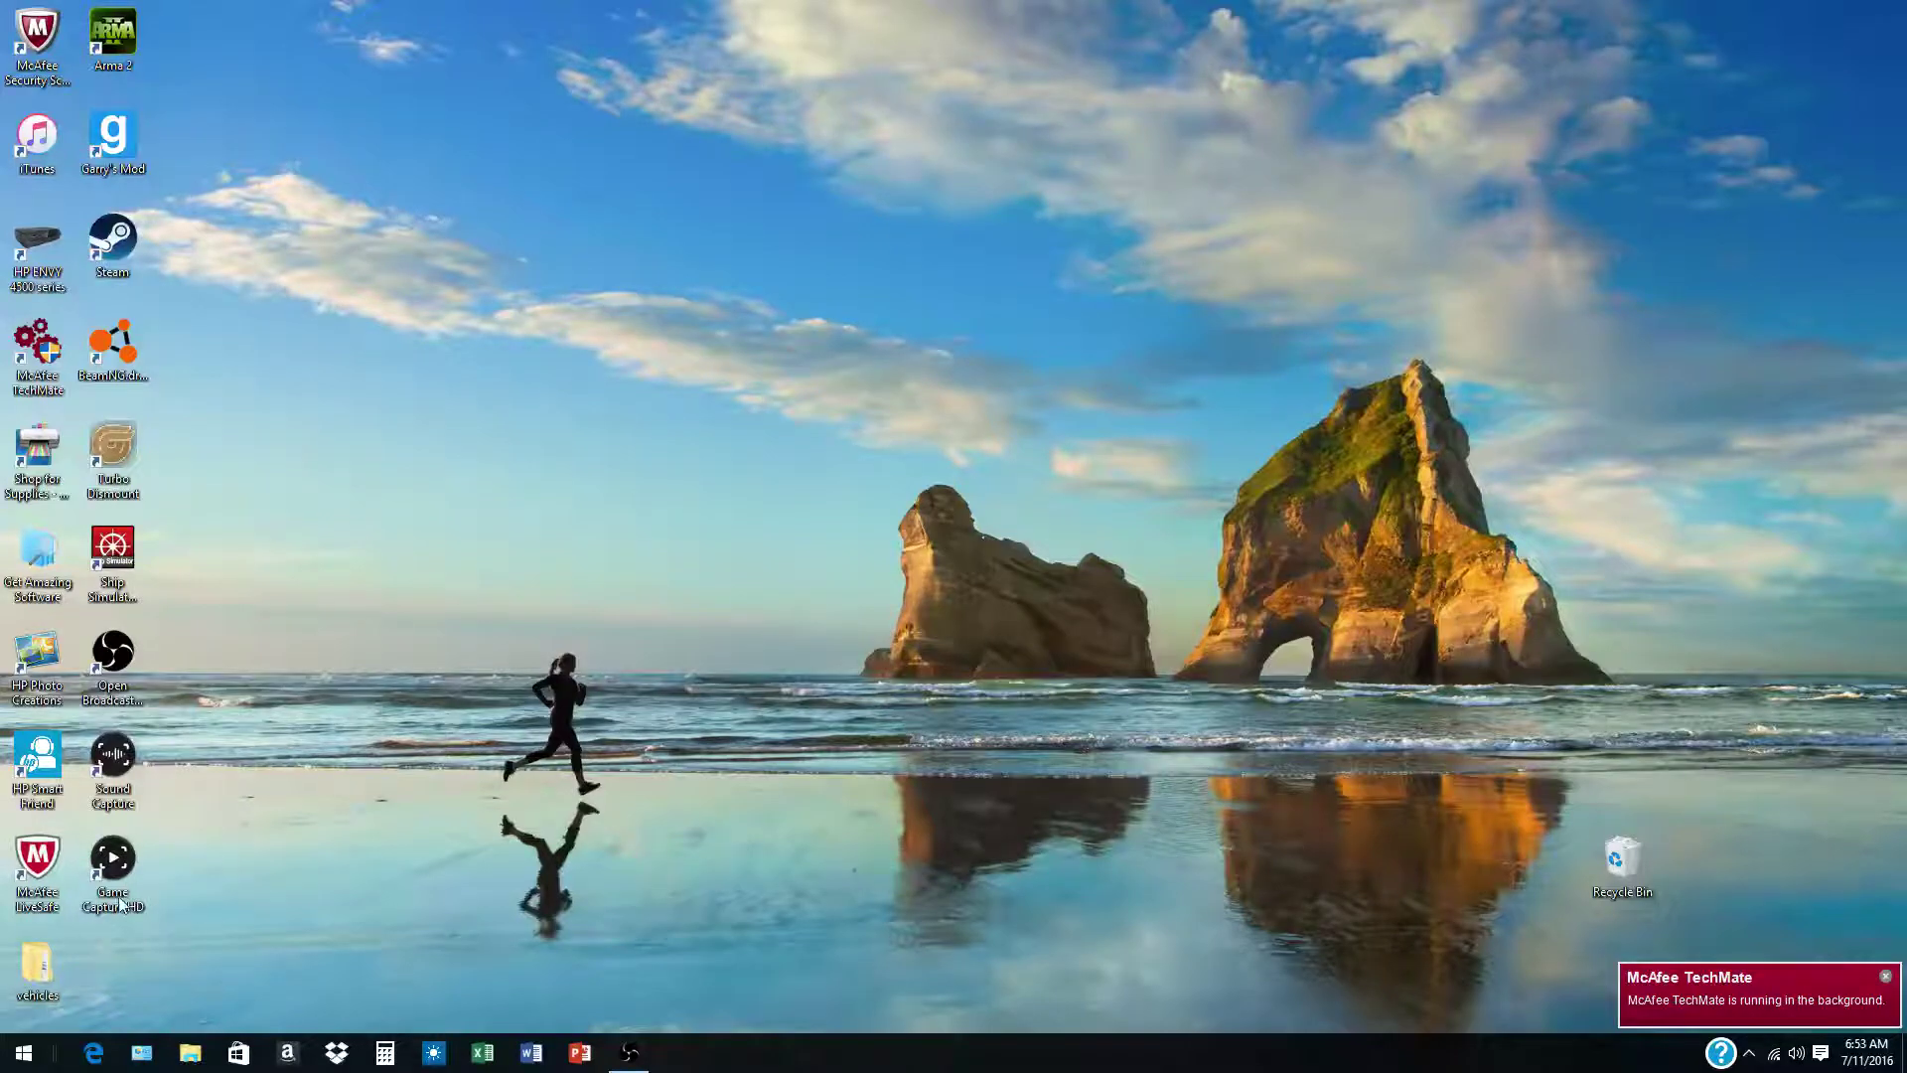
click(188, 1054)
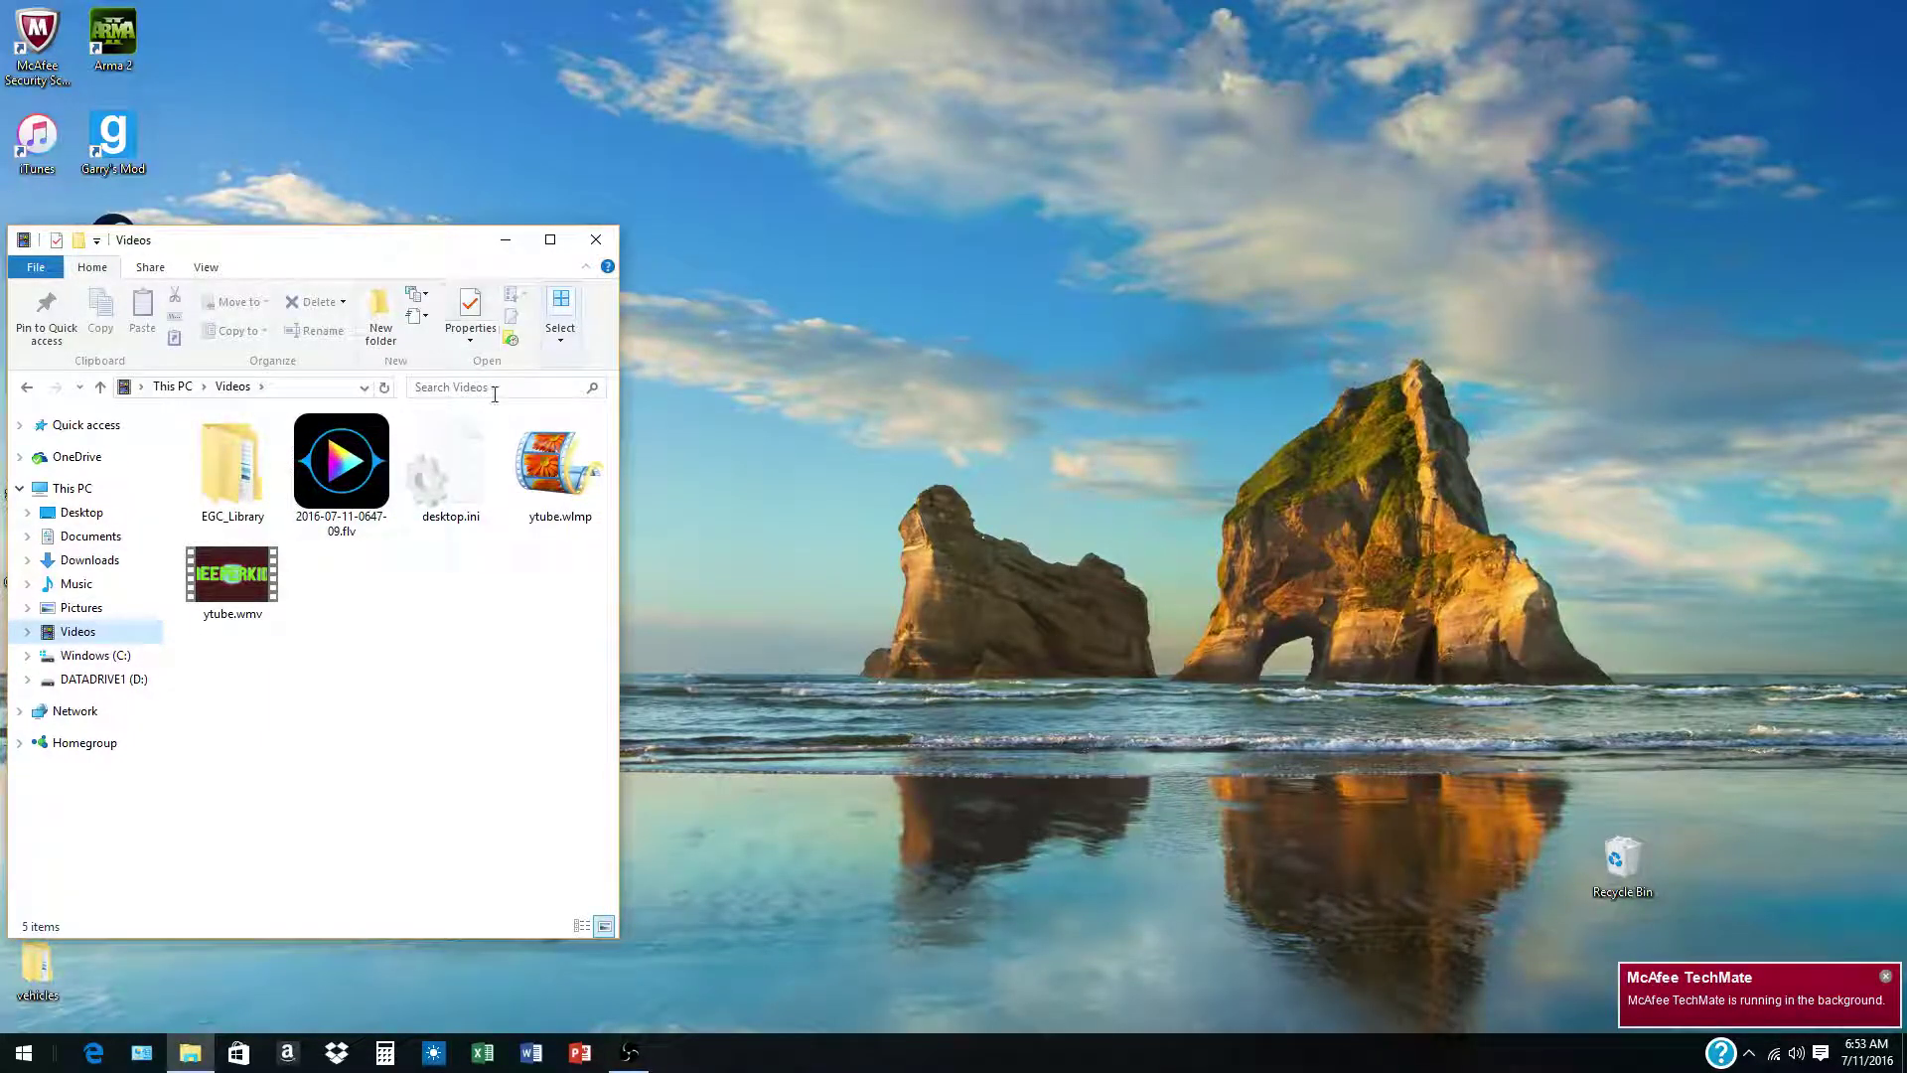
click(596, 239)
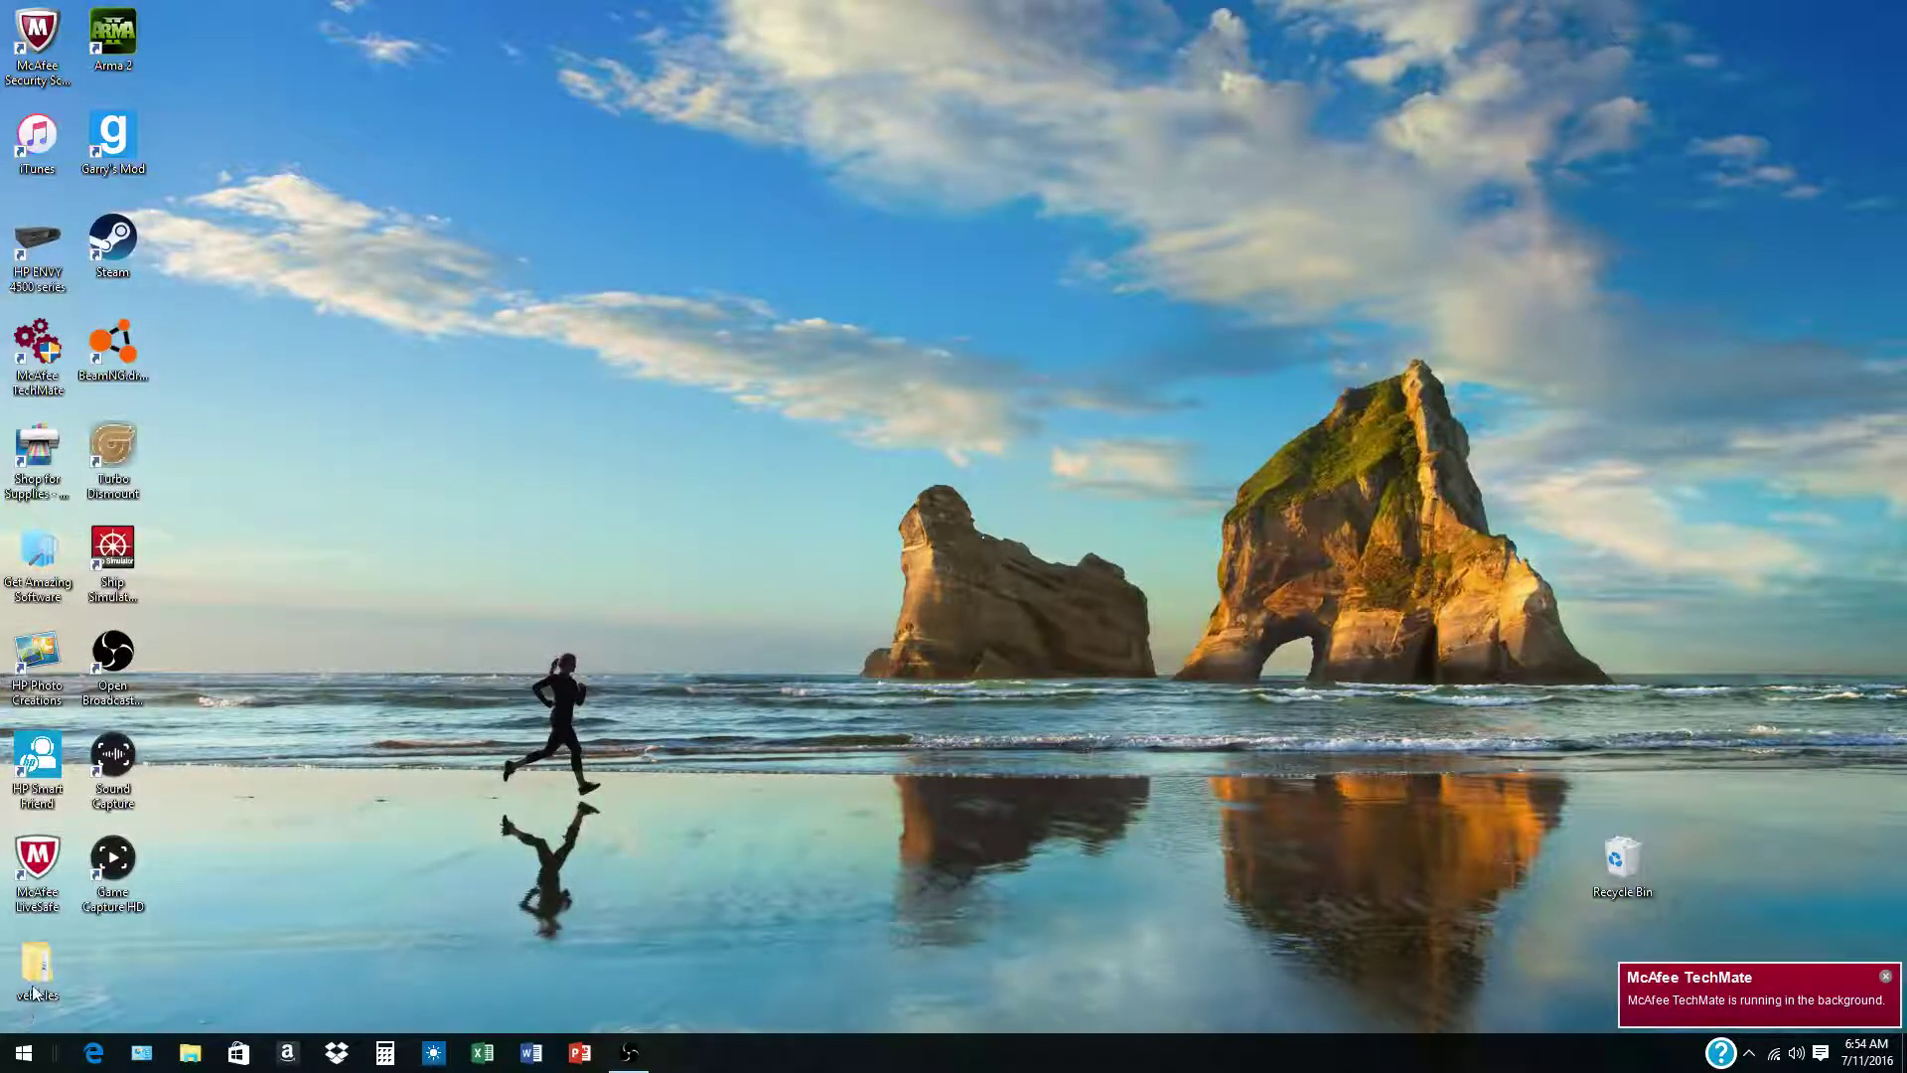
- Launch Movie Maker from the Start menu's All apps list under M
click(37, 1053)
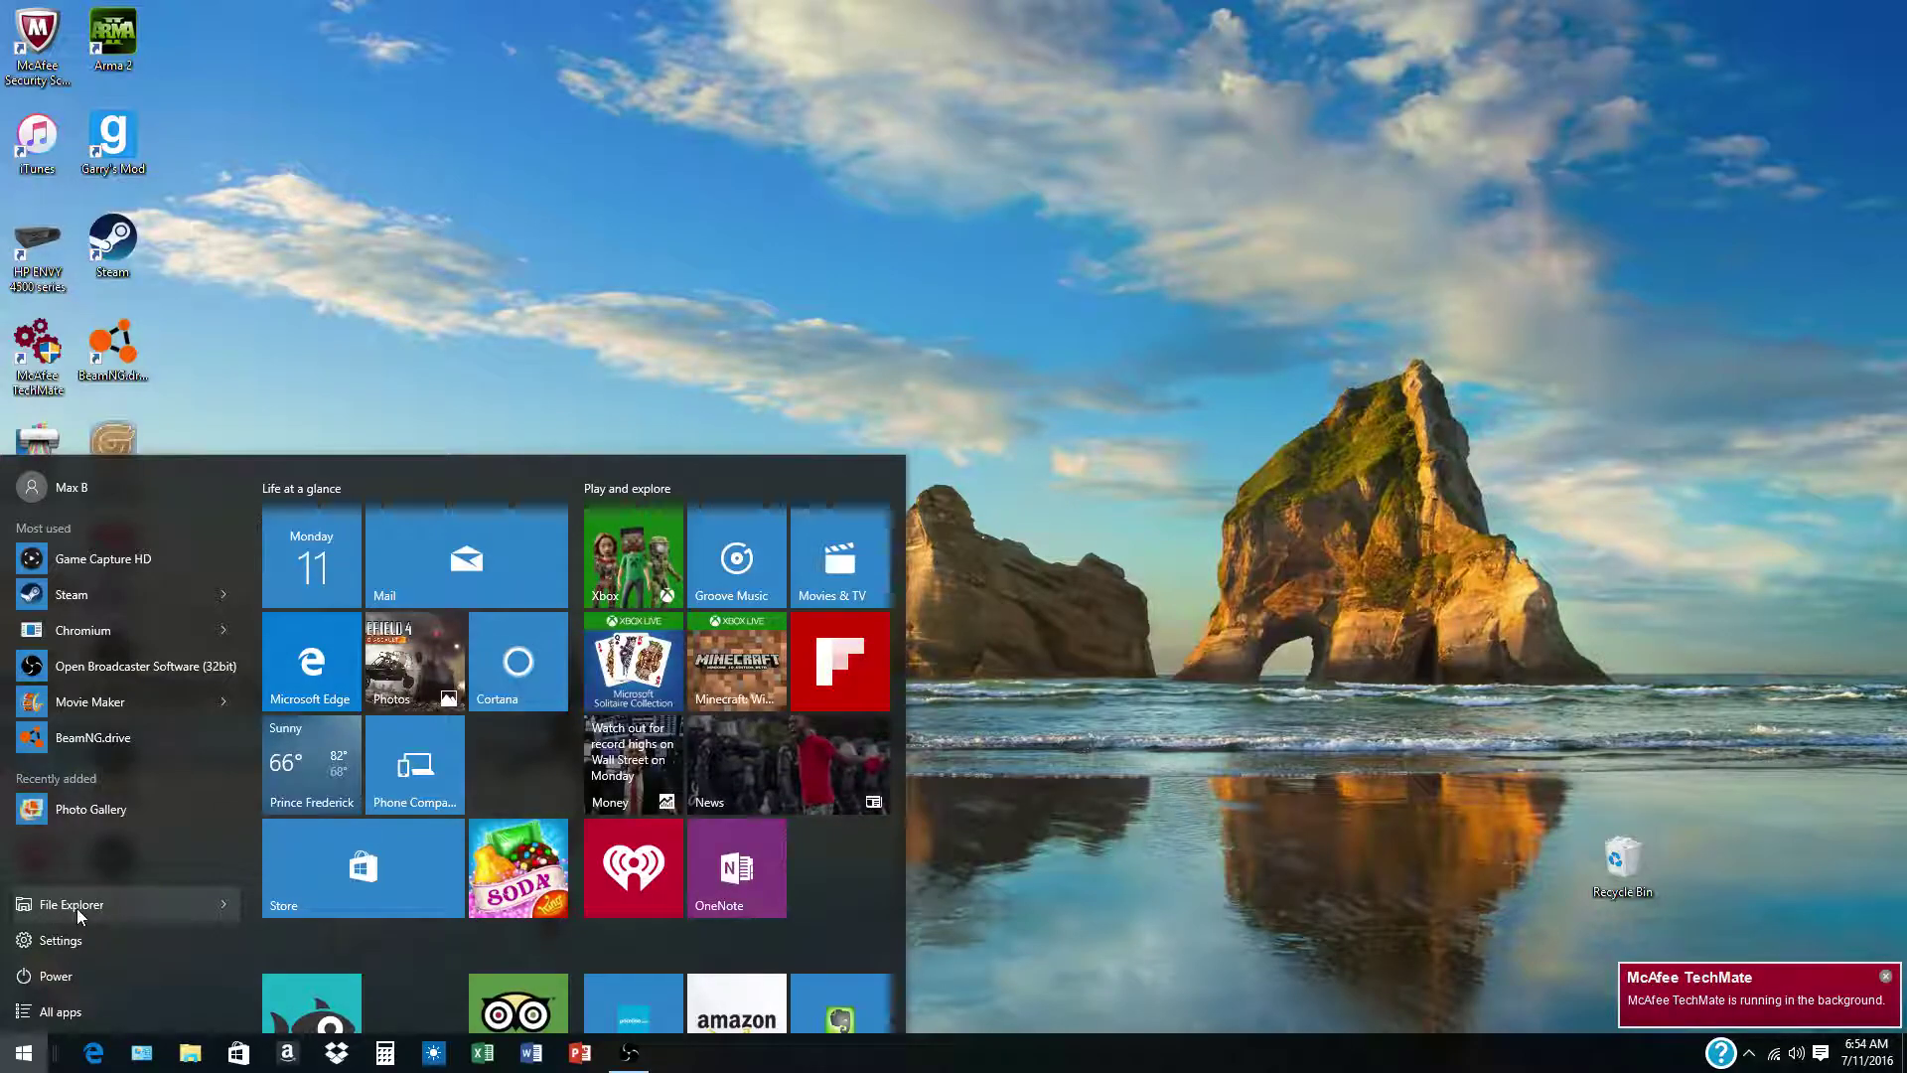
click(72, 1013)
scroll(32, 791, down, 4)
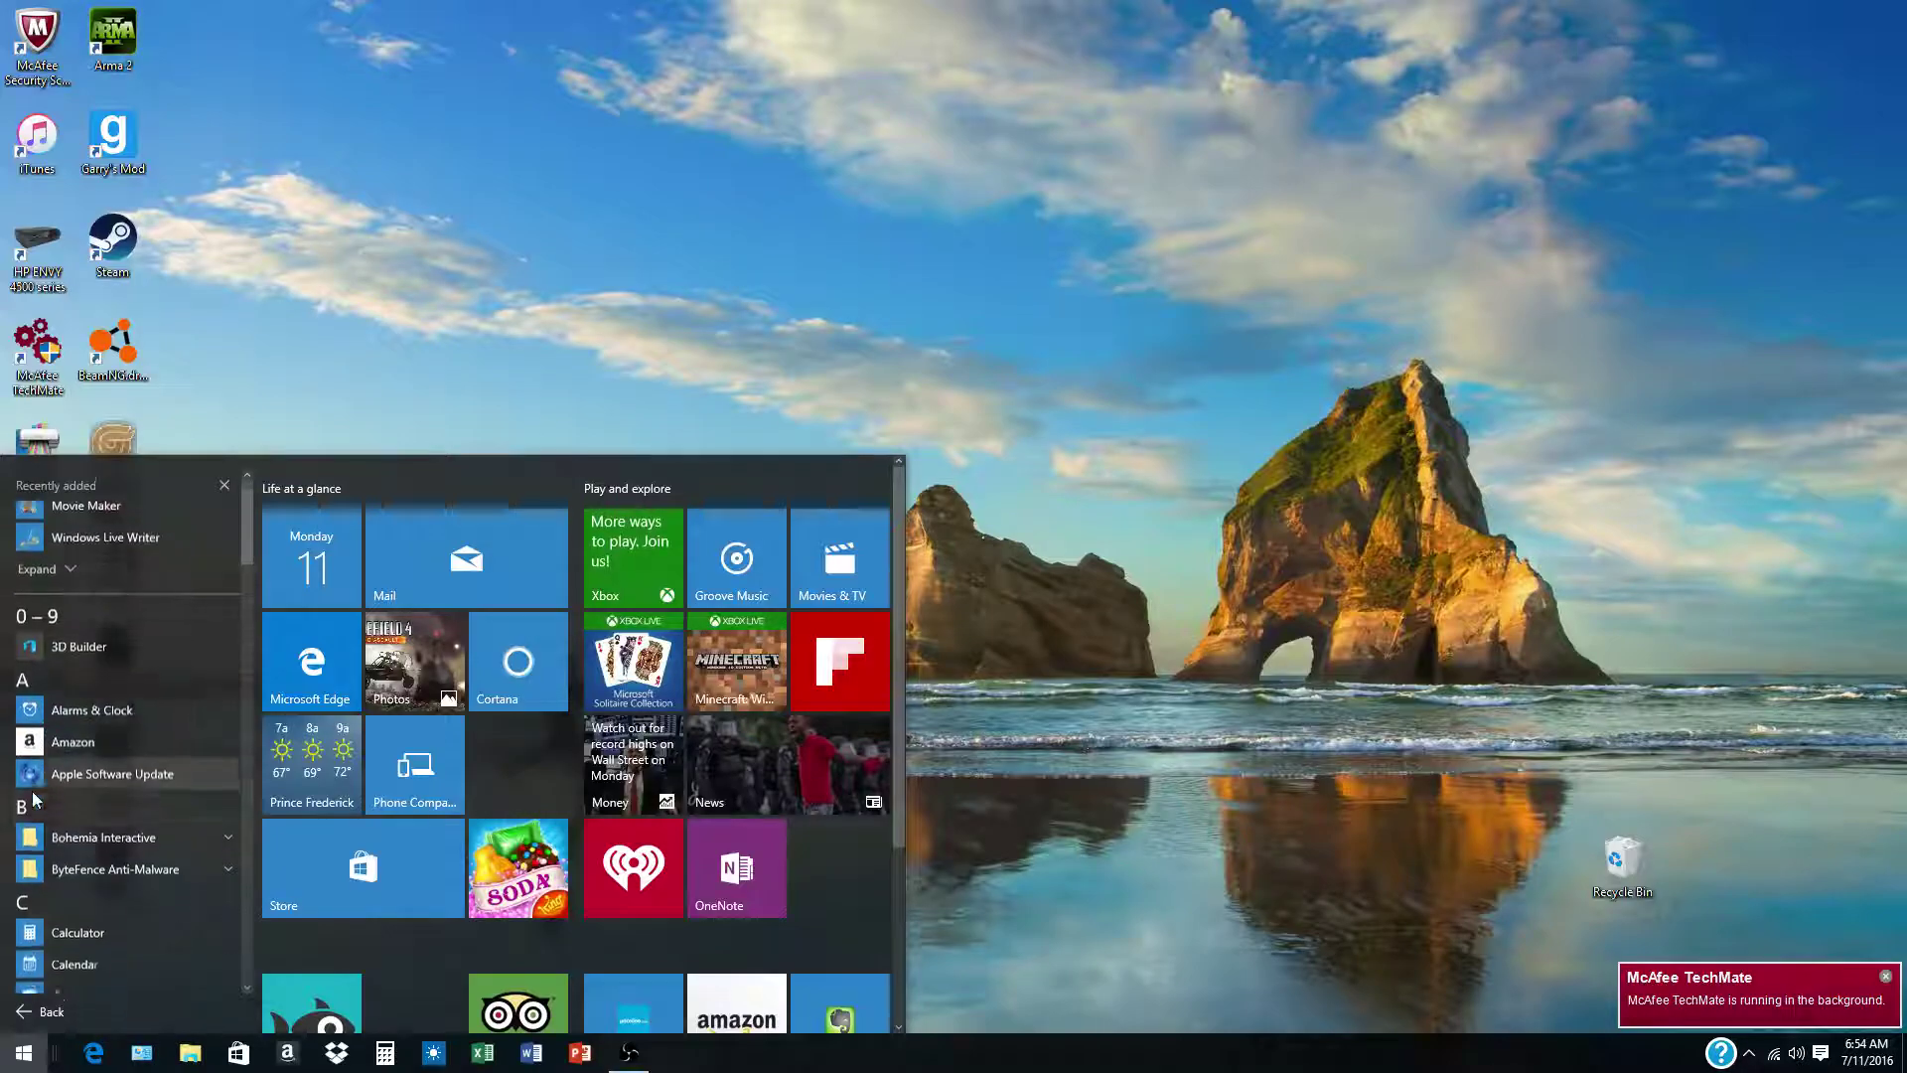
scroll(33, 792, down, 1)
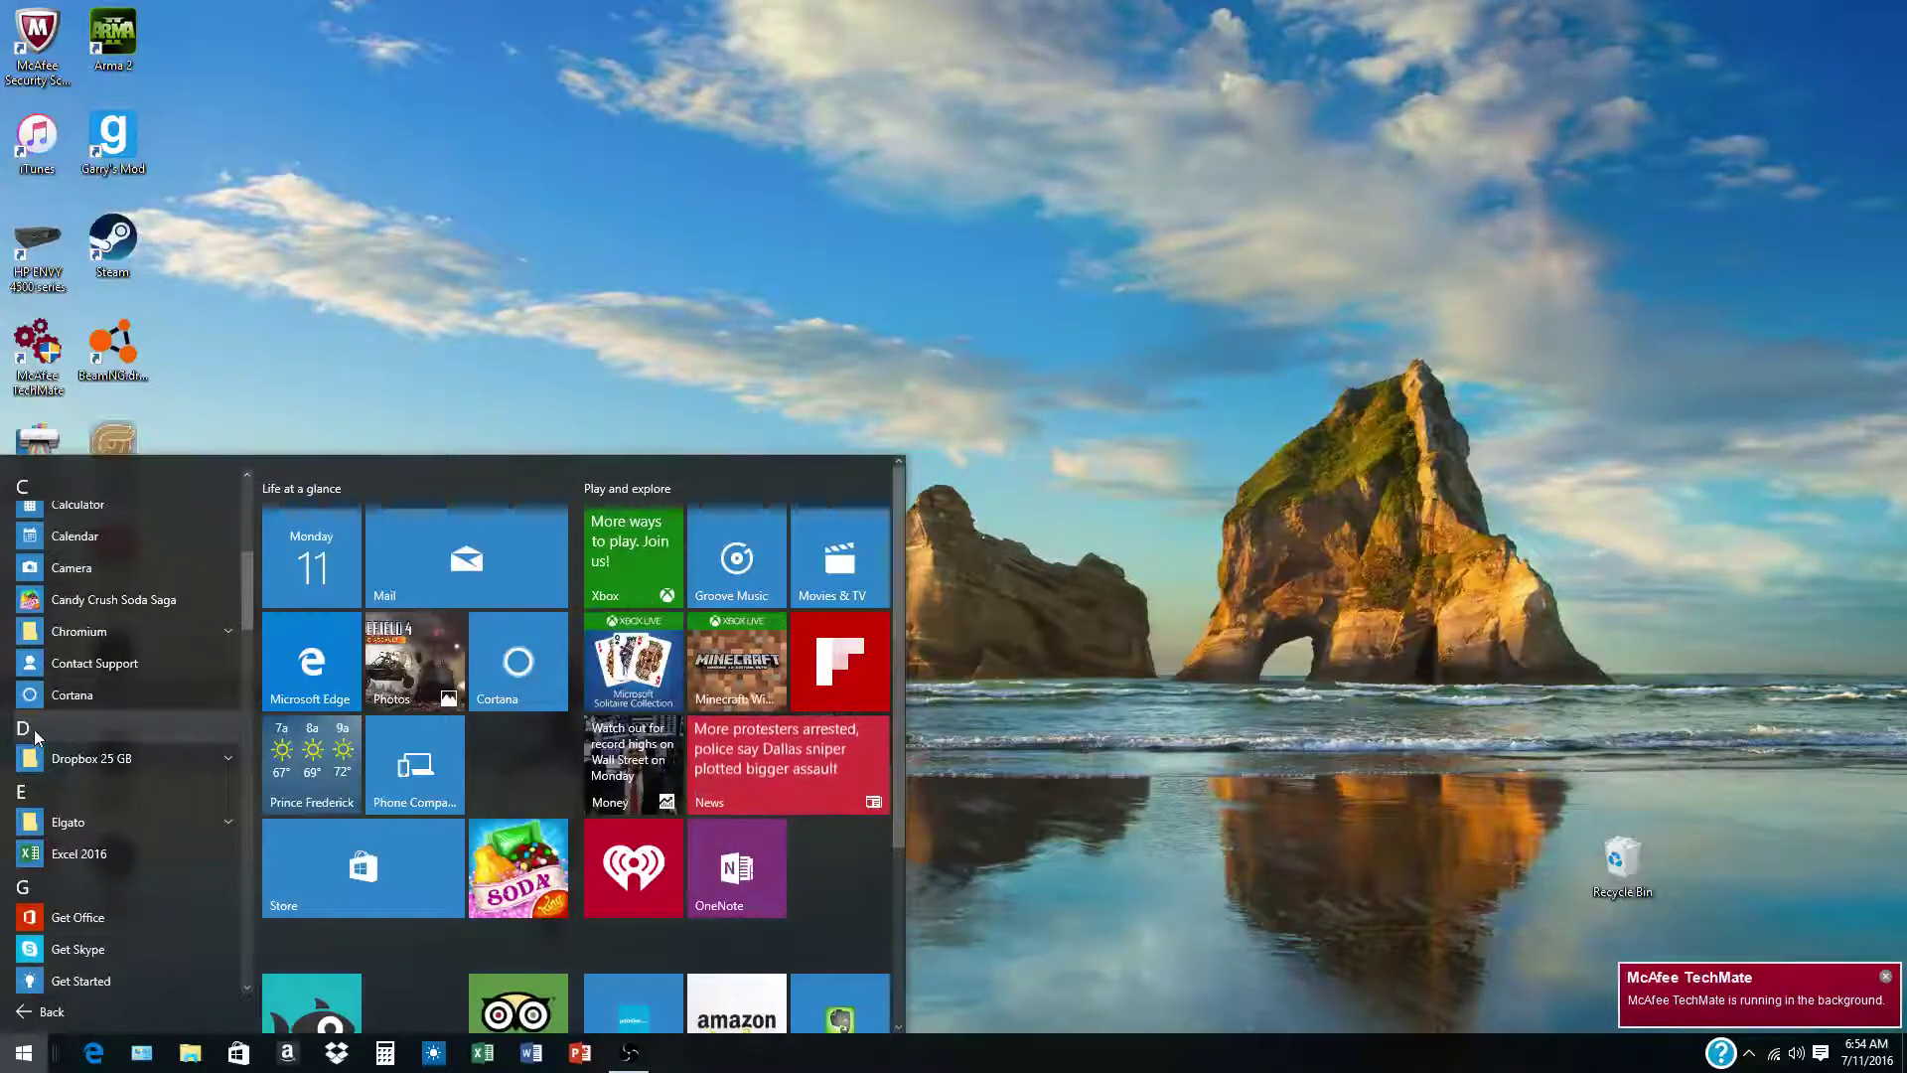
scroll(33, 729, down, 7)
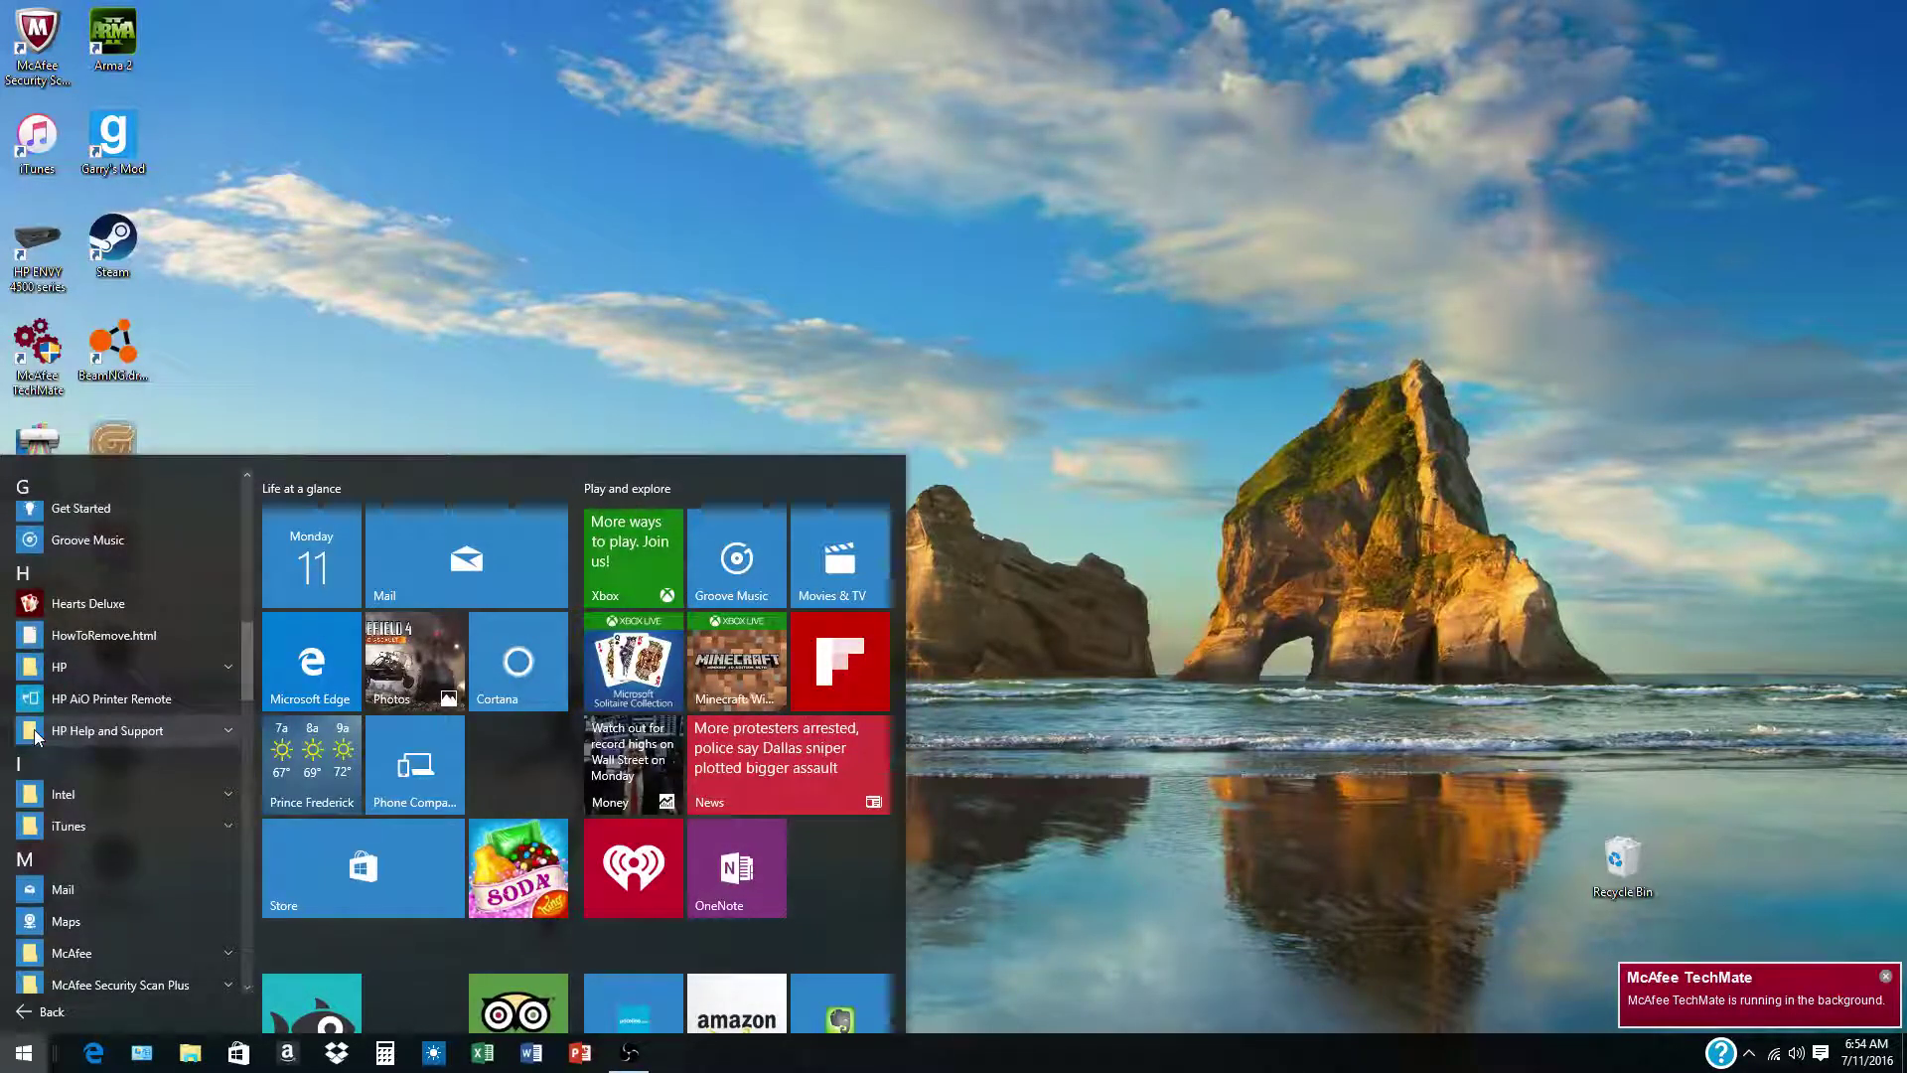
scroll(99, 924, down, 3)
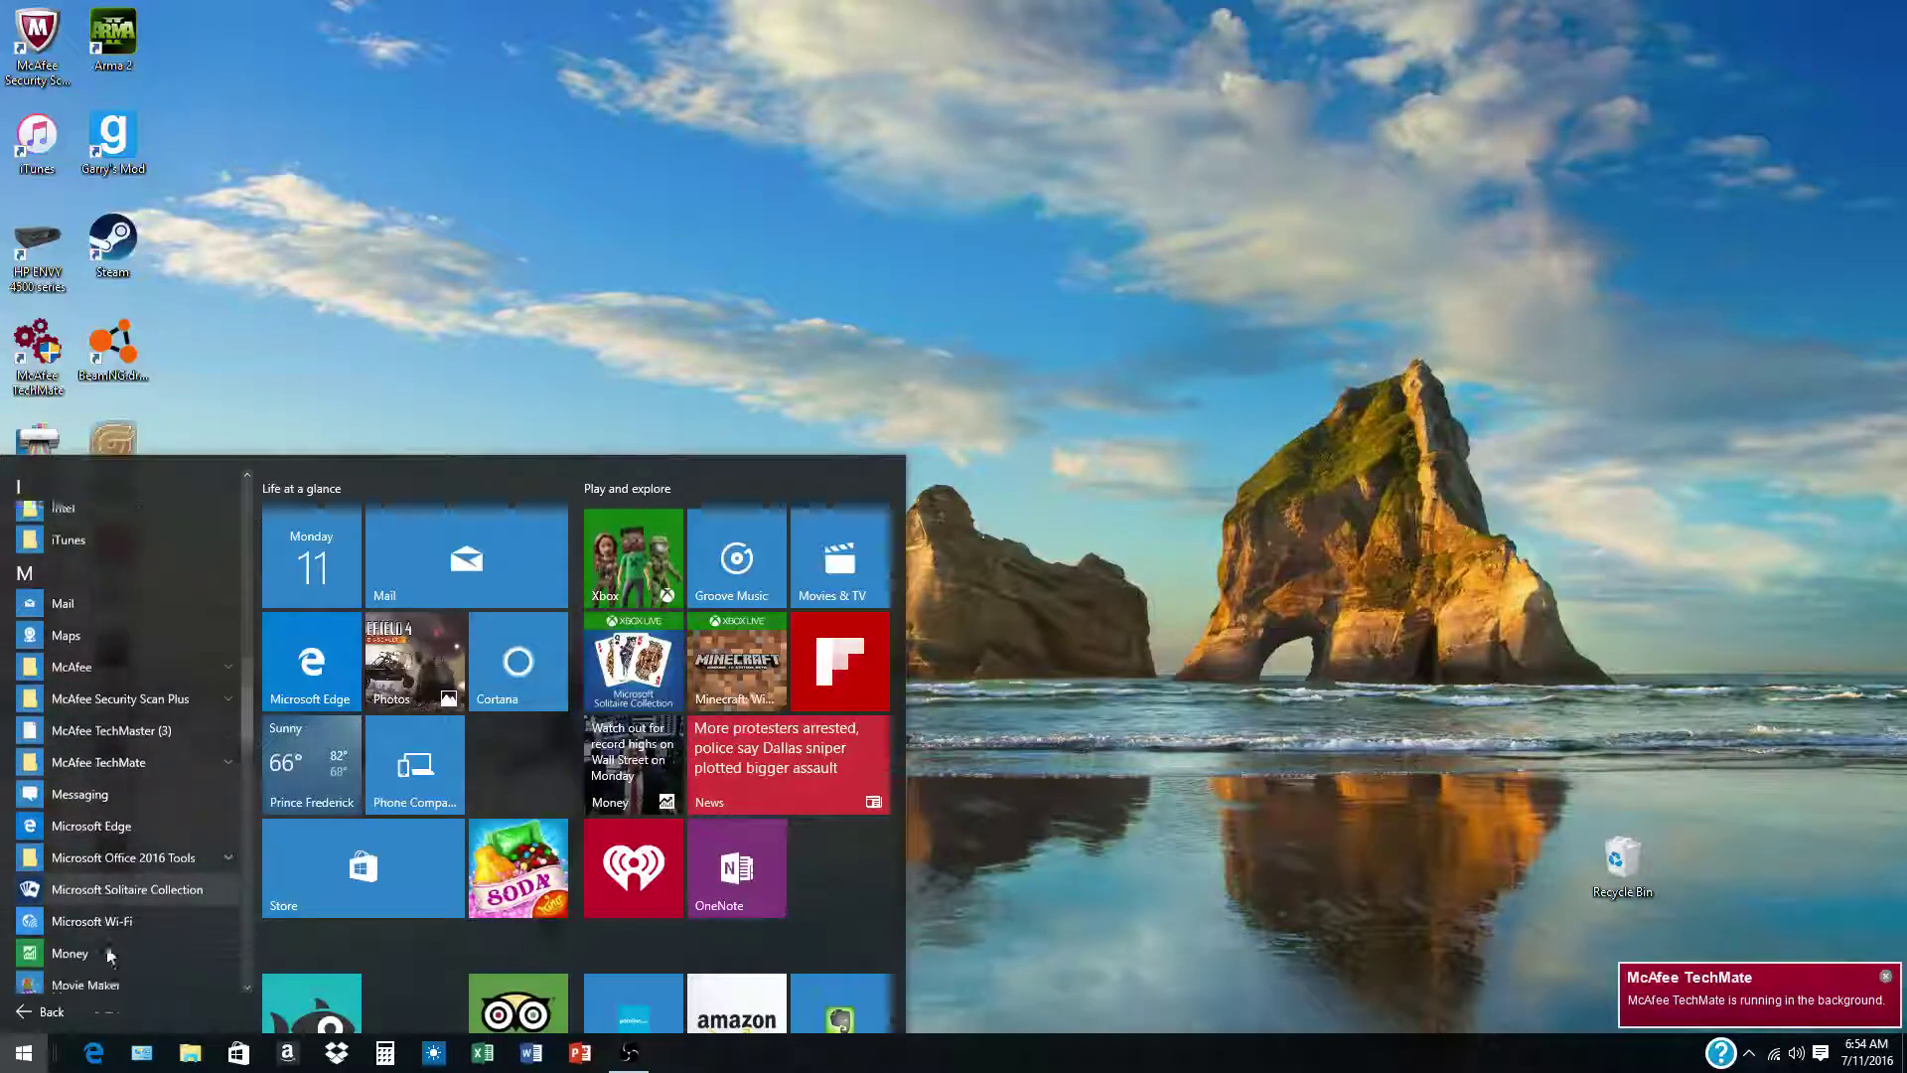
click(90, 830)
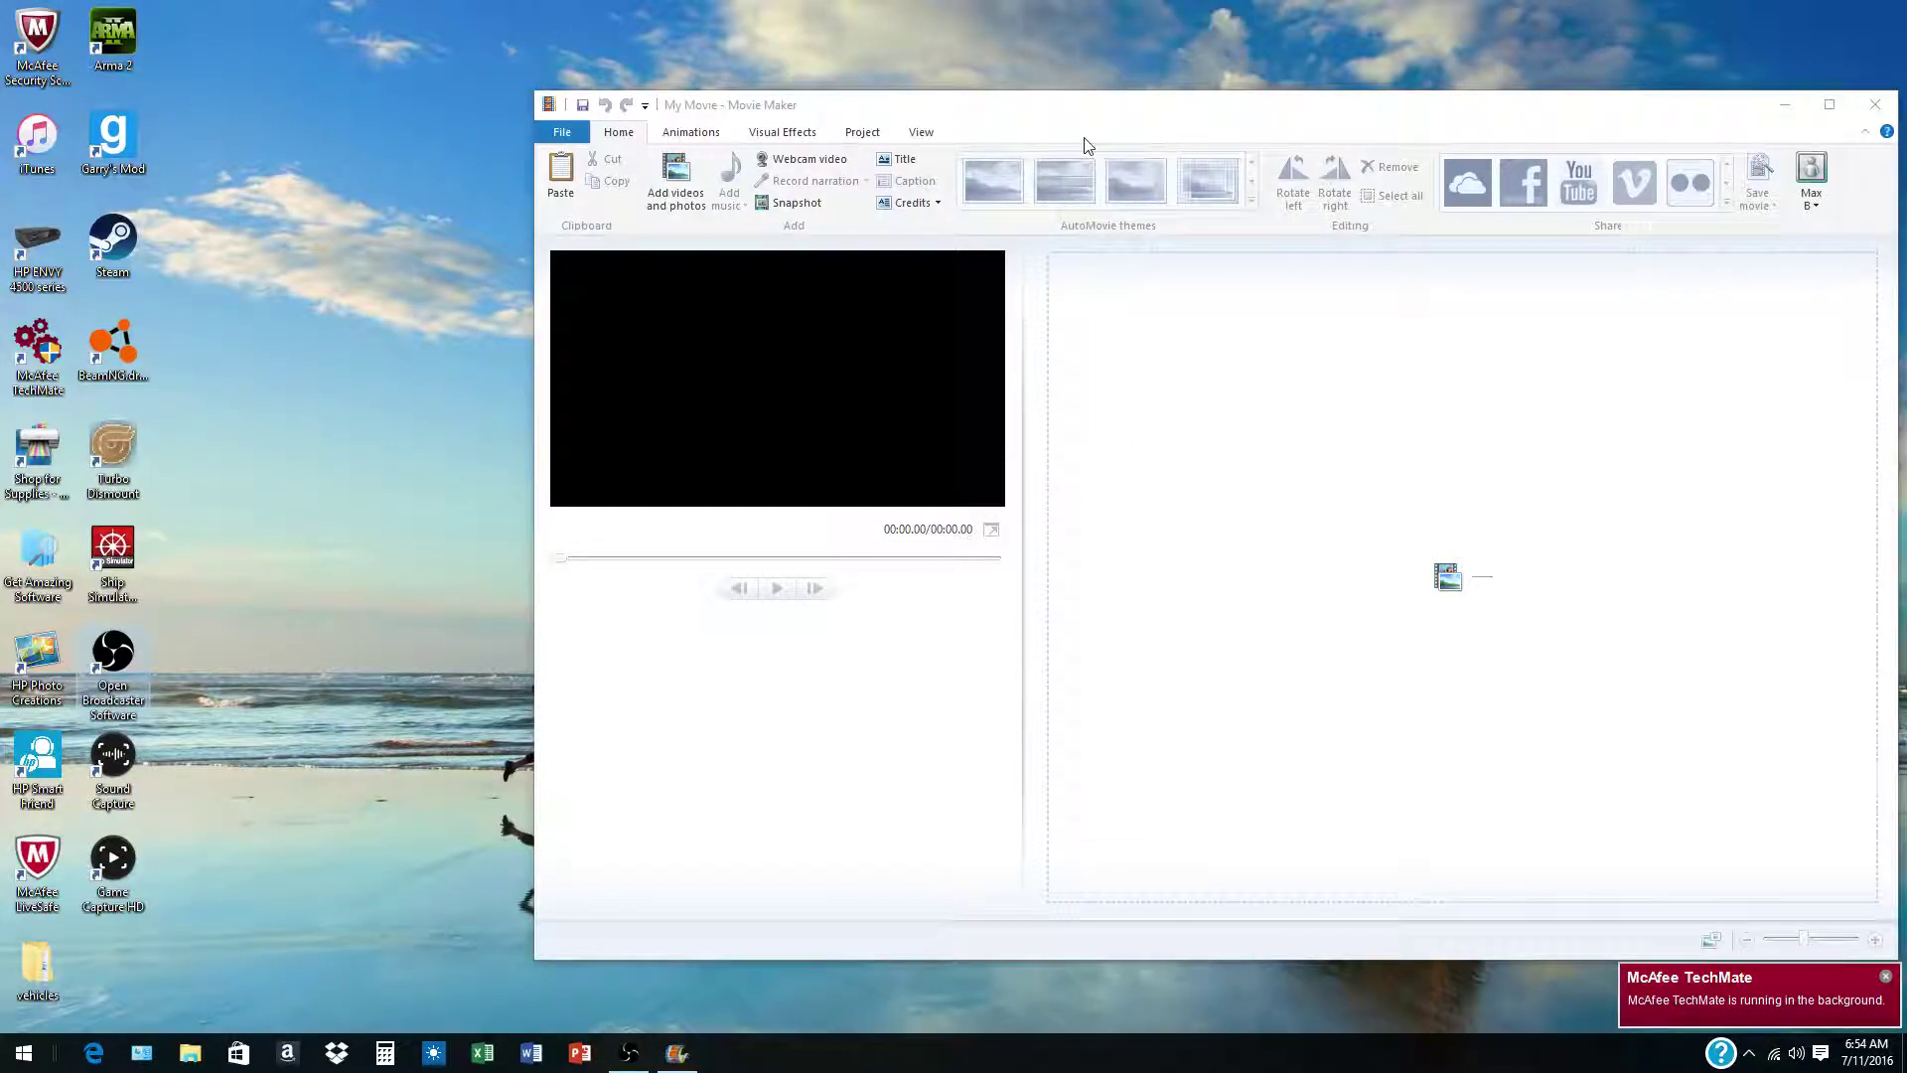
- Add clipmaker (1).mp4 from Downloads to the My Movie project and play it in the preview
drag(1029, 117, 781, 57)
click(1218, 537)
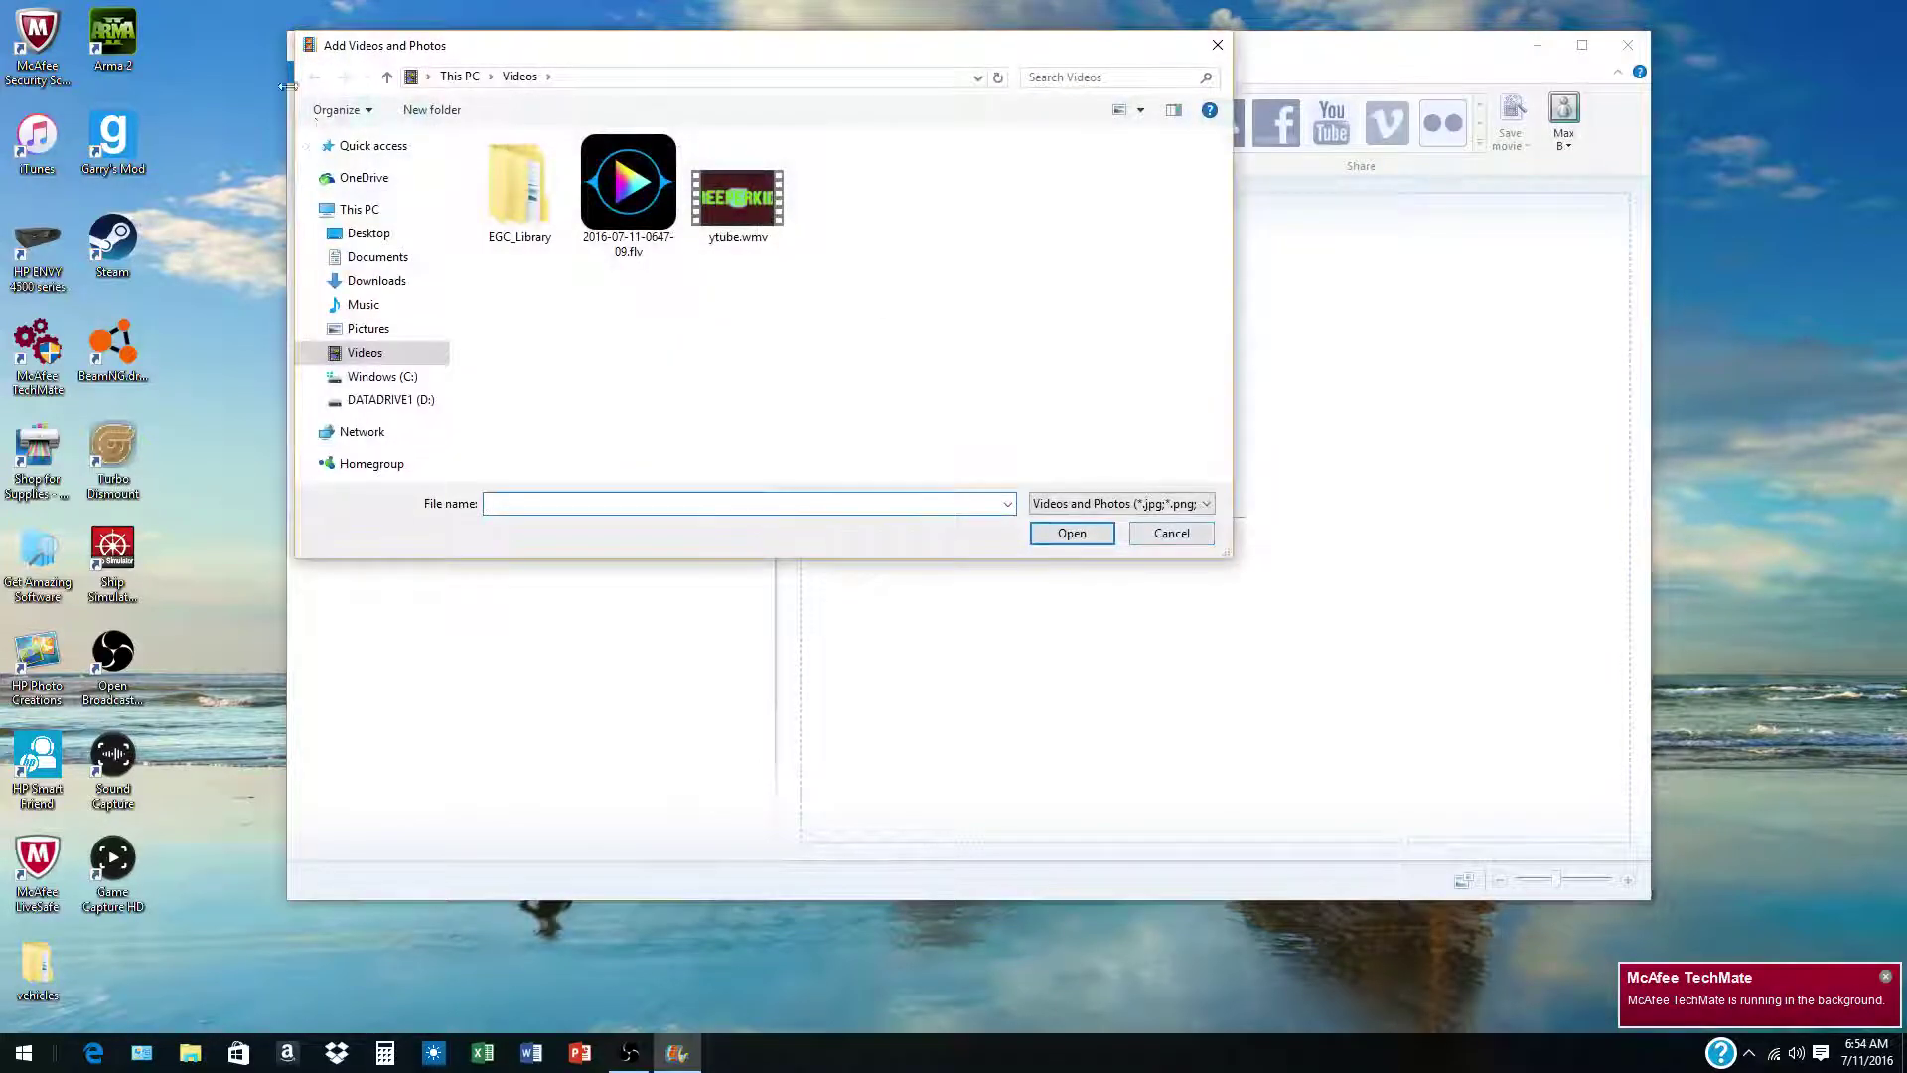
click(393, 282)
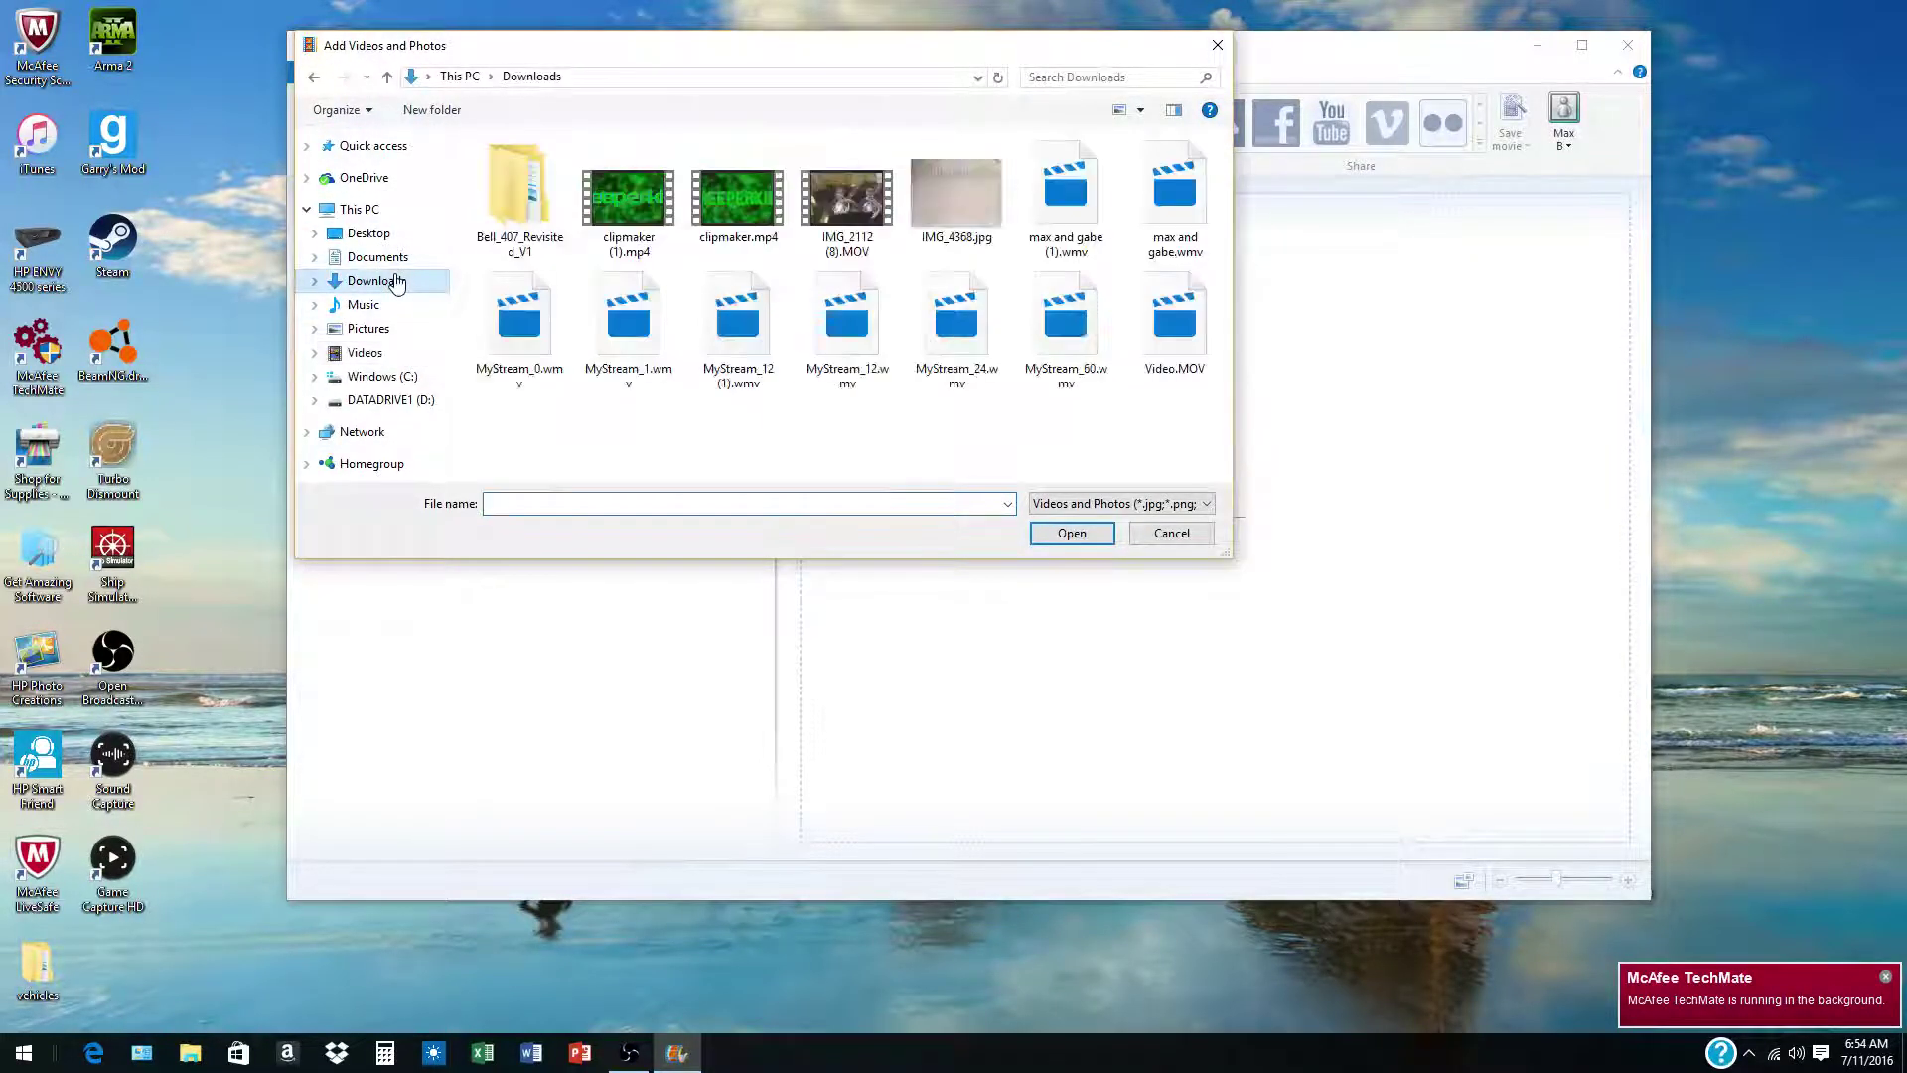
double_click(637, 232)
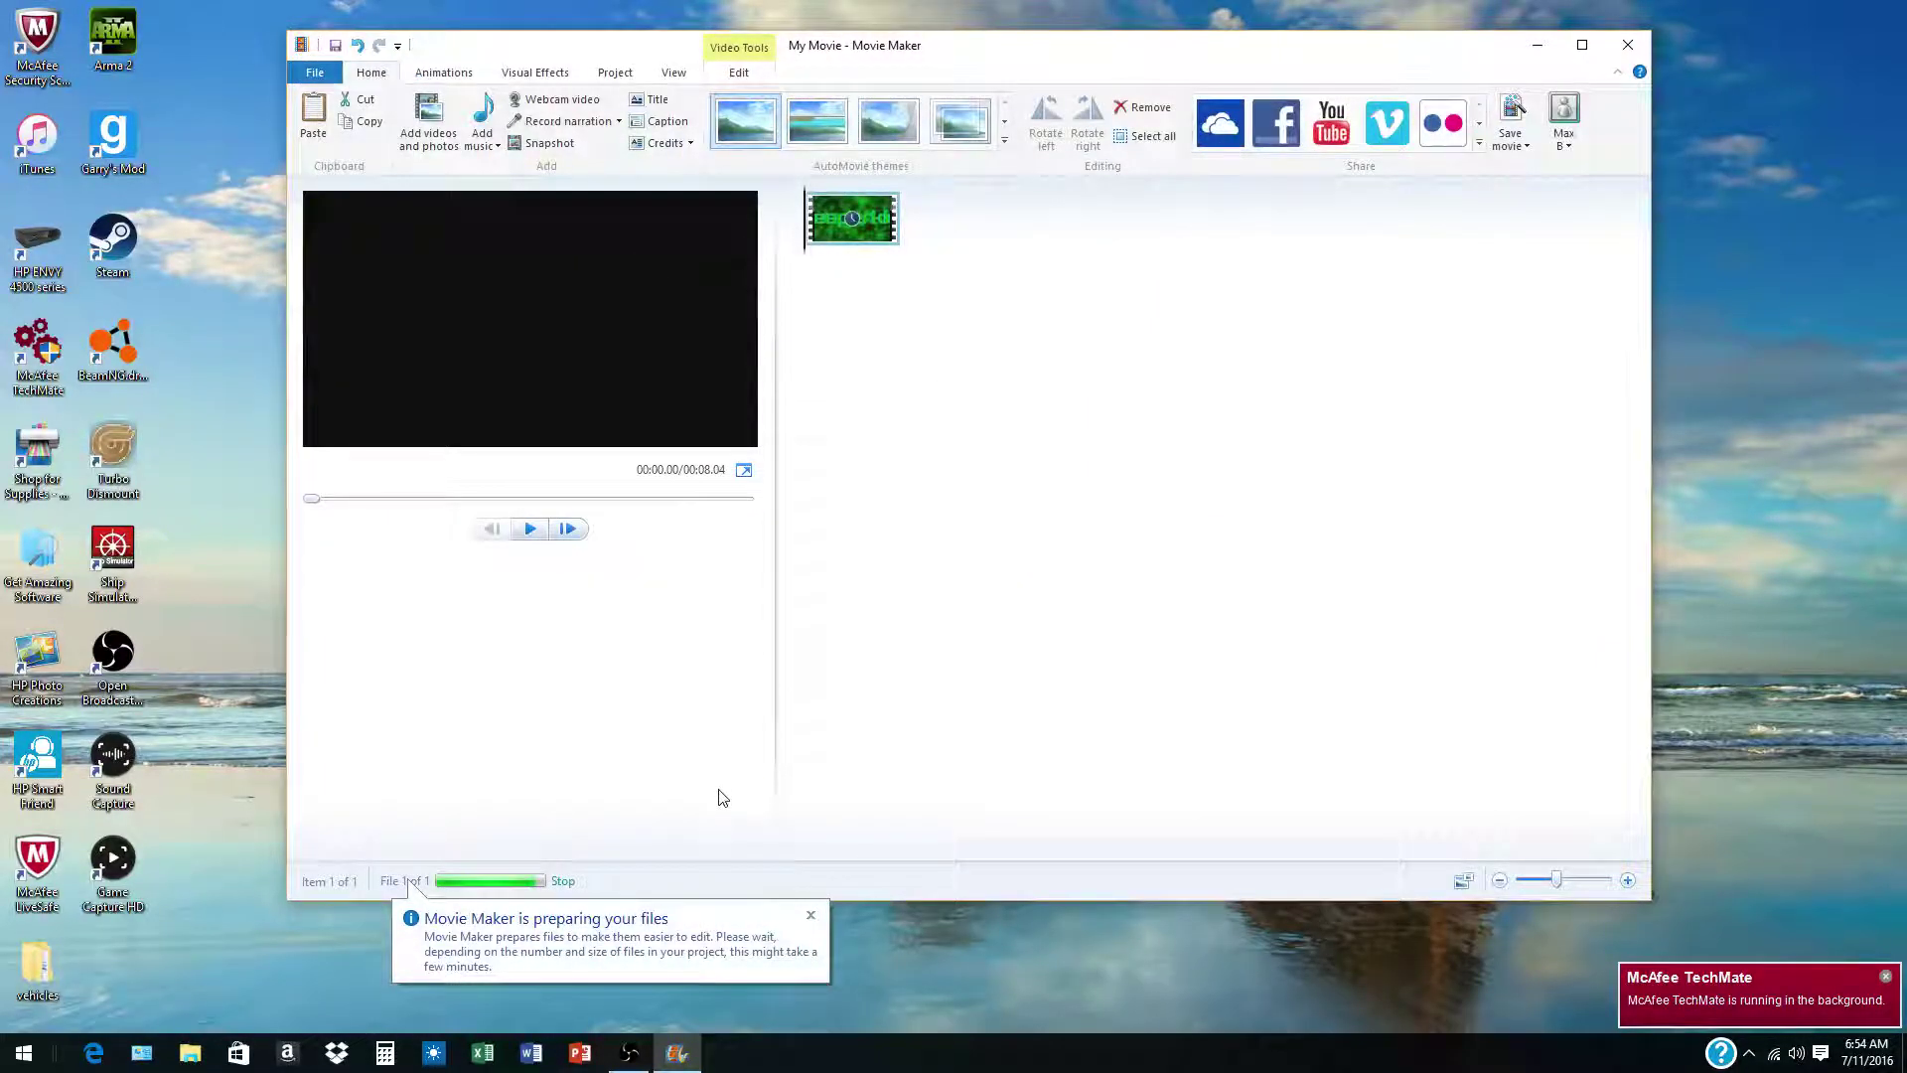
click(529, 529)
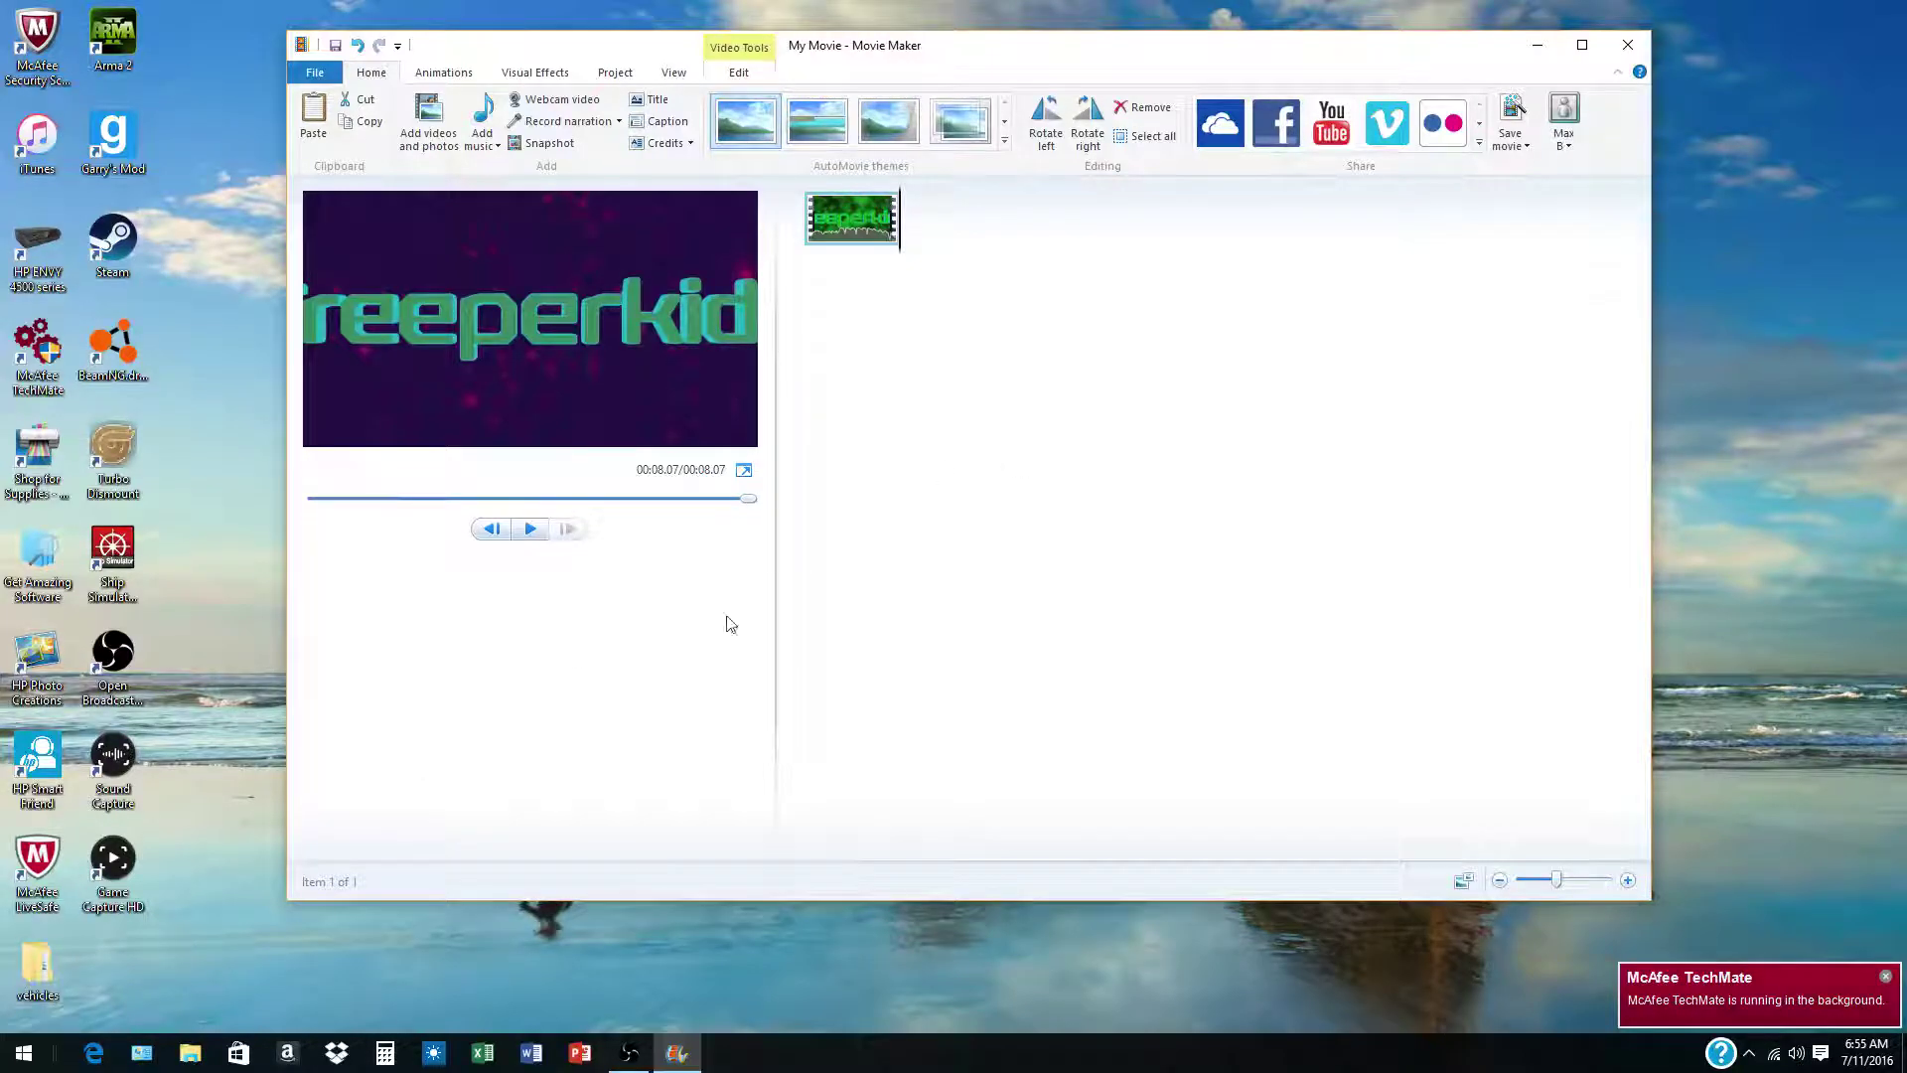
- Remove the intro clip from the My Movie storyboard
click(190, 1053)
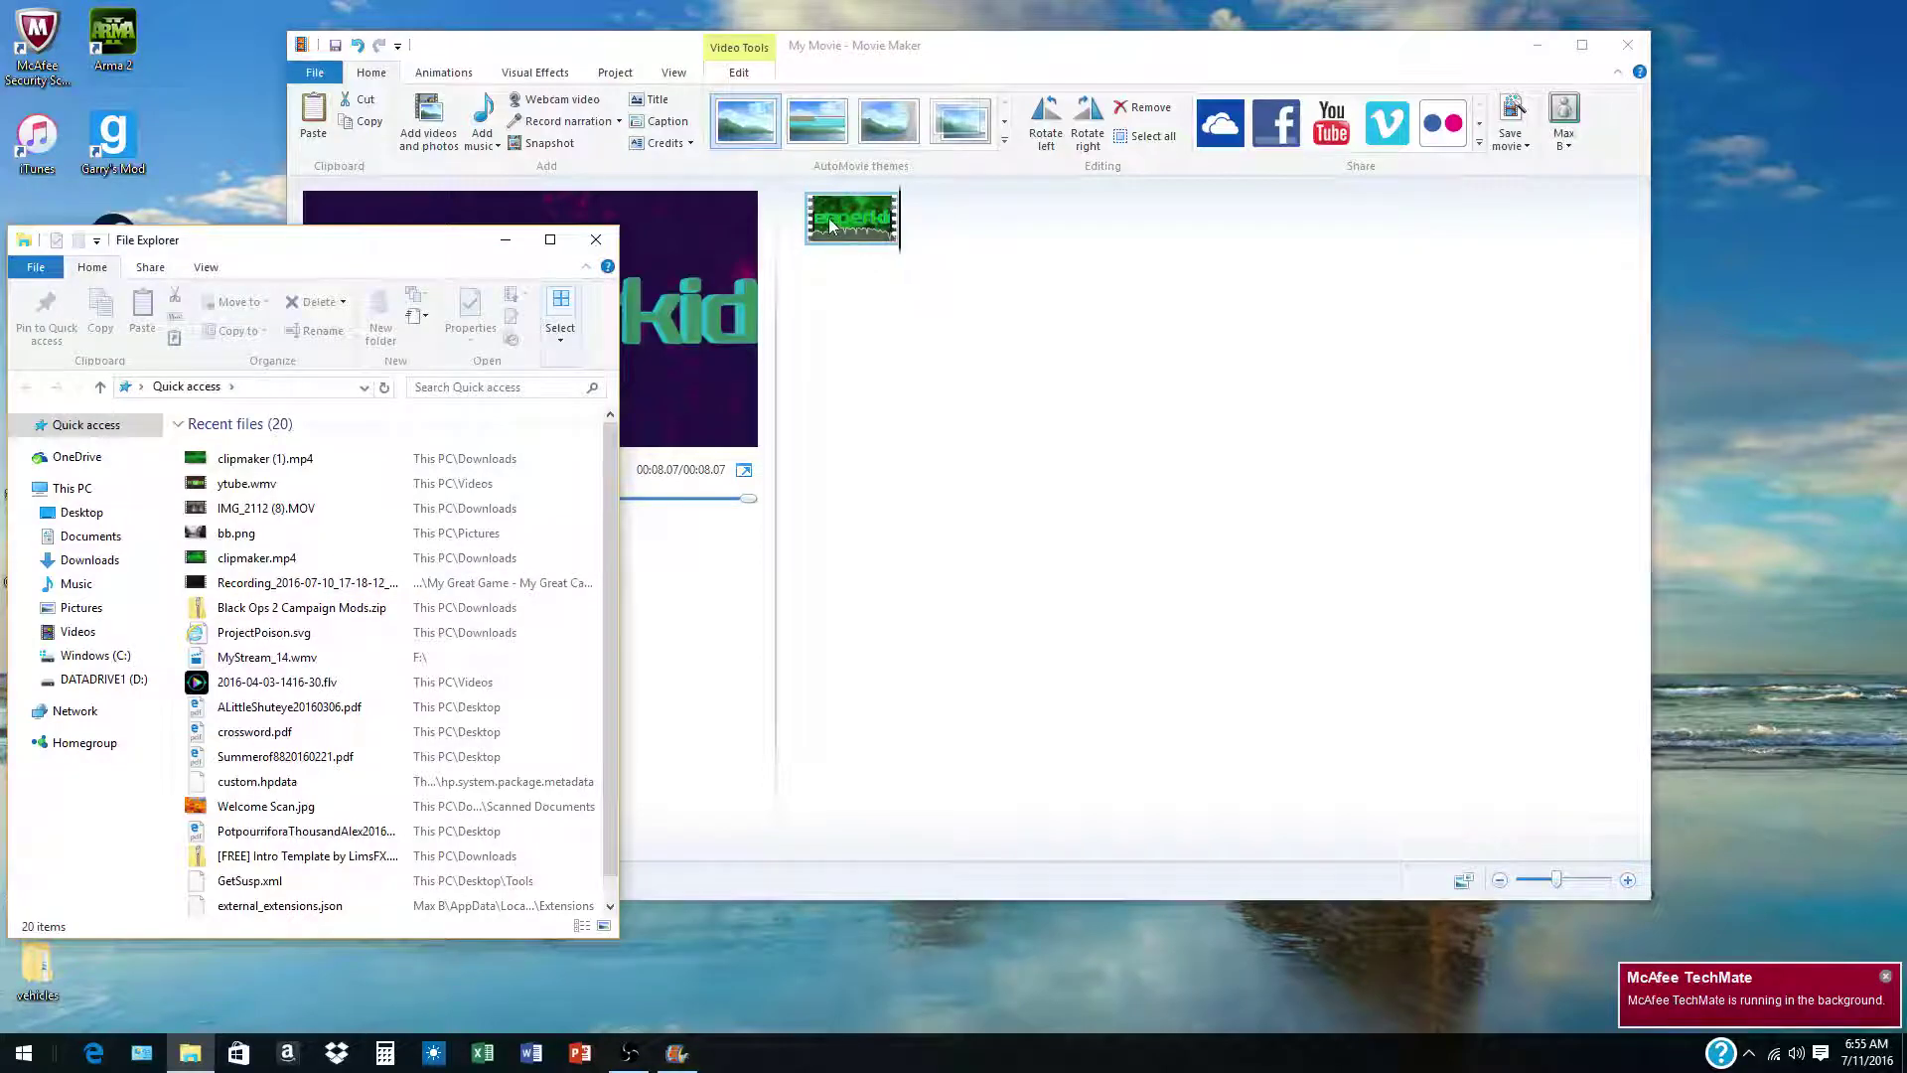
drag(832, 226, 878, 234)
right_click(878, 235)
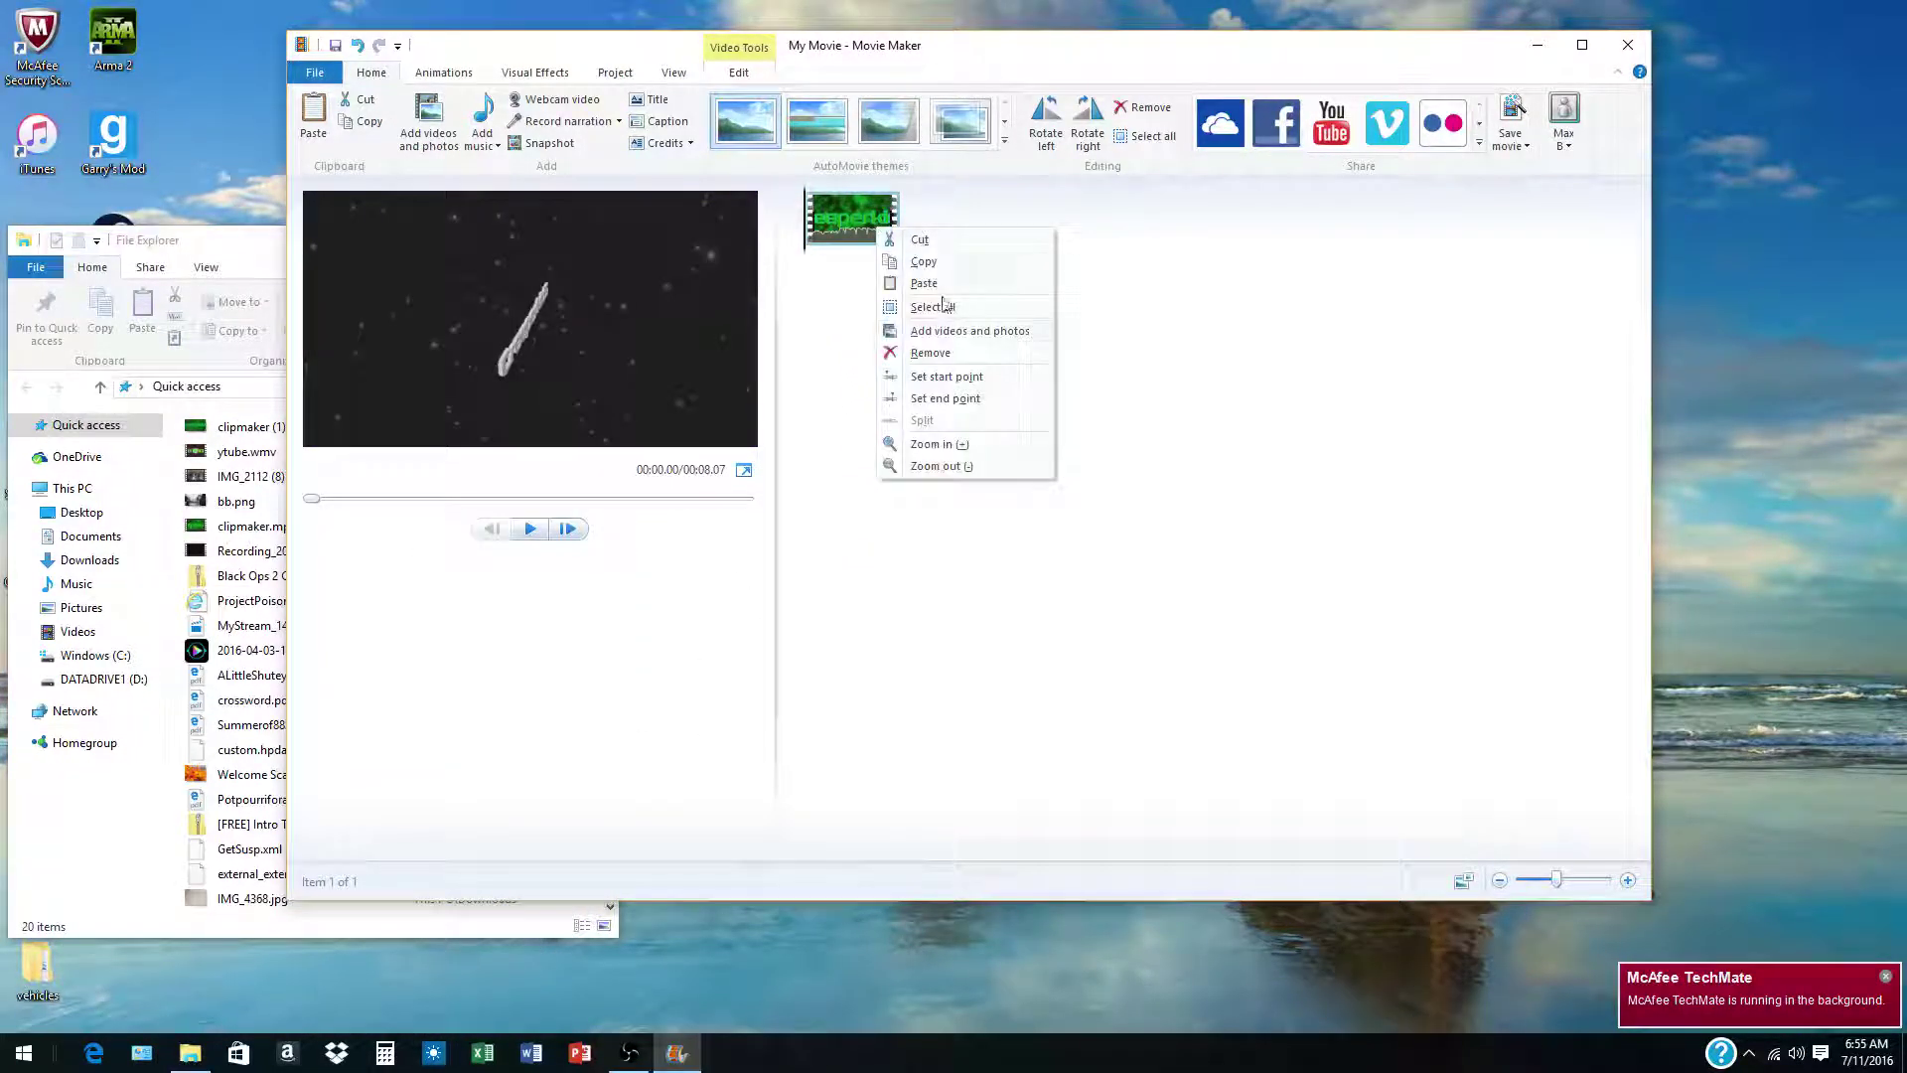
click(930, 354)
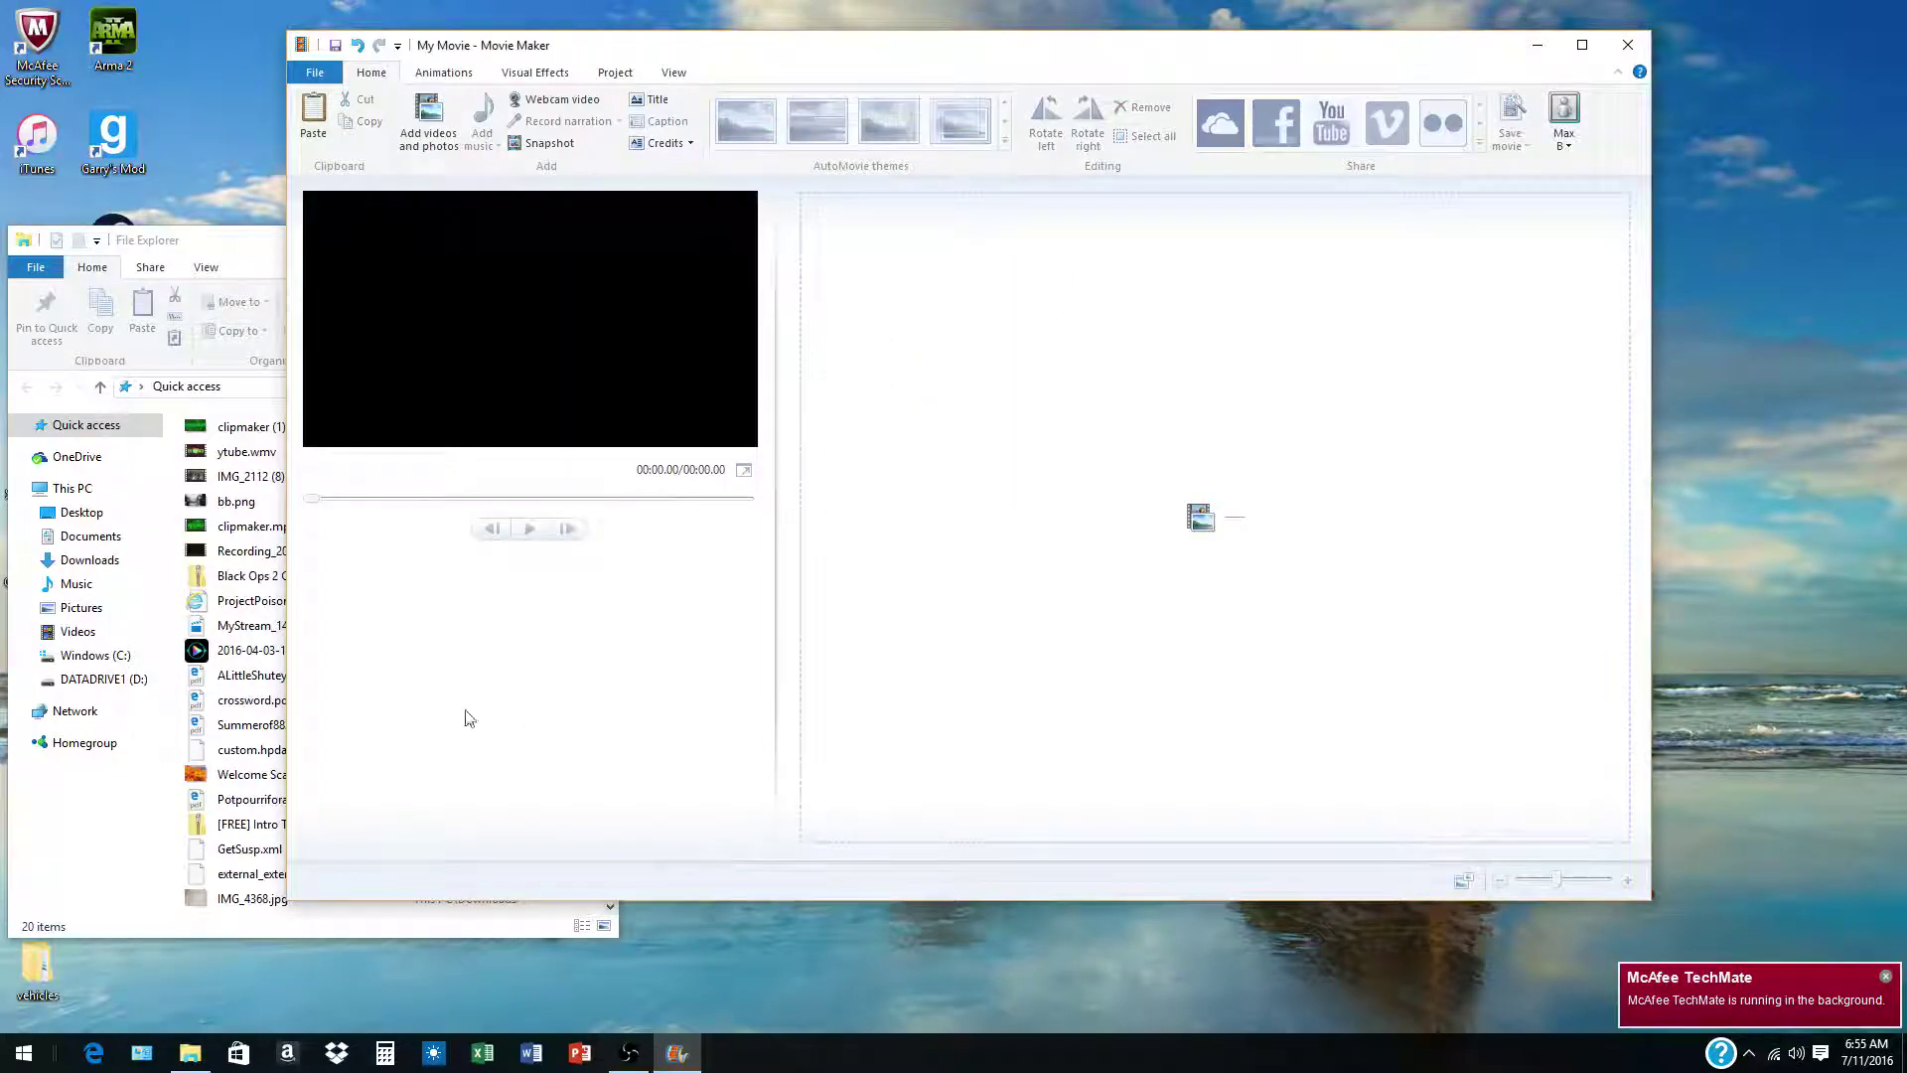
- Choose Open project from the File menu, discarding the unsaved My Movie changes
click(238, 233)
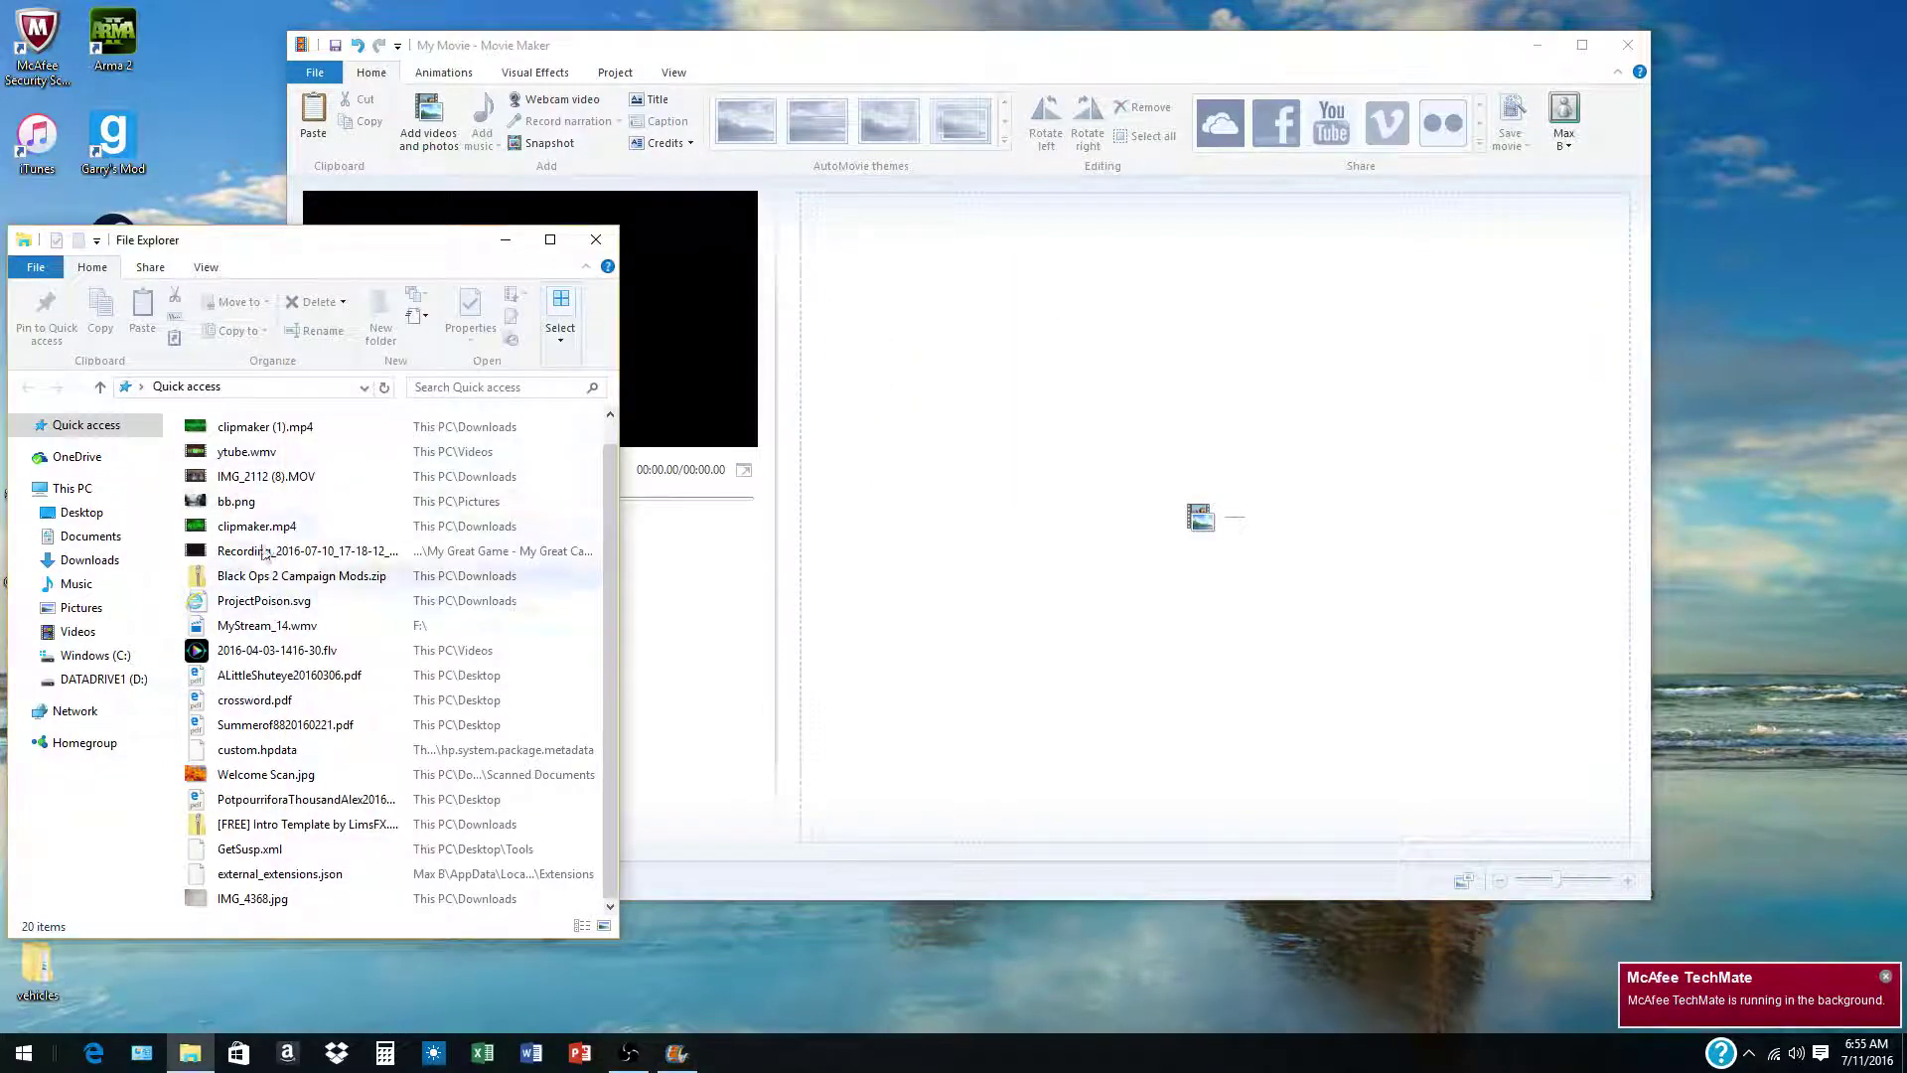
click(1182, 579)
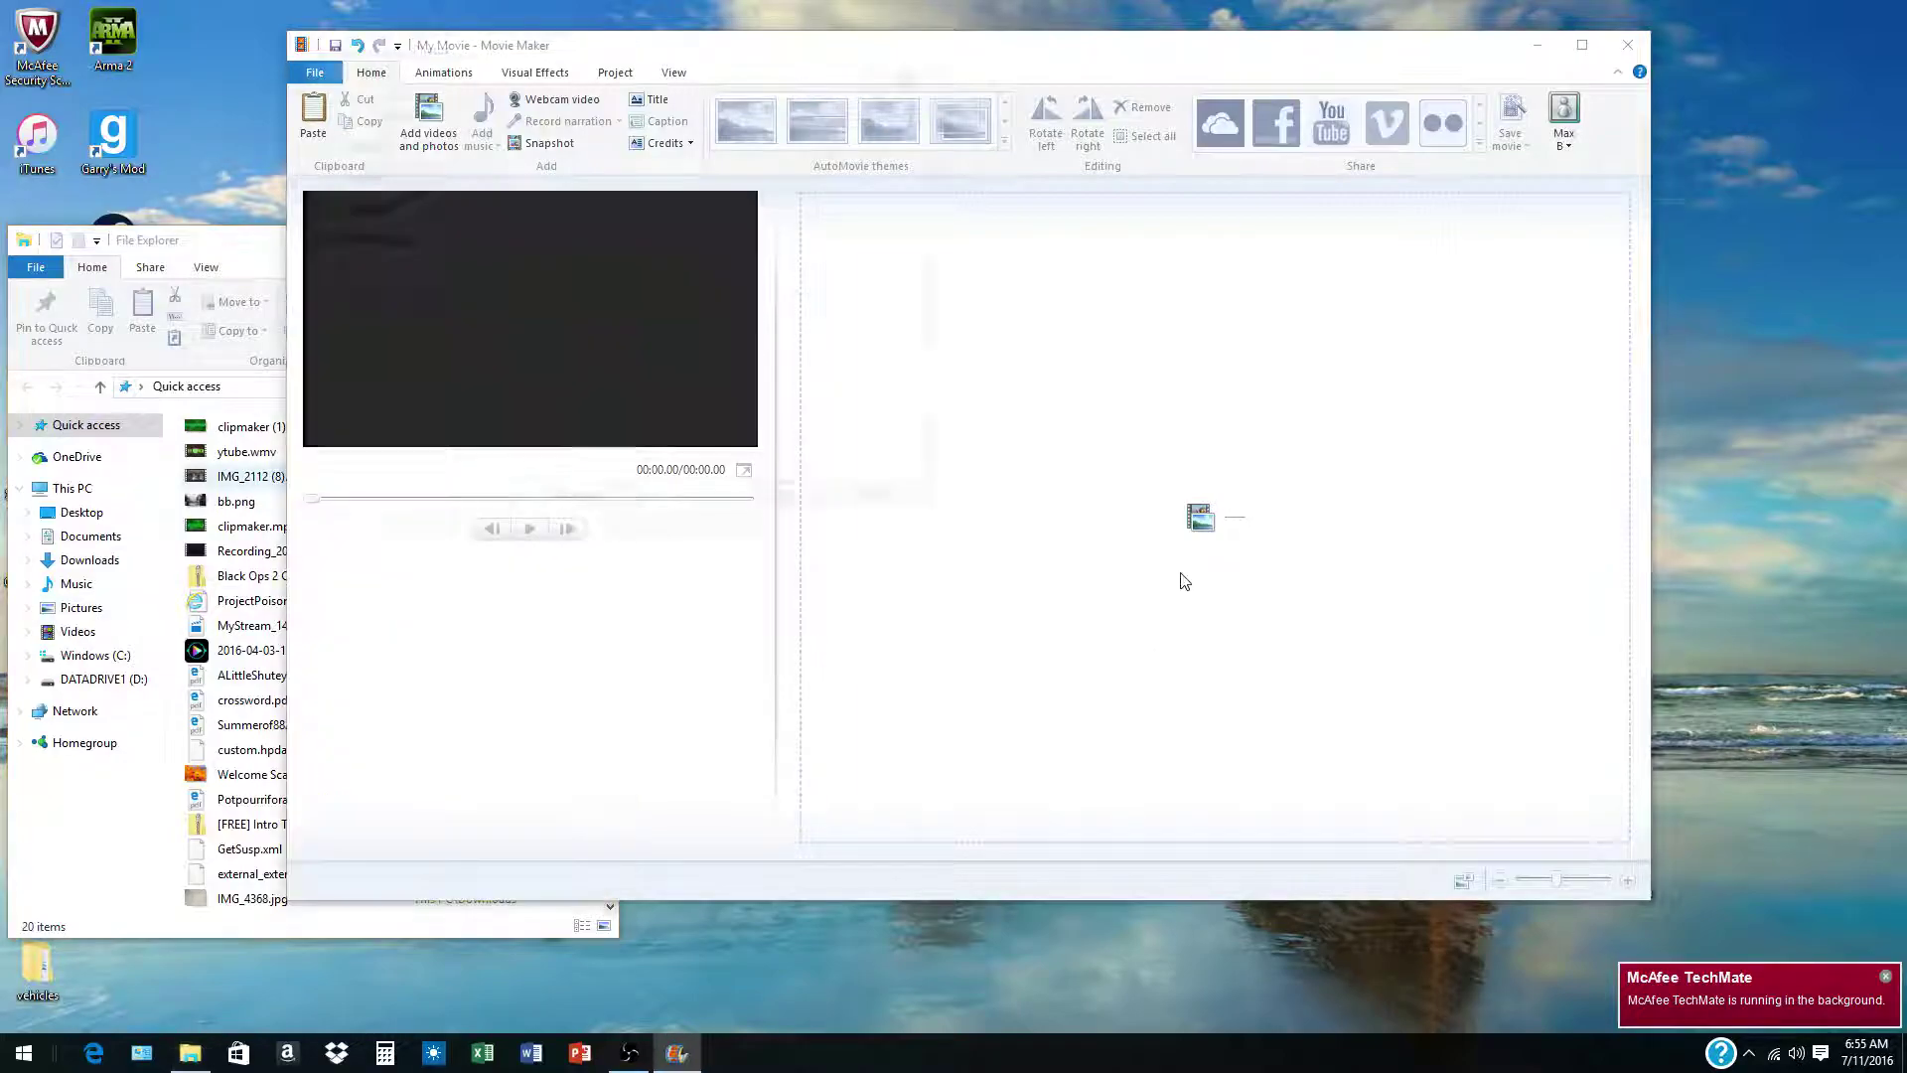
click(1172, 534)
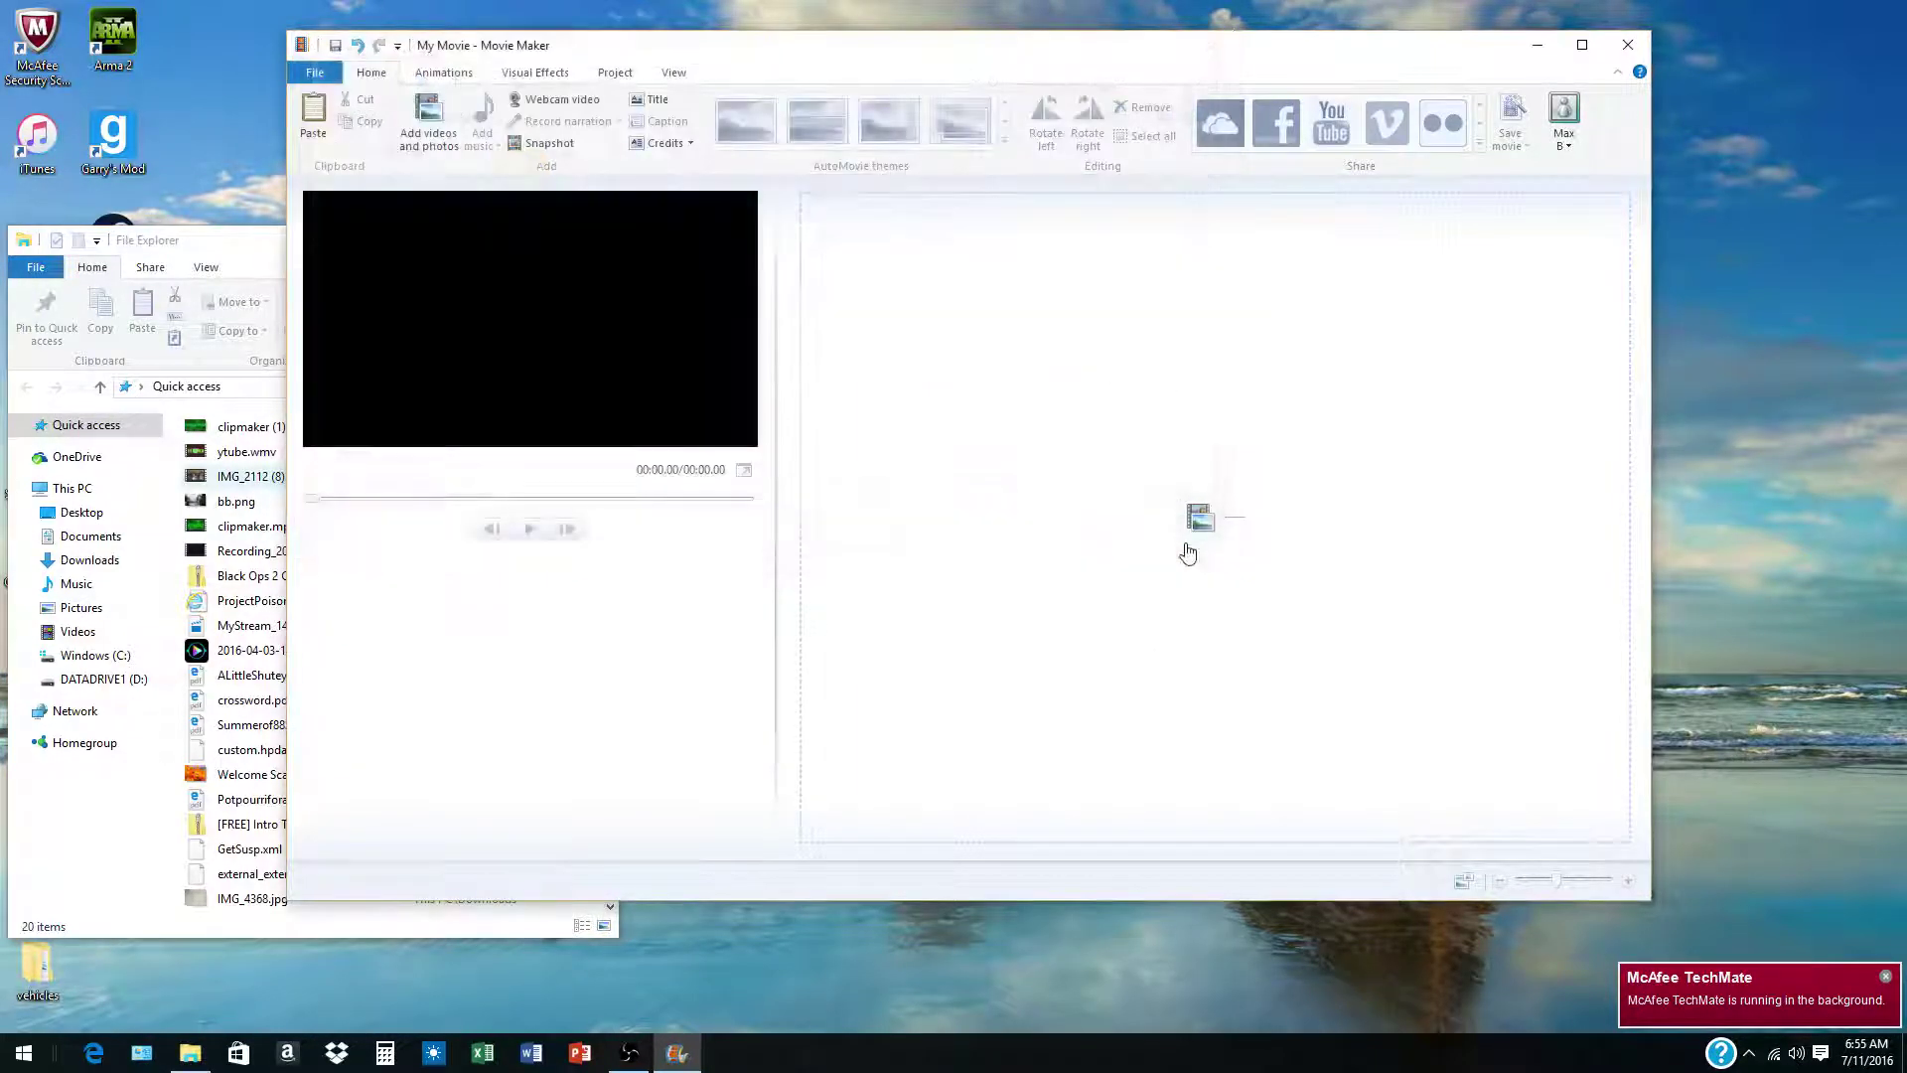
click(316, 74)
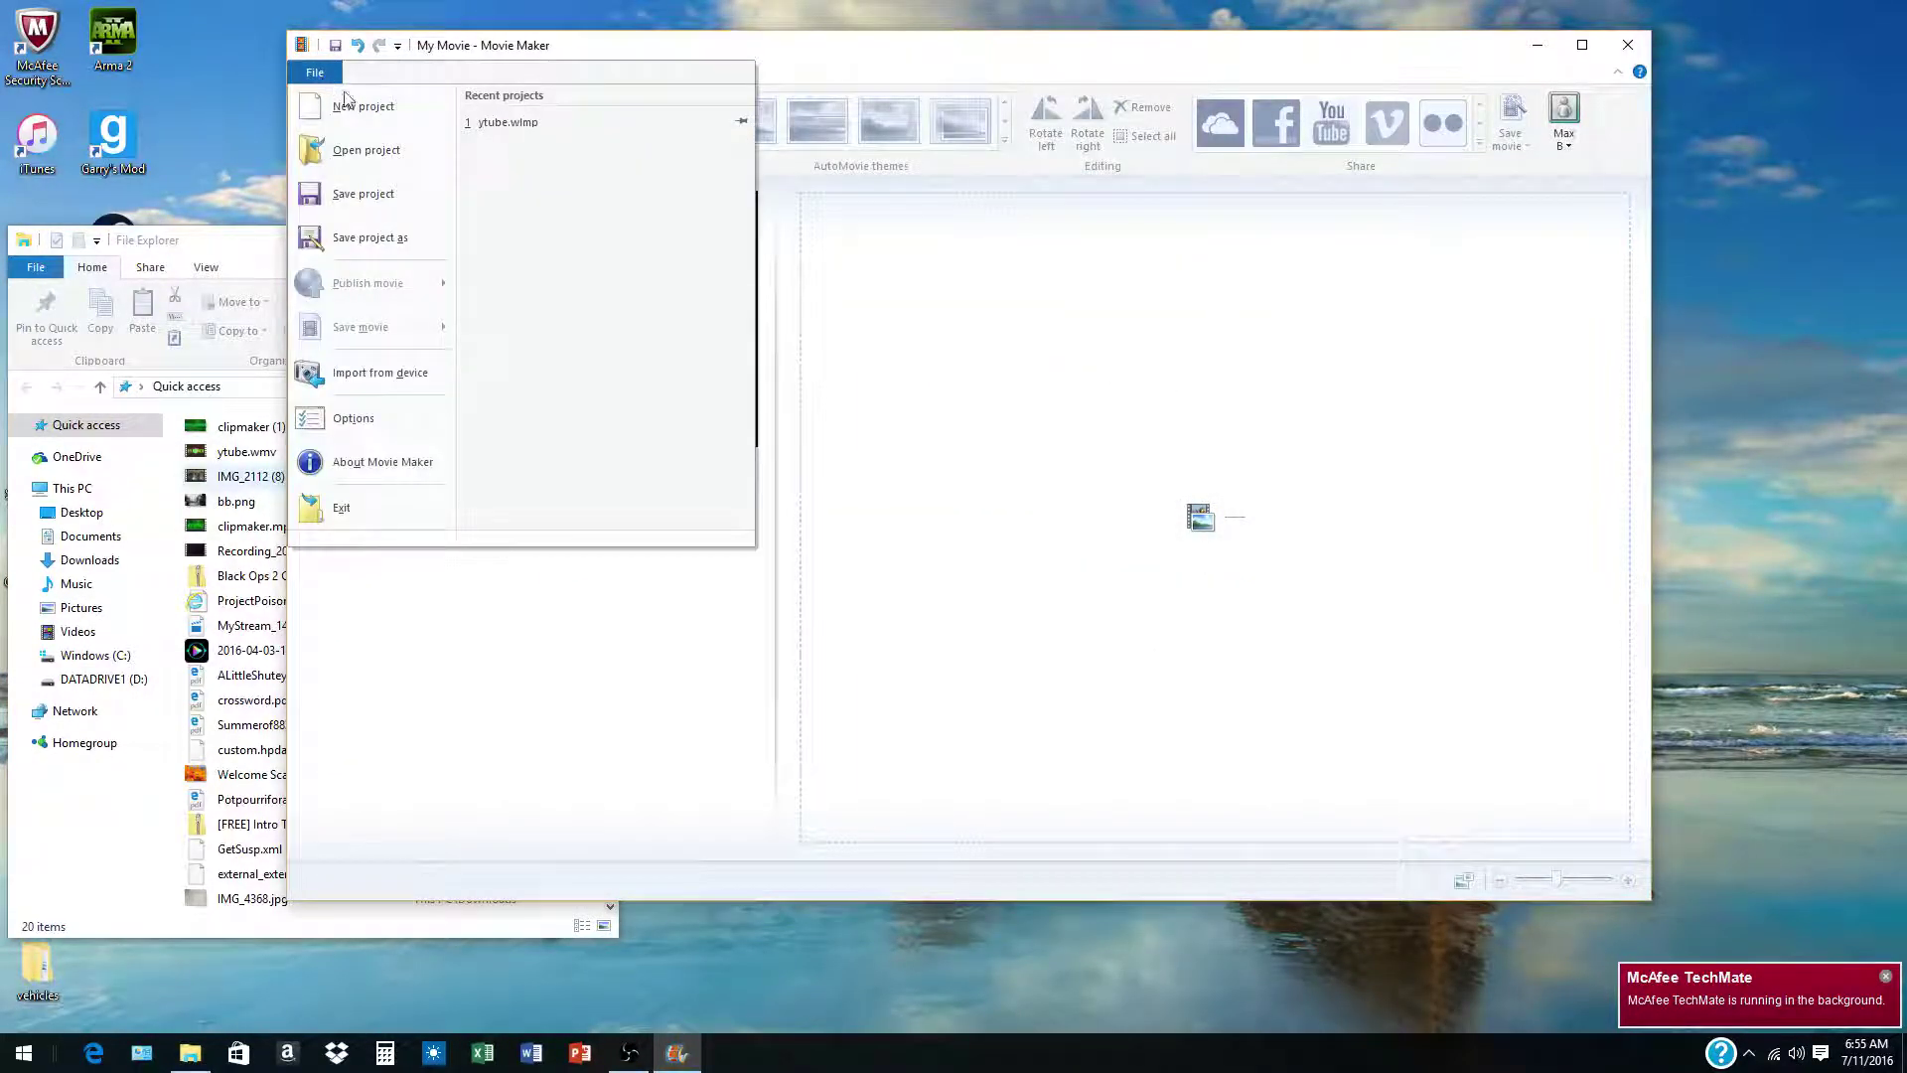
click(373, 157)
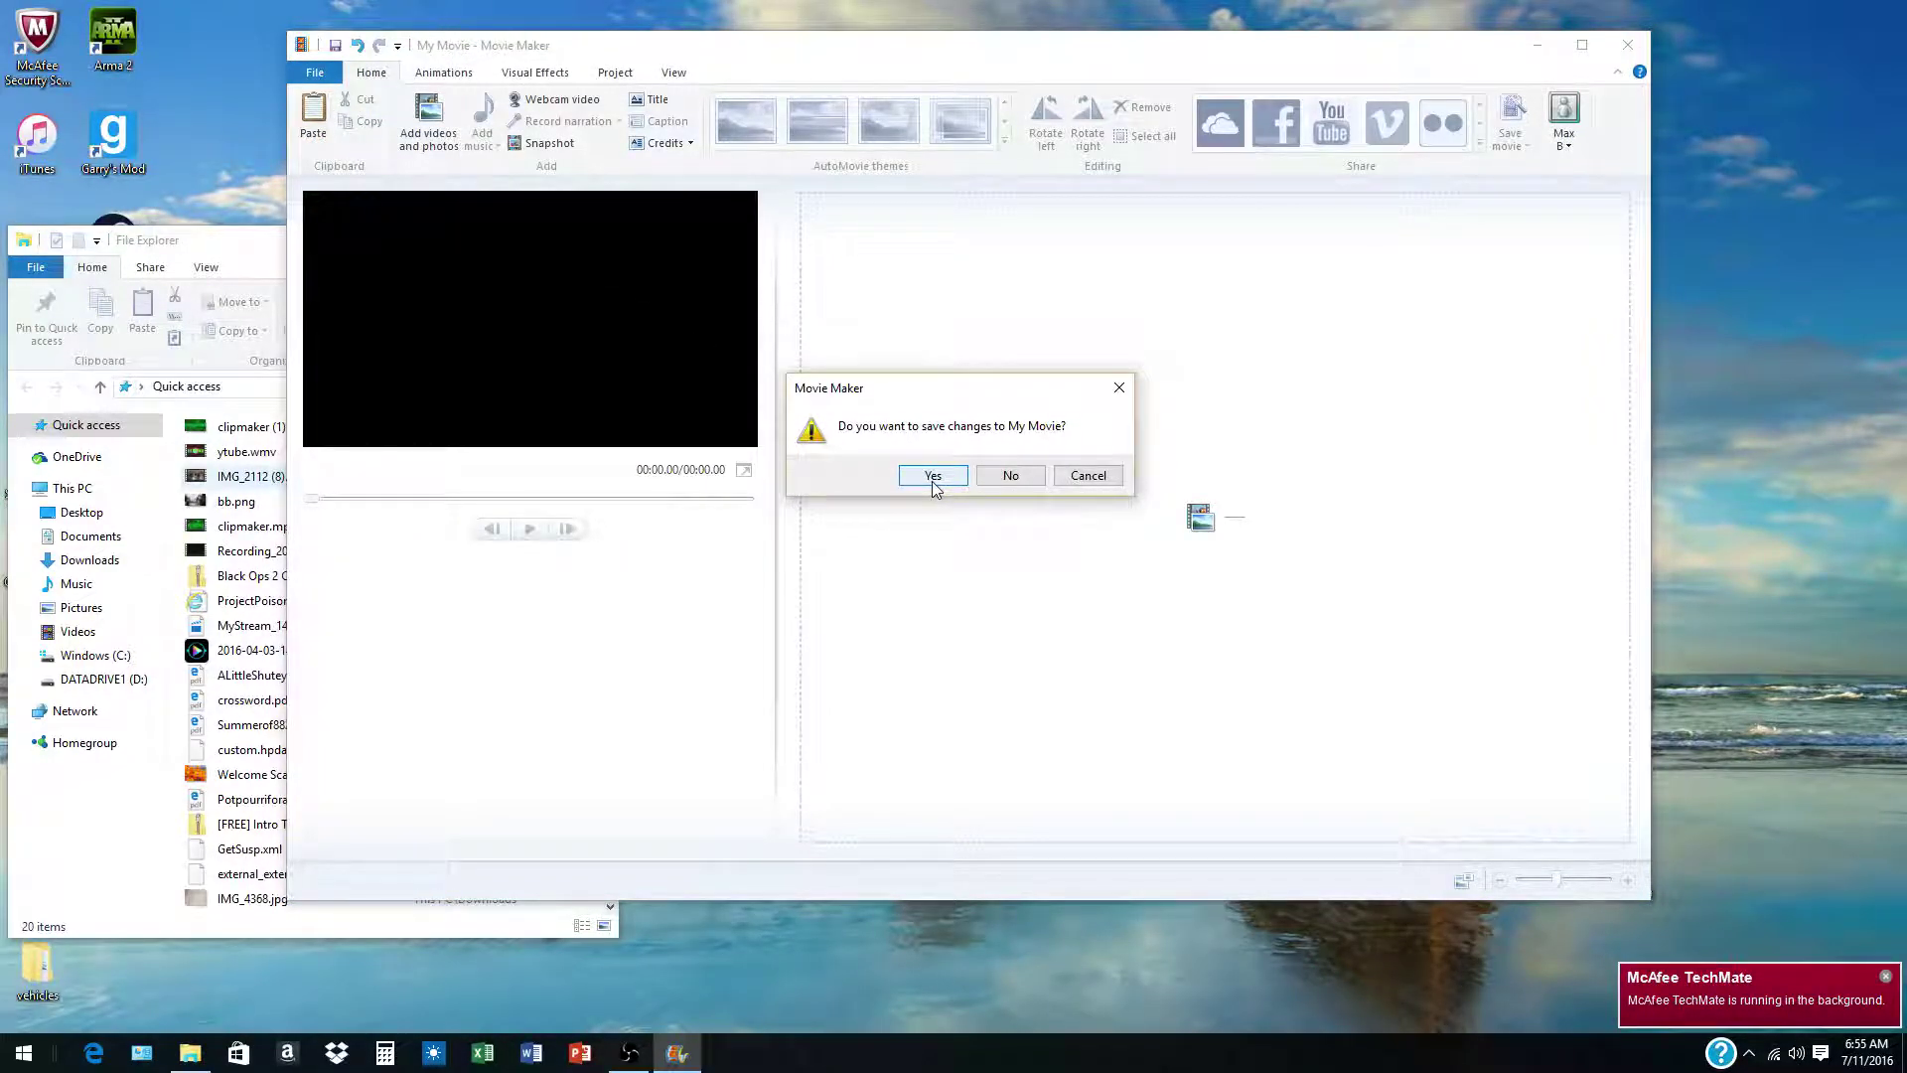
click(1008, 477)
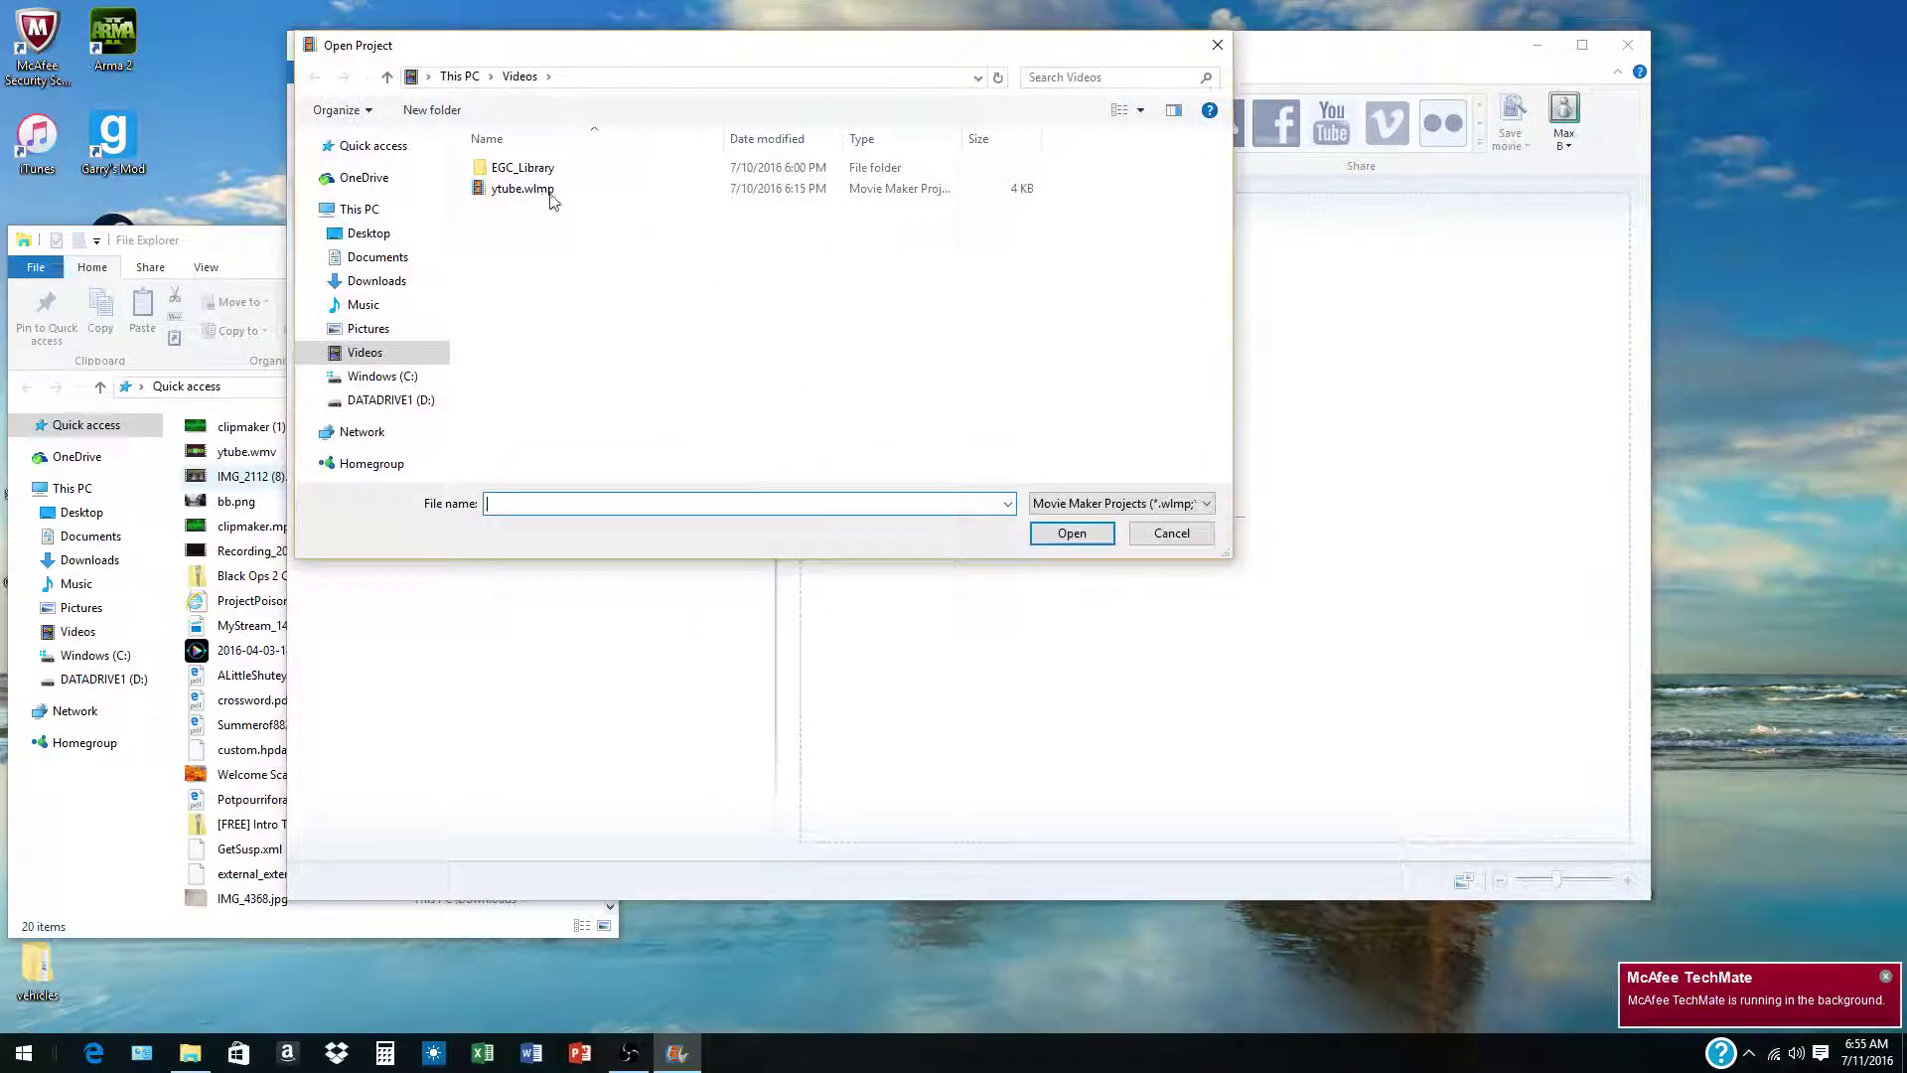
- Open and preview ytube.wlmp, then close Movie Maker and File Explorer and bring up OBS
double_click(522, 189)
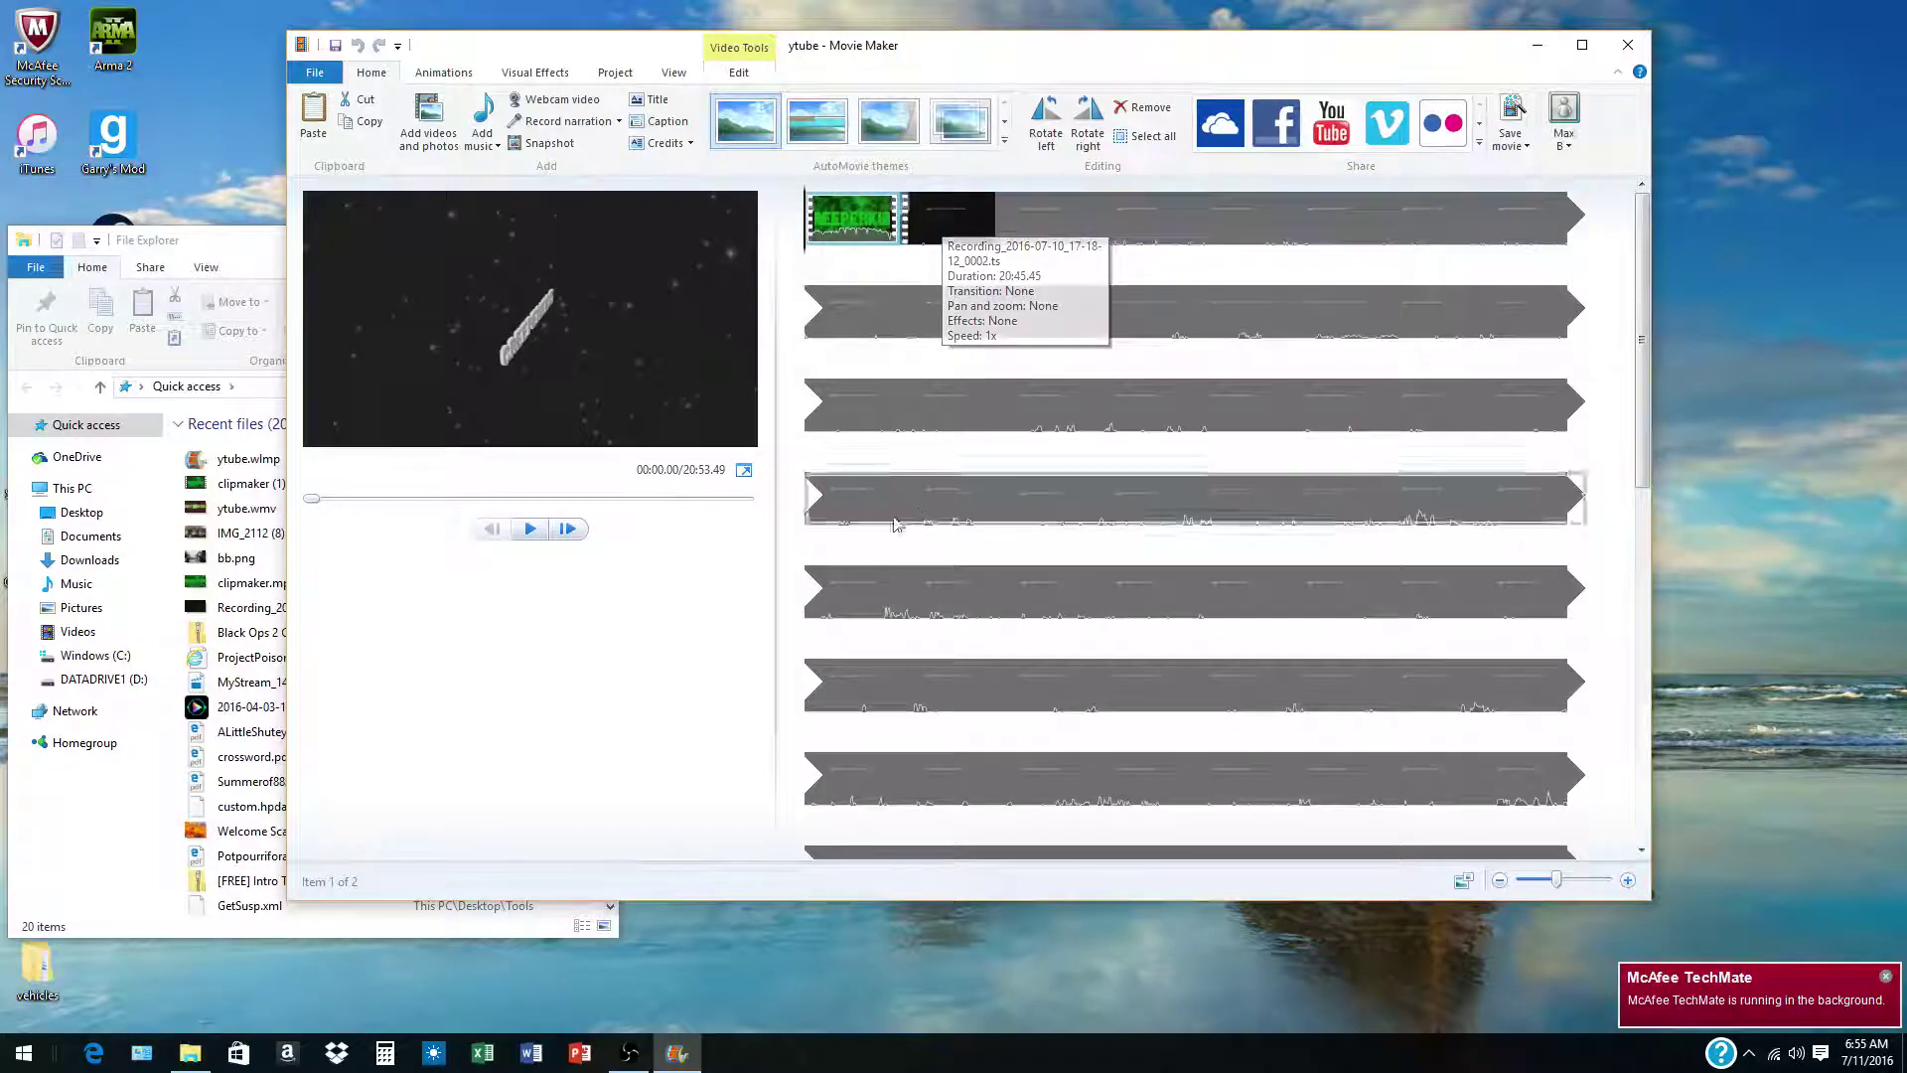
click(529, 529)
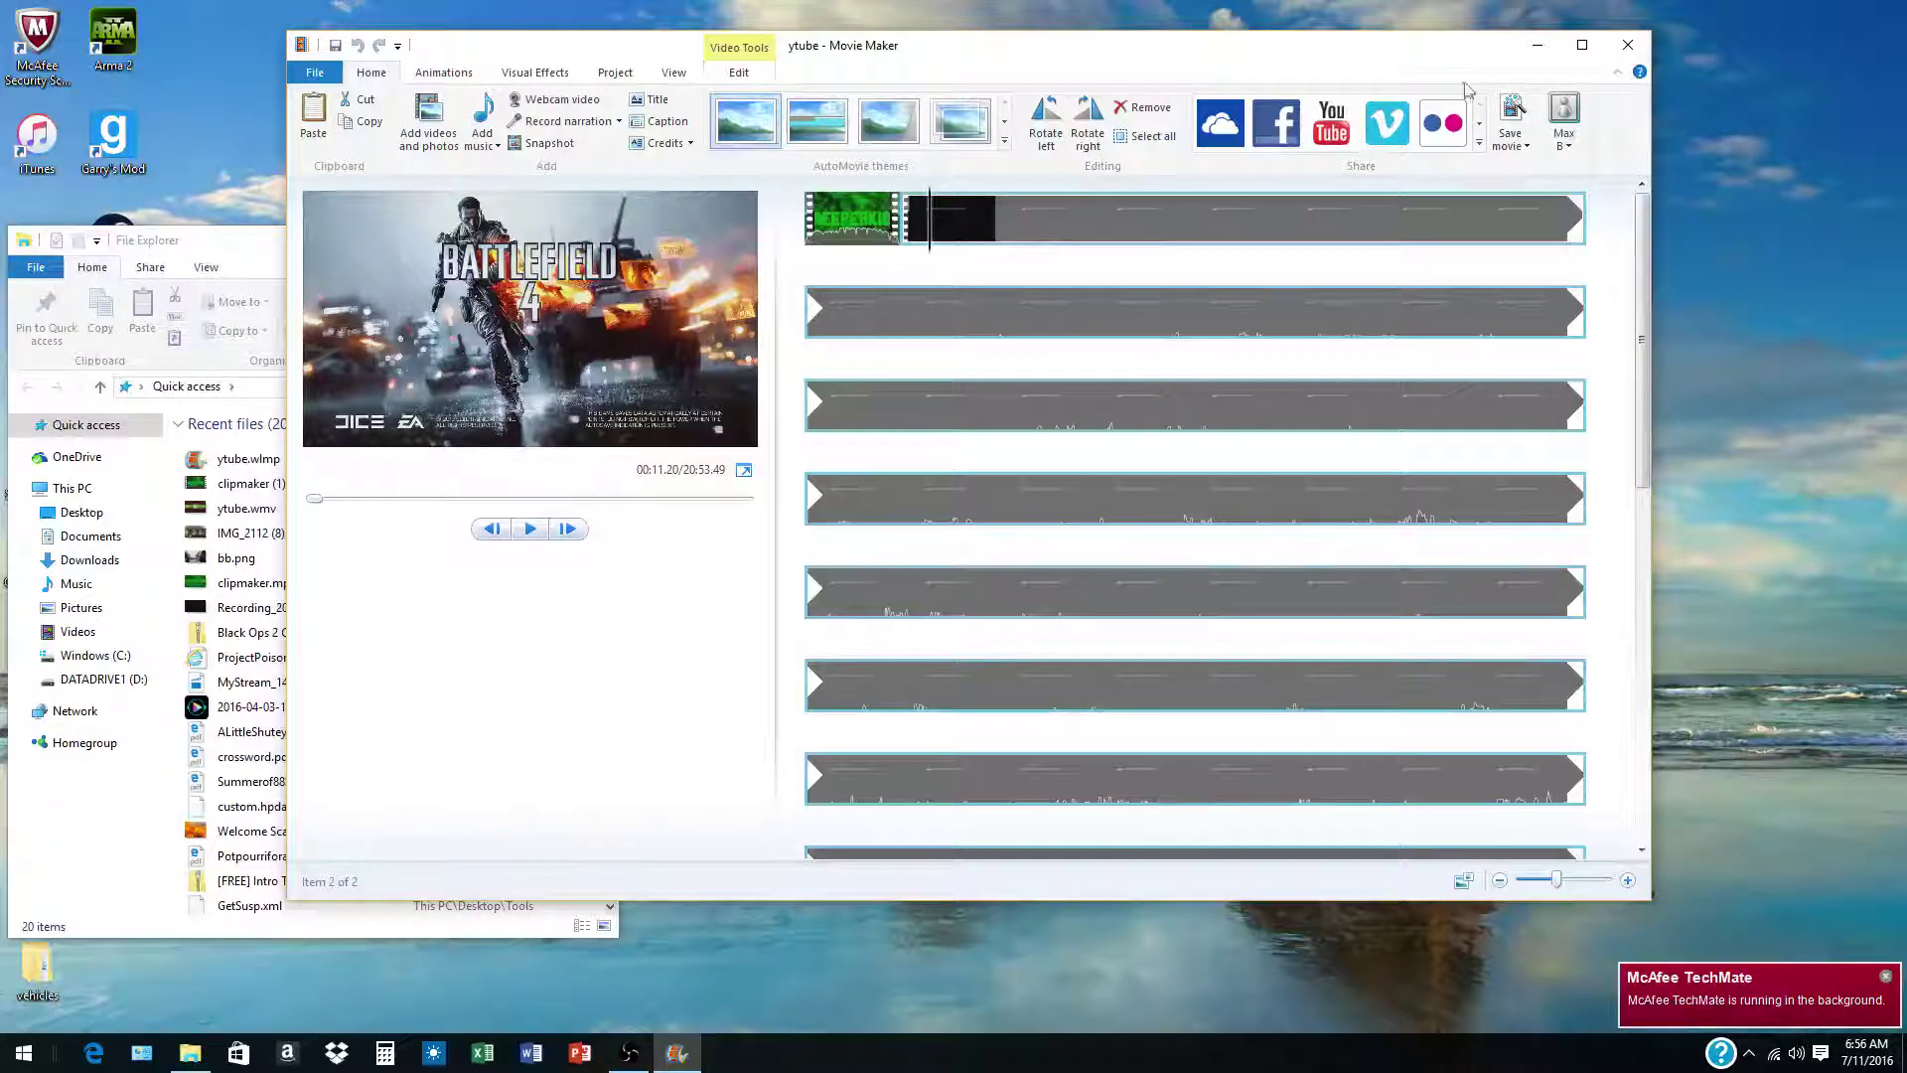
click(1629, 43)
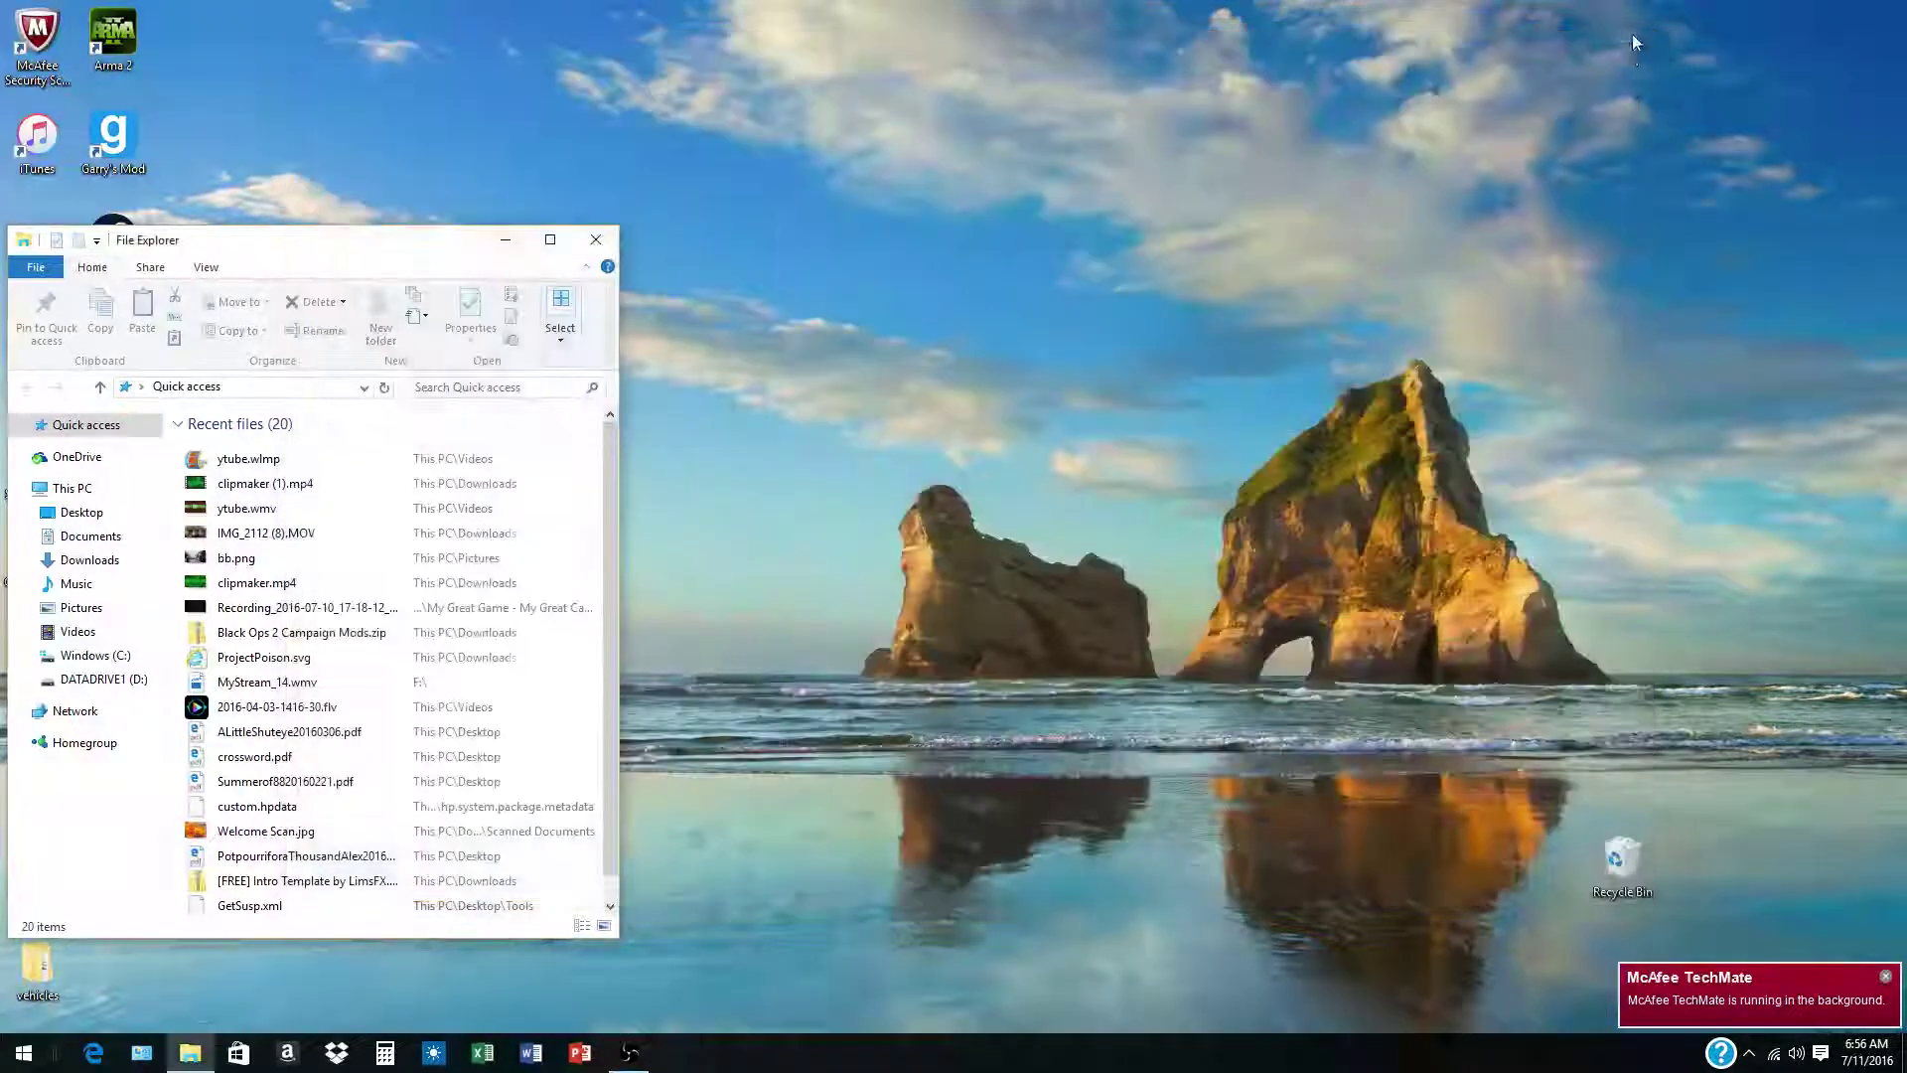
click(596, 239)
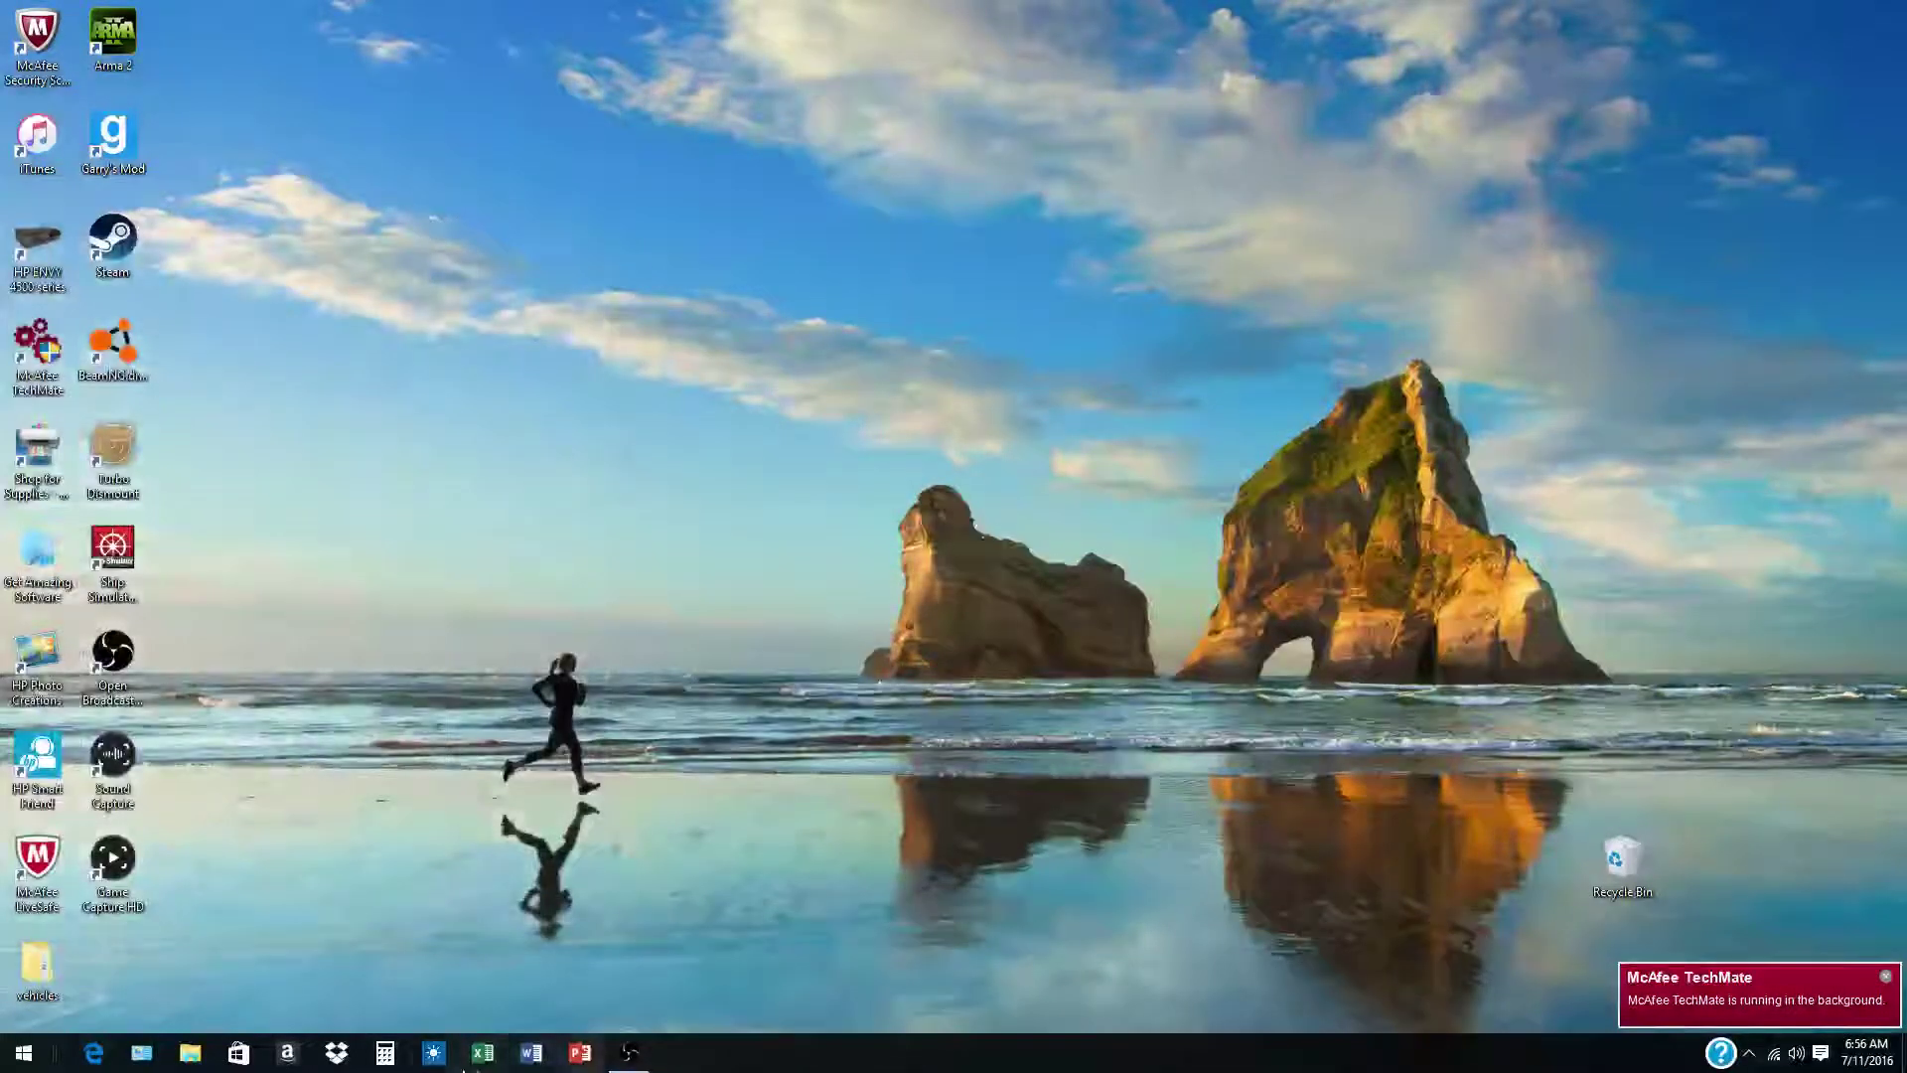
click(629, 1052)
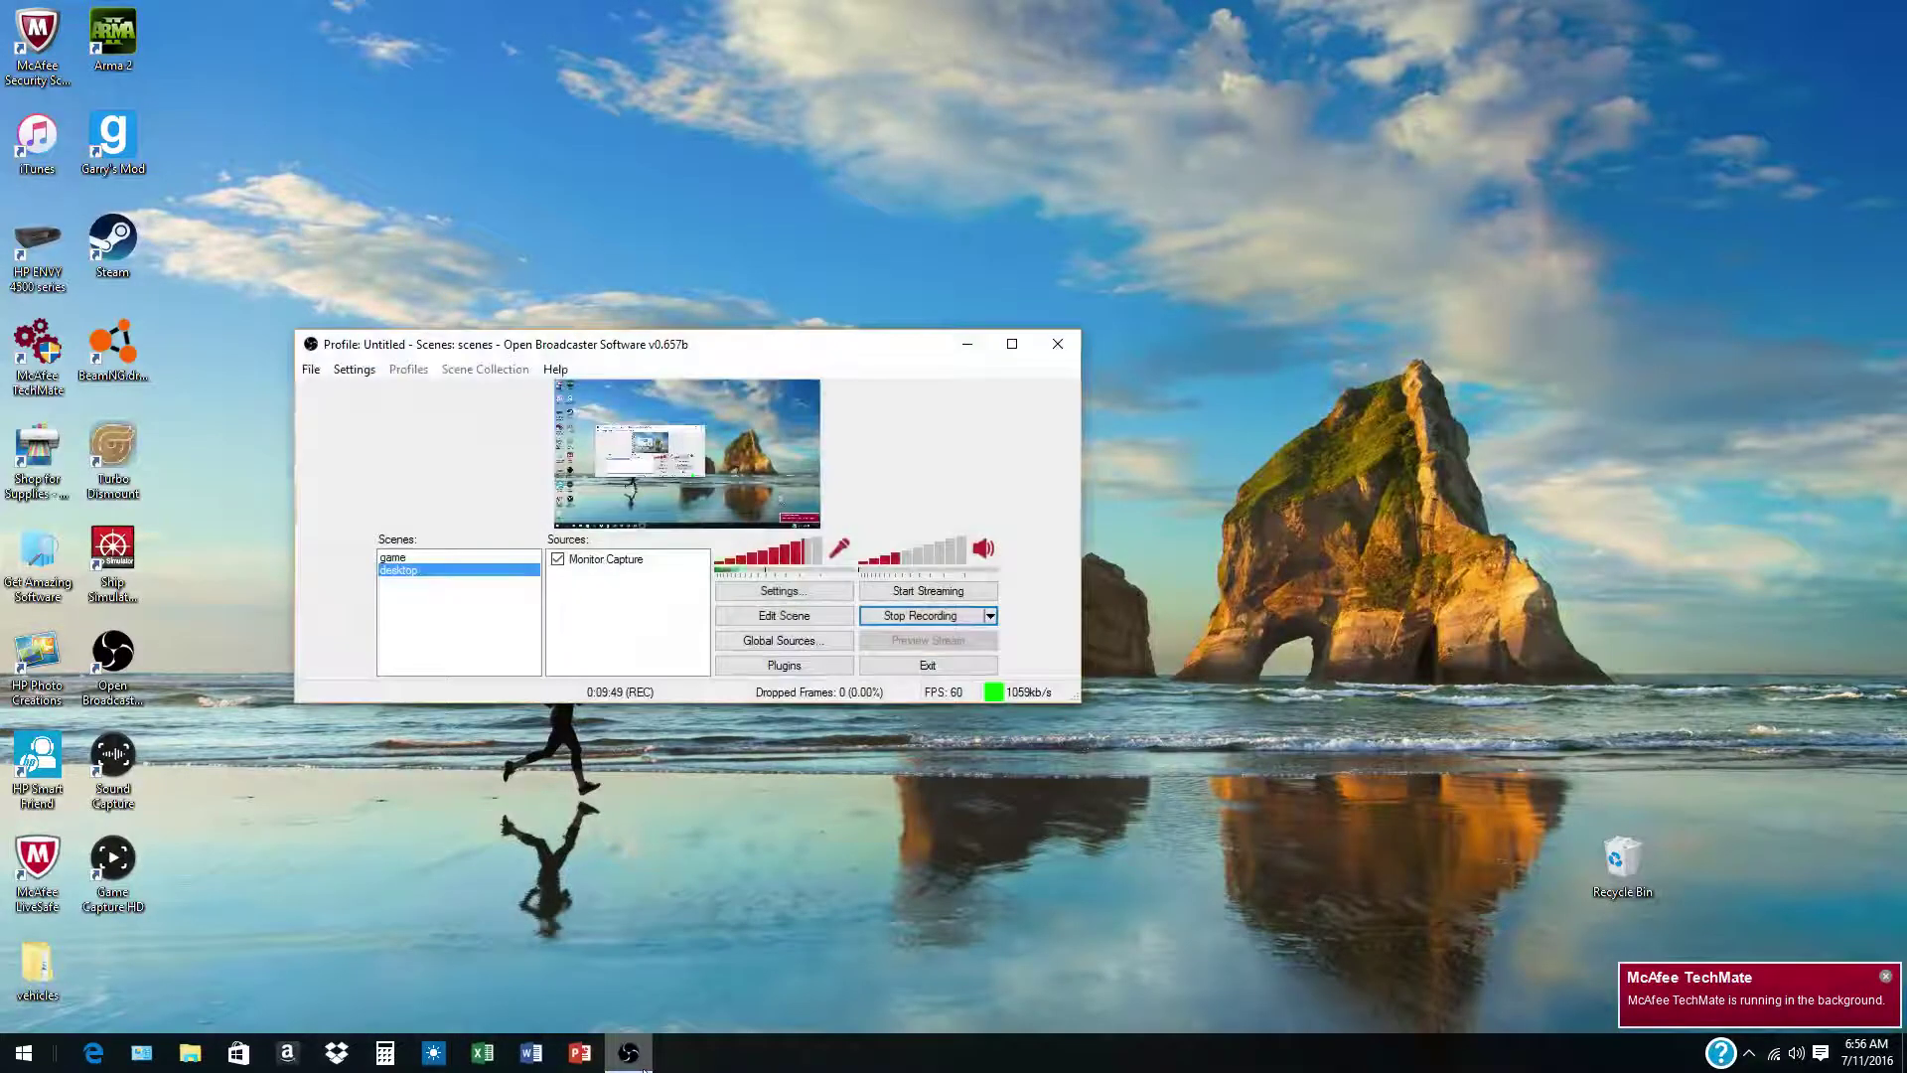